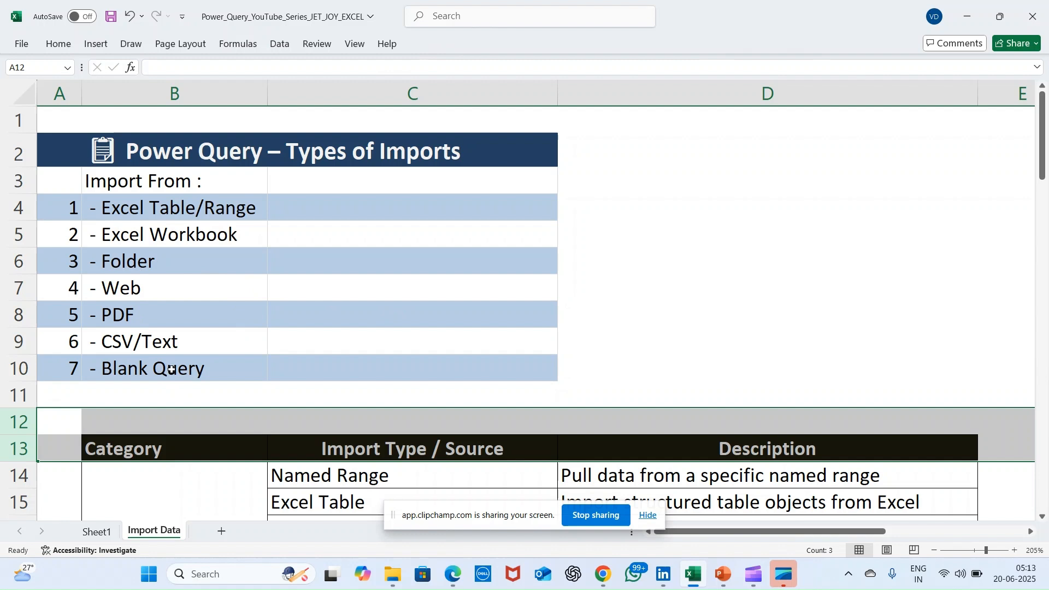
- Switch to File Explorer and open the 01_Excel file workbook from the 02_Import folder
left_click(140, 211)
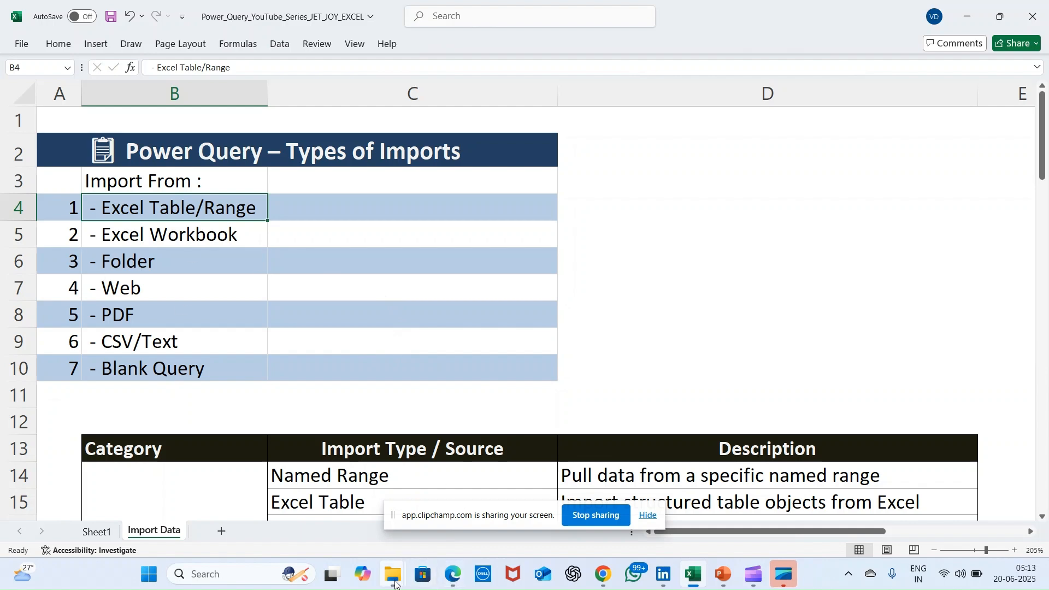
mouse_move(394, 574)
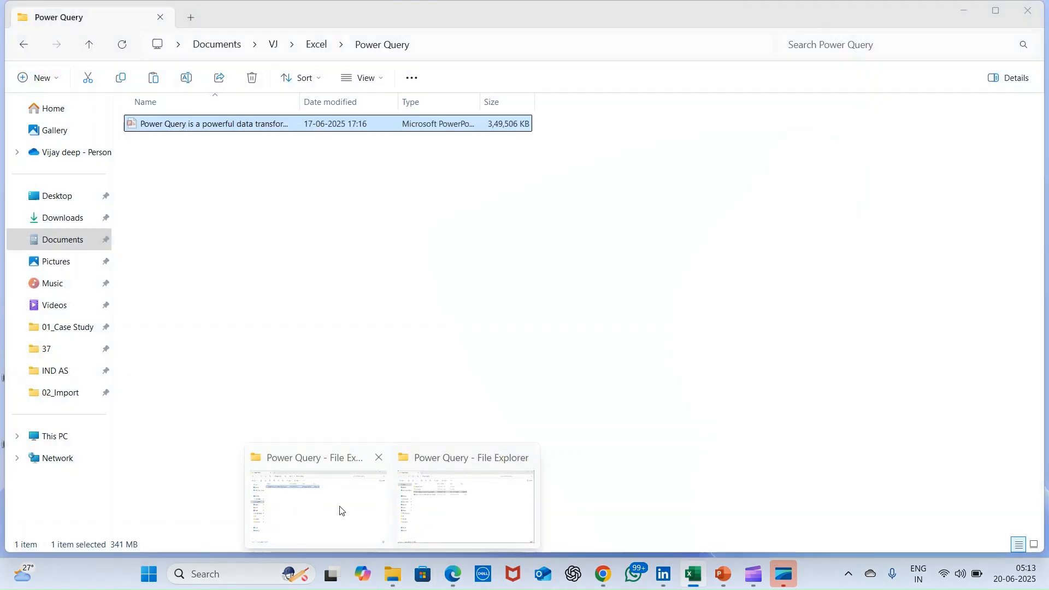
left_click(485, 511)
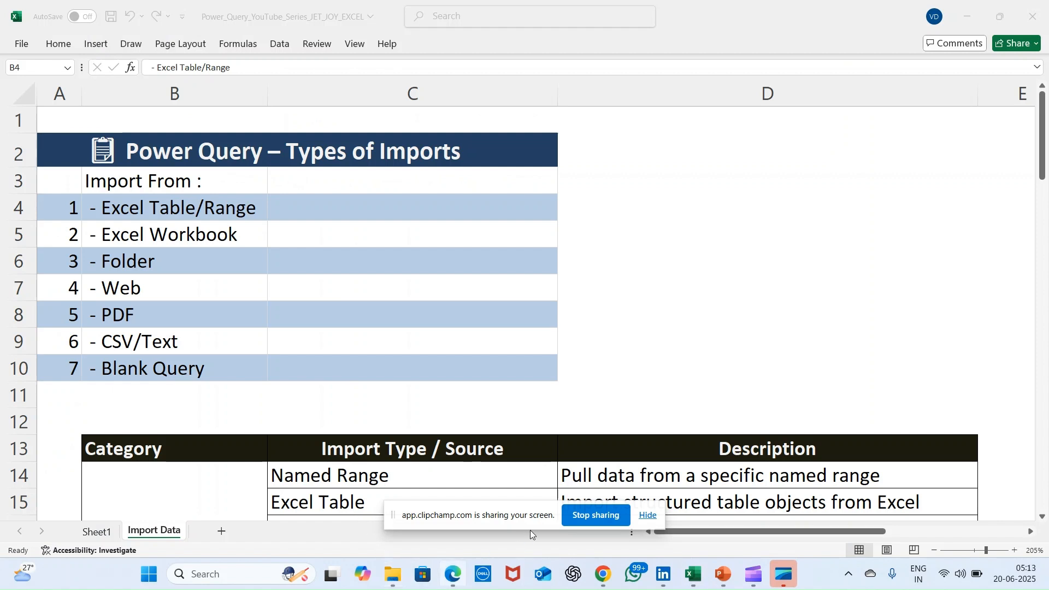
left_click(648, 516)
mouse_move(393, 574)
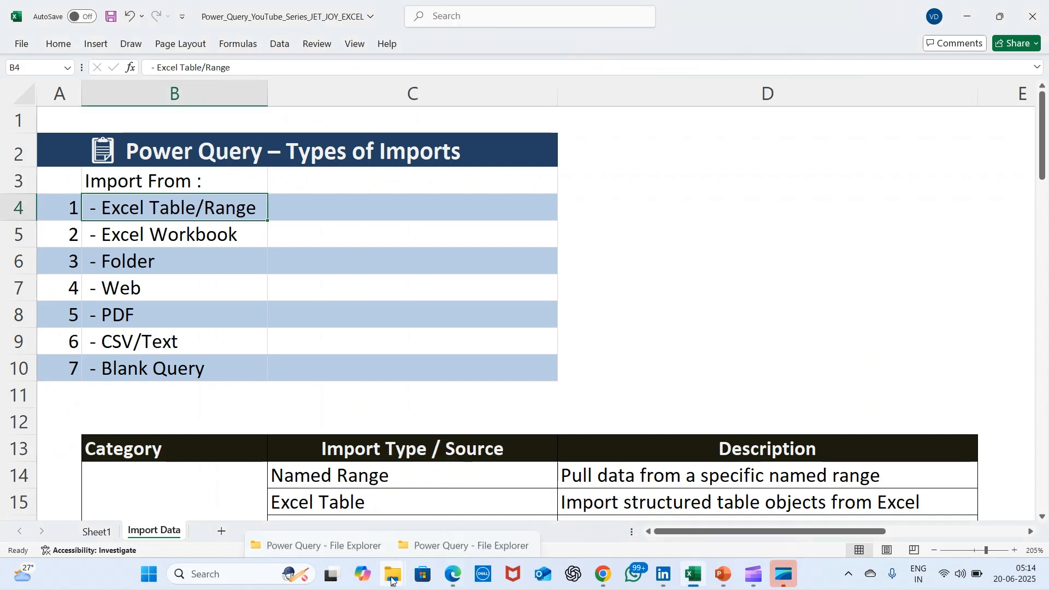
left_click(459, 510)
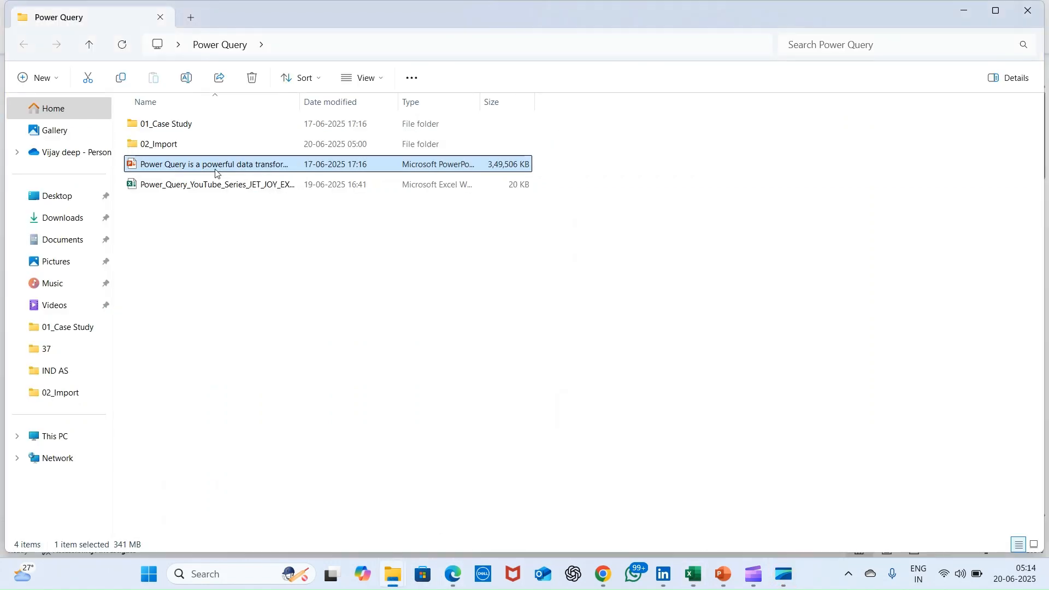
double_click(170, 145)
left_click(161, 145)
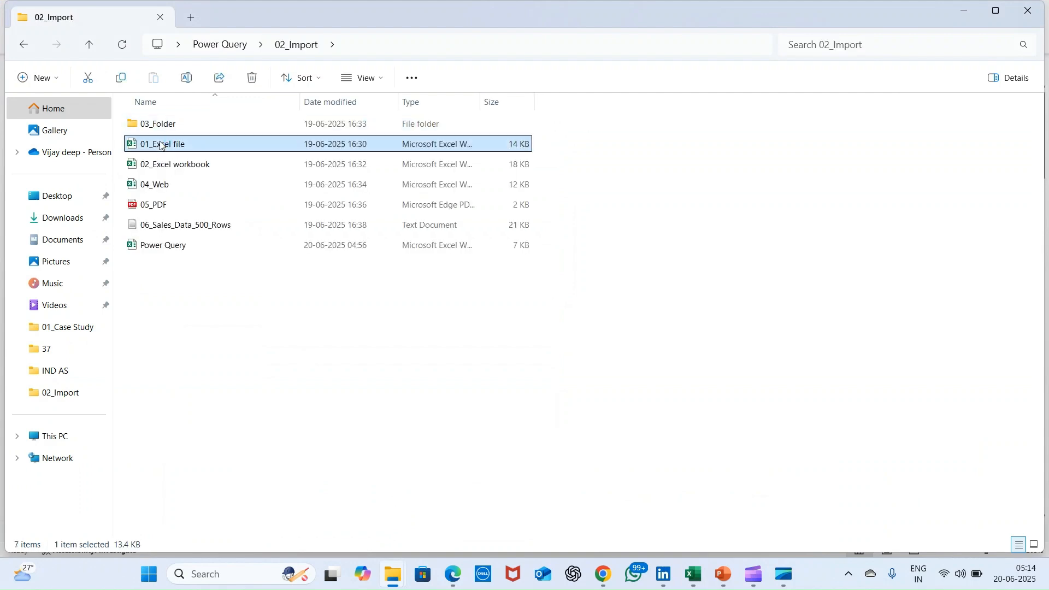
double_click(162, 145)
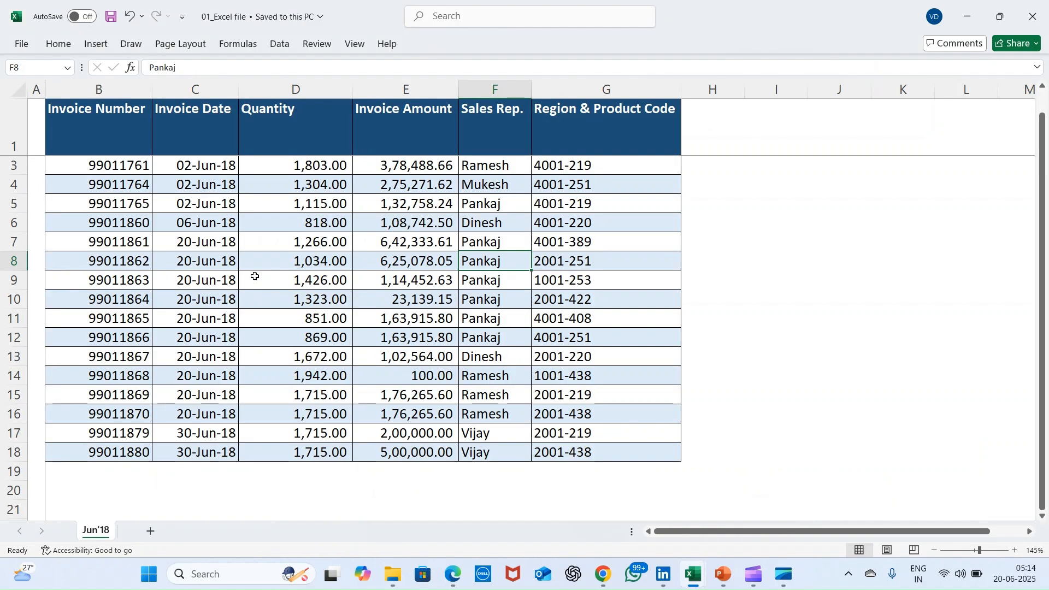
- Define the range name saleregion for the Sales Rep. and Region & Product Code columns, cells F1:G18
left_click(319, 268)
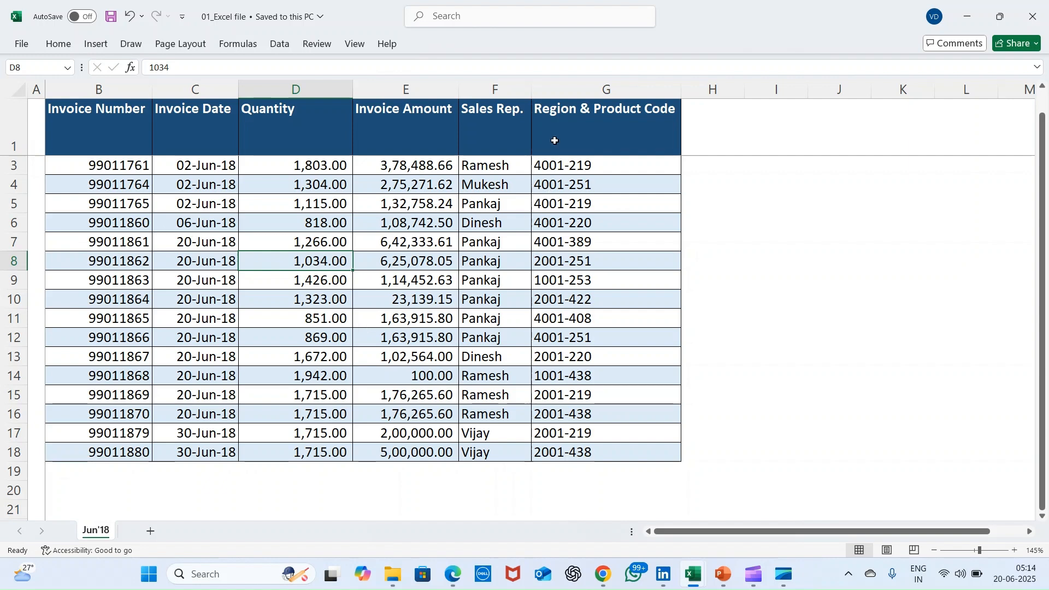
scroll(555, 141, "up", 1)
left_click_drag(555, 141, 689, 481)
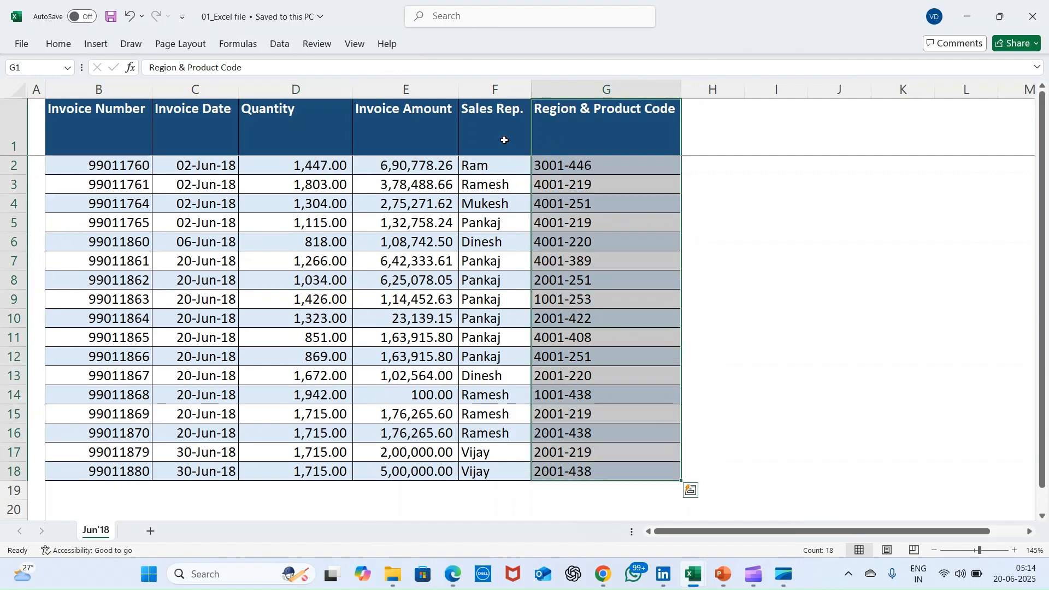
left_click_drag(505, 140, 672, 472)
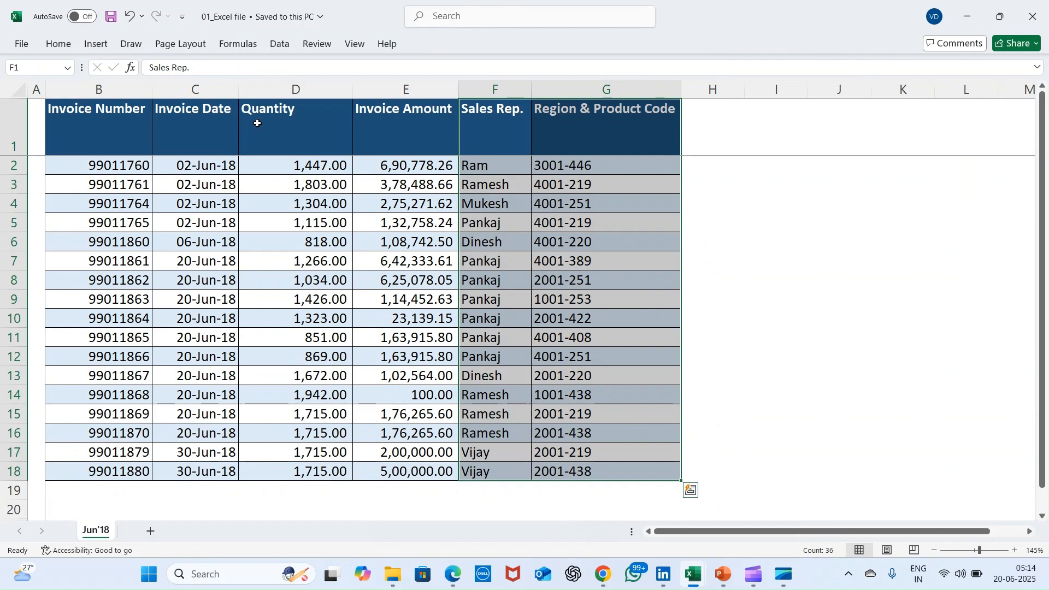
left_click(35, 67)
type("Dsle and regi")
key("BackSpace")
key("BackSpace")
key("BackSpace")
key("BackSpace")
key("BackSpace")
key("BackSpace")
key("BackSpace")
key("BackSpace")
key("BackSpace")
key("BackSpace")
key("Return")
- Select the whole saleregion range and import it into Power Query as a table/range source
left_click_drag(596, 253, 595, 245)
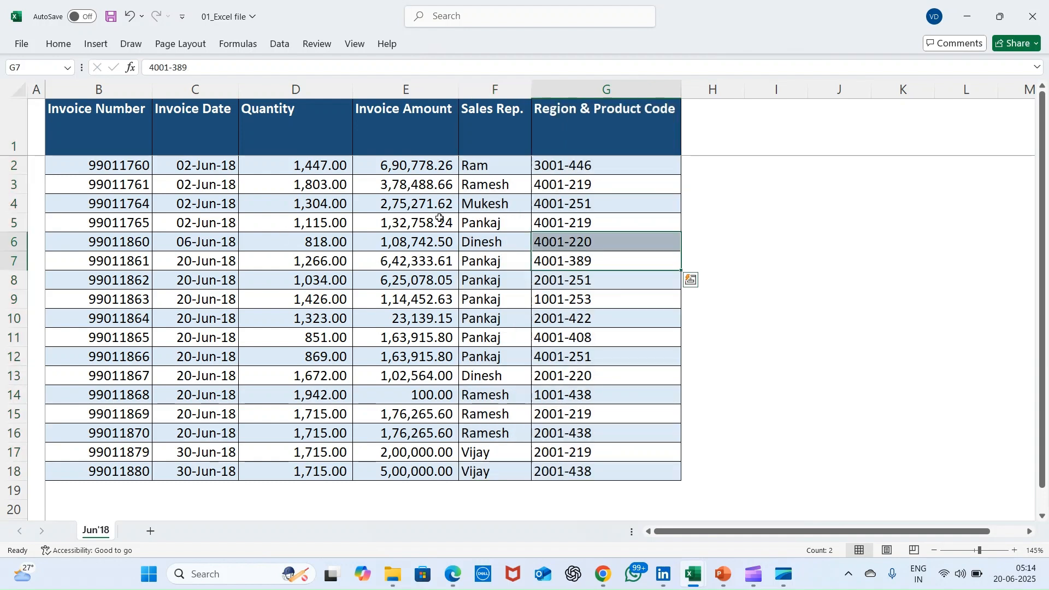
left_click_drag(423, 219, 429, 259)
left_click_drag(488, 118, 604, 471)
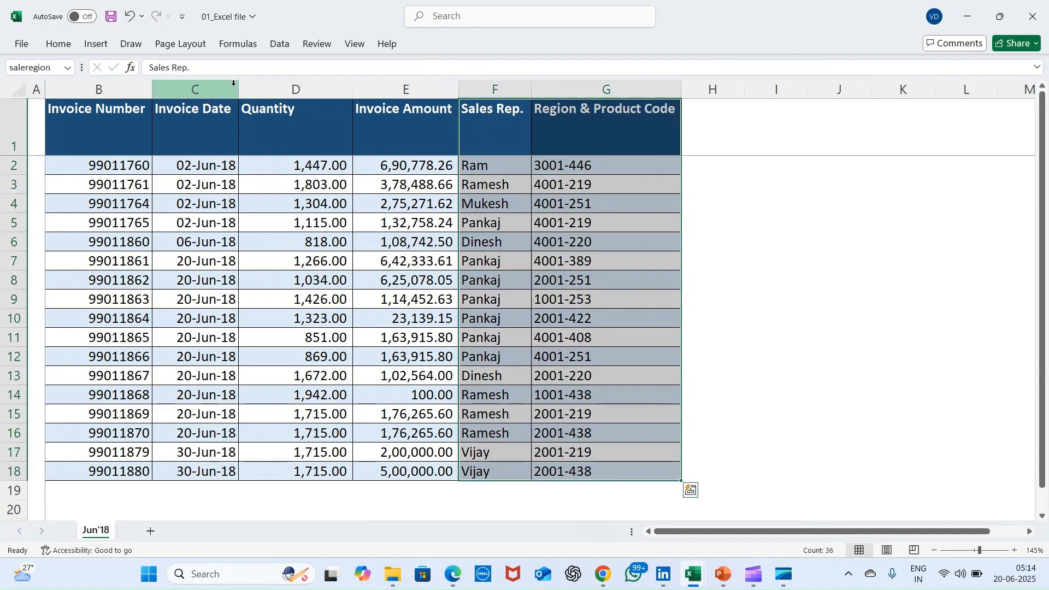
left_click(228, 208)
left_click_drag(492, 128, 605, 470)
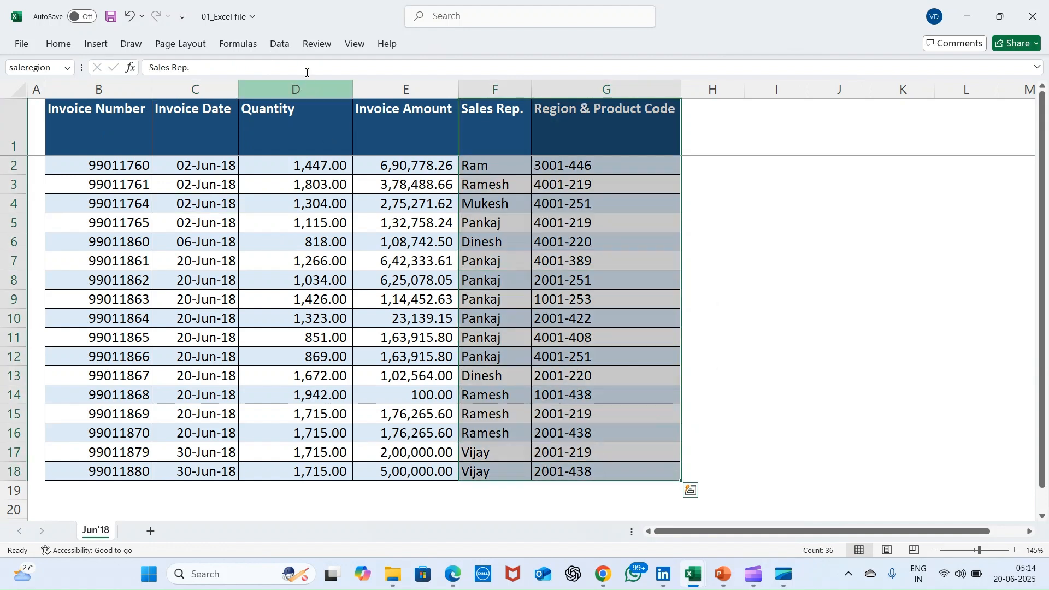
left_click(279, 45)
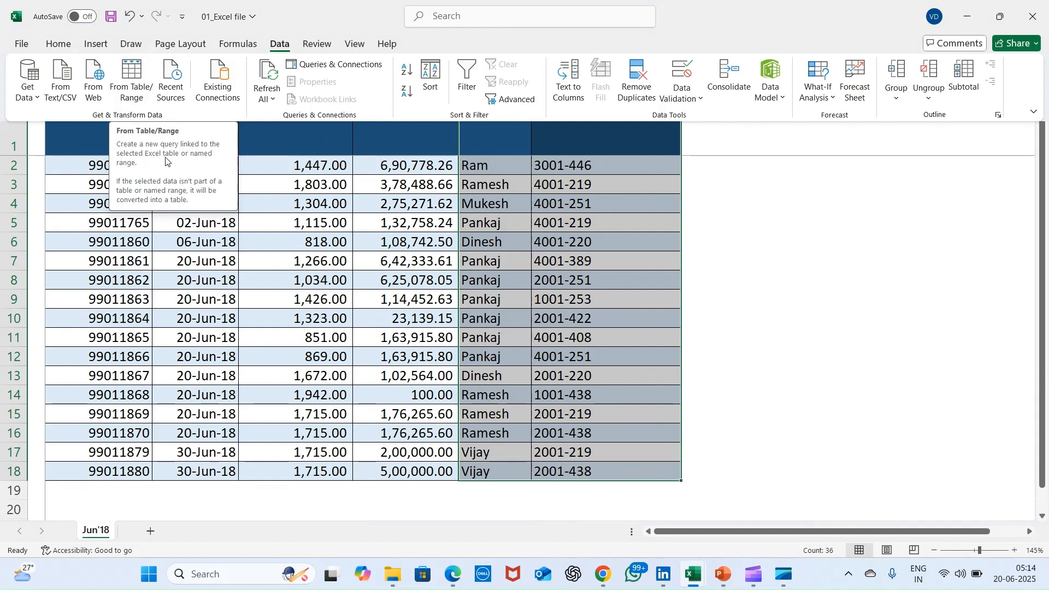
left_click(138, 90)
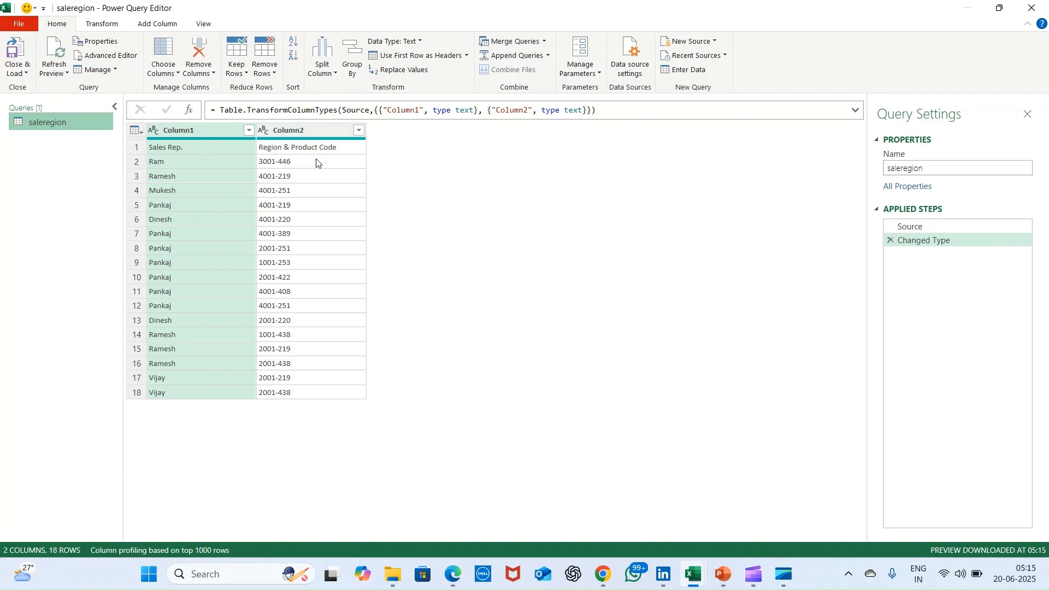
- Promote the first row of the saleregion query to column headers
left_click(102, 23)
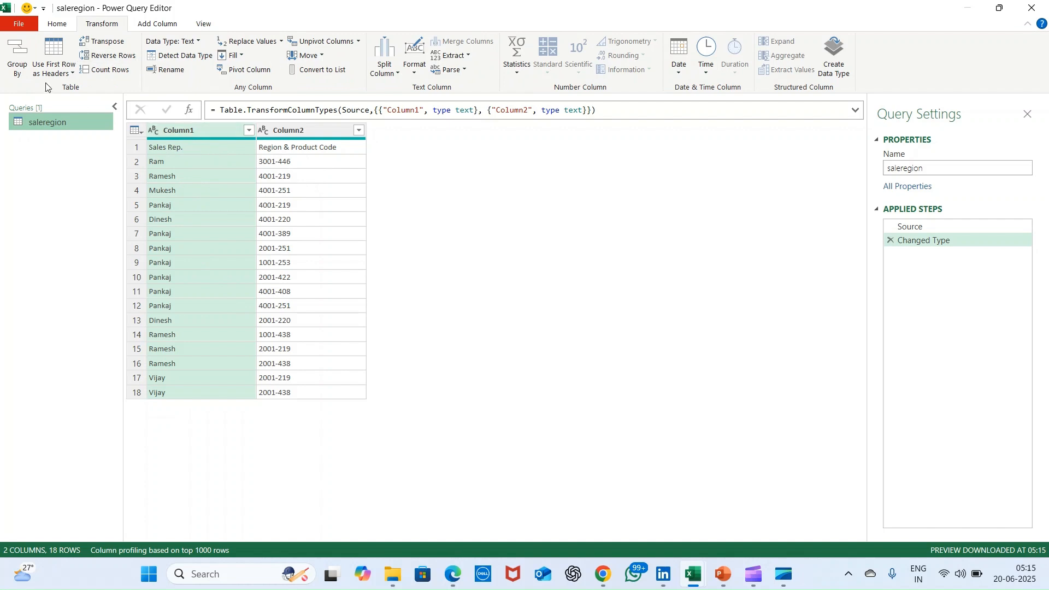
left_click(53, 70)
left_click(82, 87)
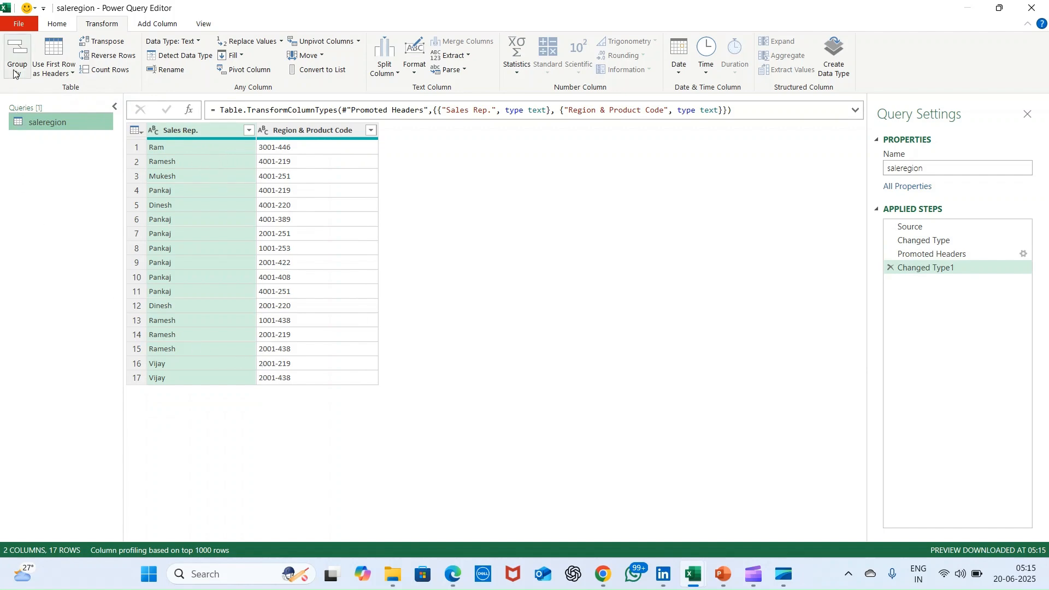
- Close the Power Query Editor and load the saleregion query into a new worksheet
left_click(57, 24)
left_click(24, 76)
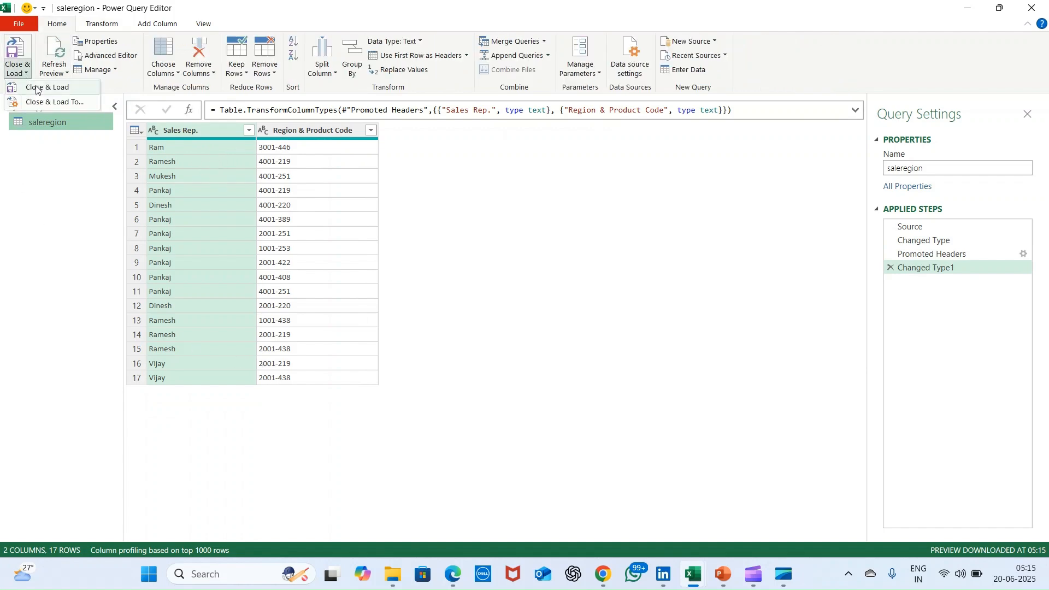
left_click(24, 87)
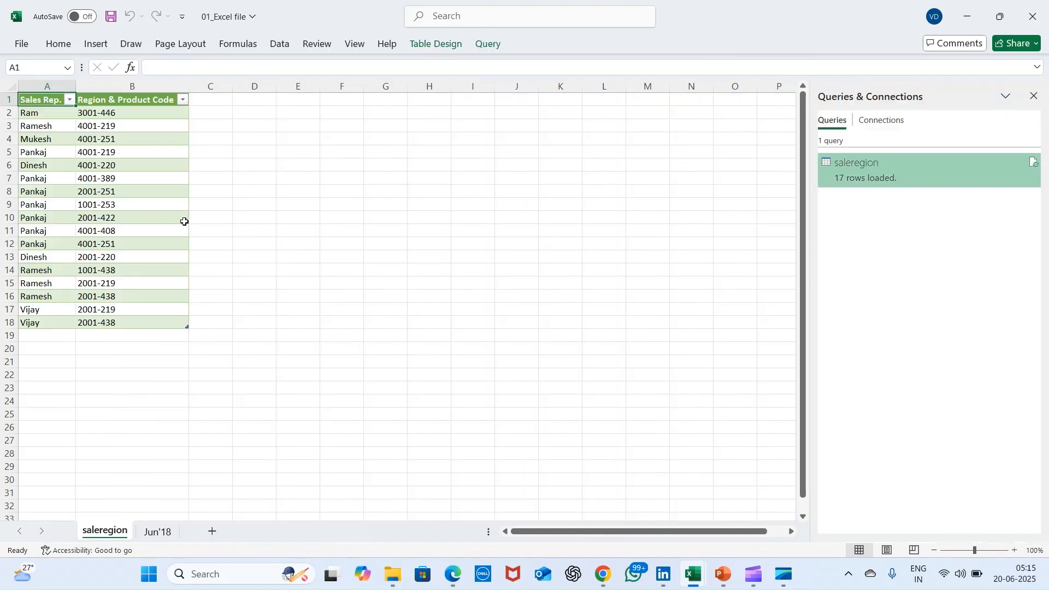
scroll(152, 216, "up", 4)
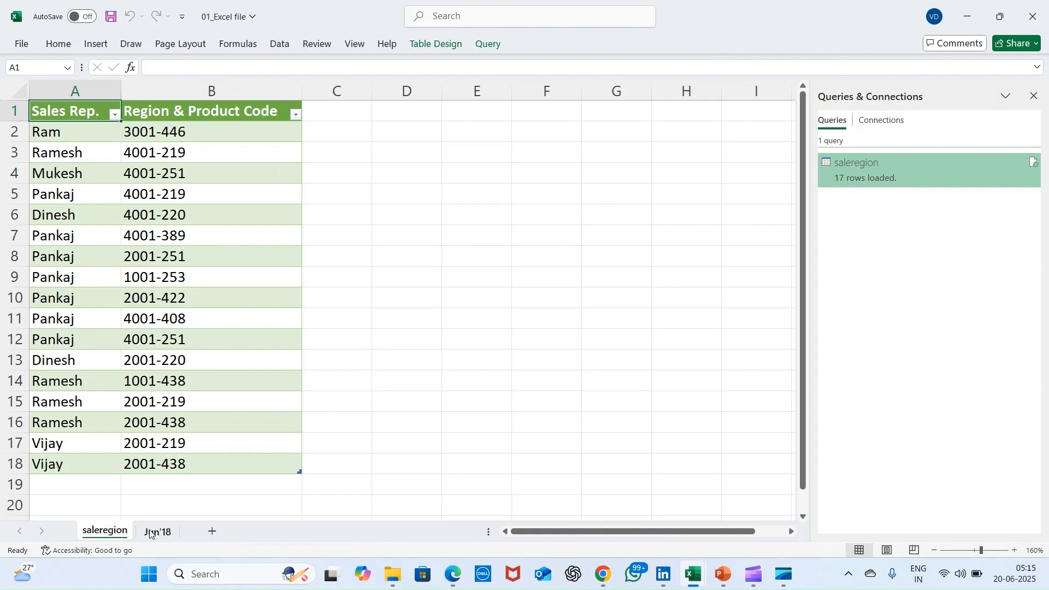
- Convert the Jun'18 sheet's data range B1:G18 into a table with headers and import it into Power Query
left_click(154, 532)
left_click(292, 241)
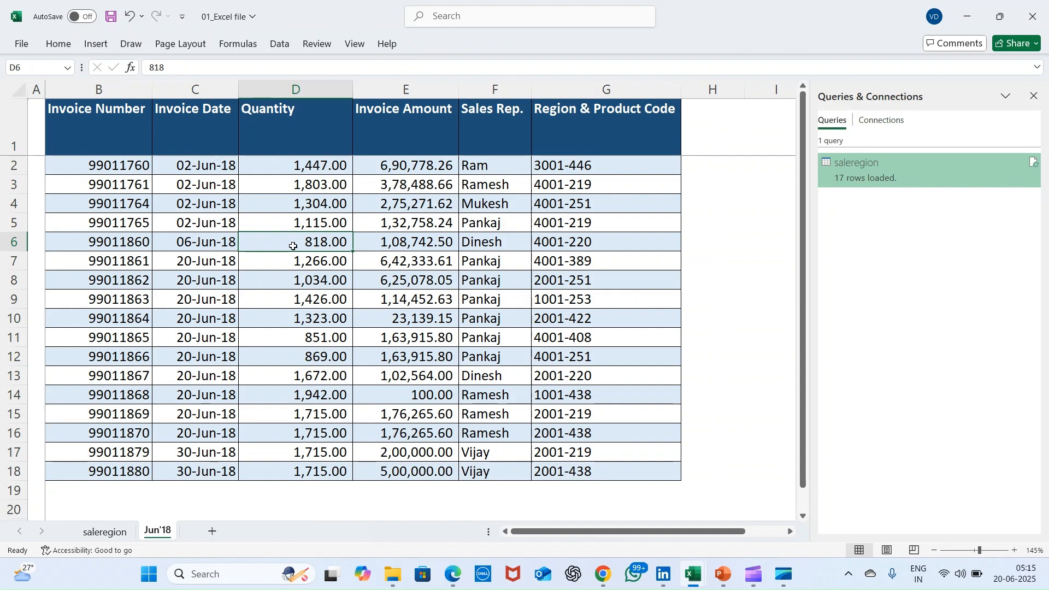
left_click(280, 43)
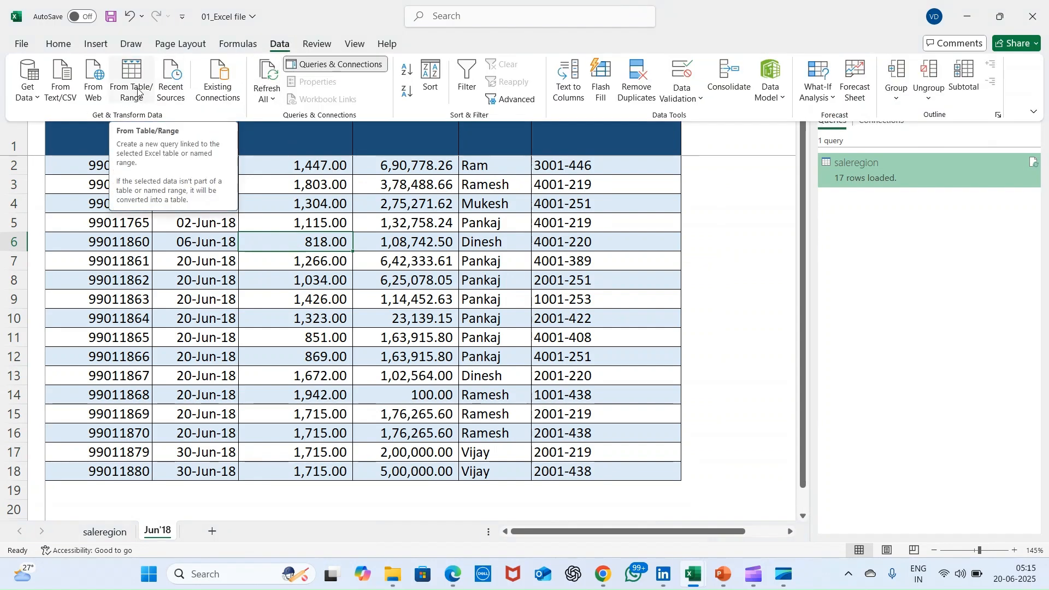
left_click(139, 93)
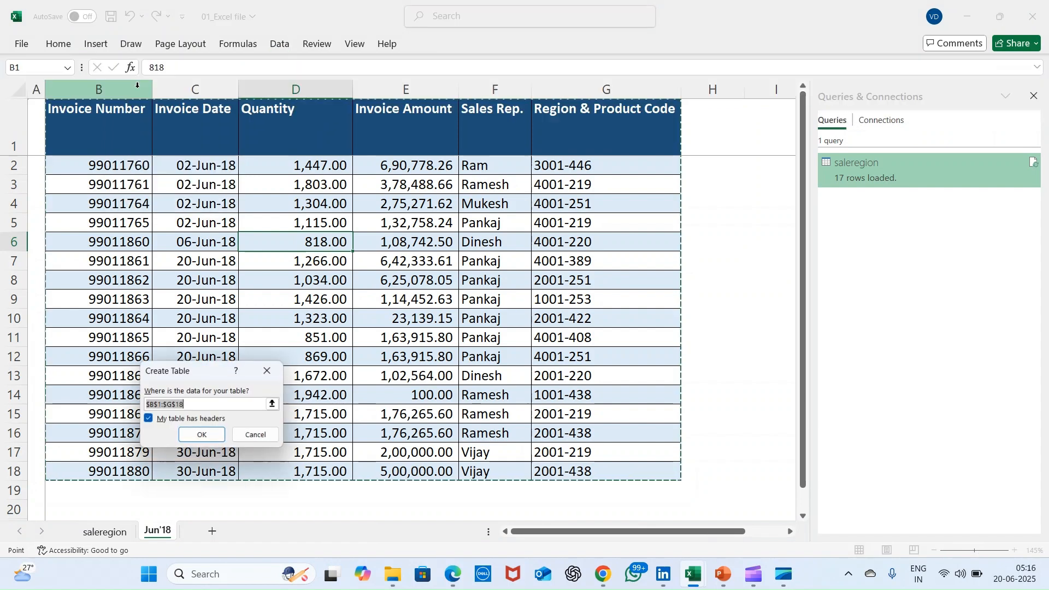
left_click_drag(208, 371, 528, 322)
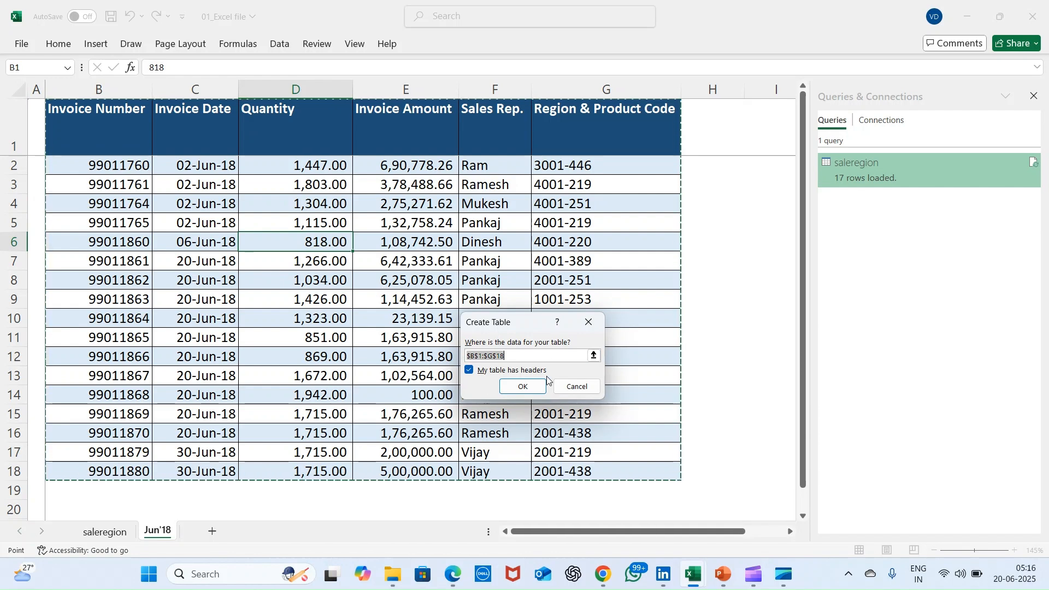
left_click(522, 387)
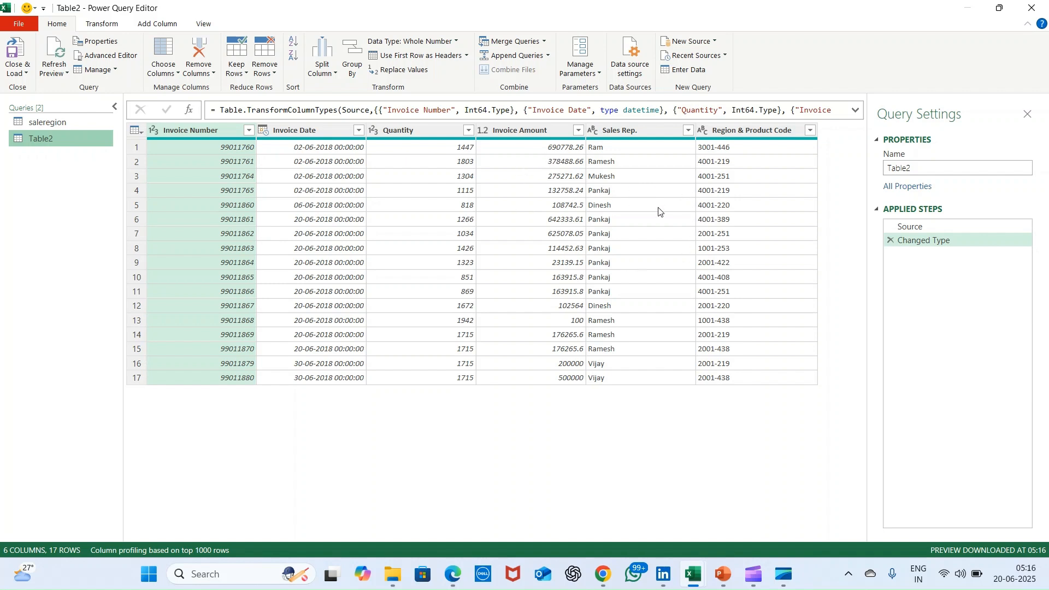
- Close the Power Query Editor and load the full invoice table query into a new worksheet
left_click(24, 74)
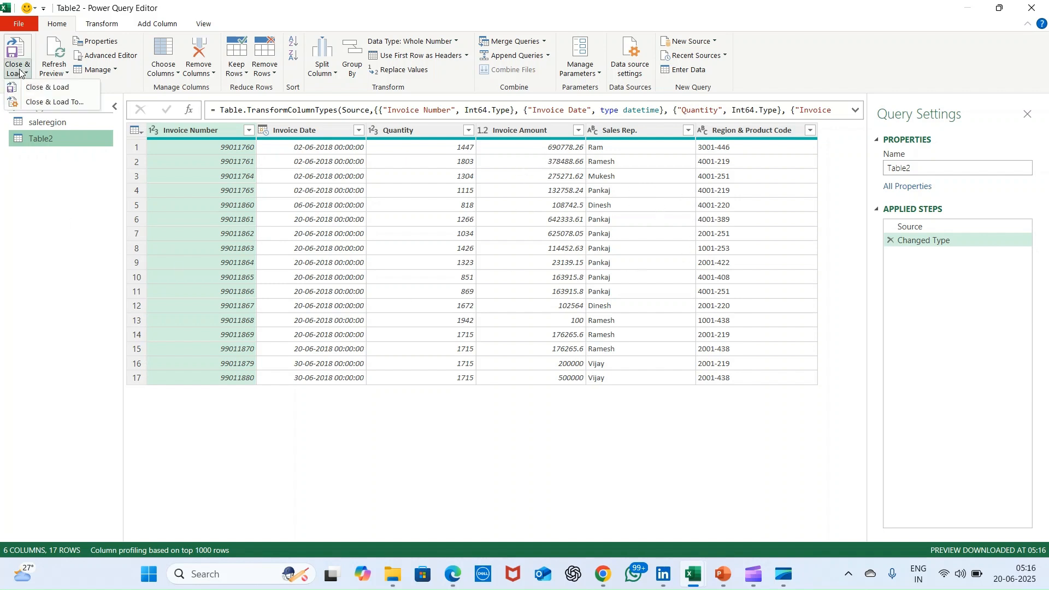
left_click(36, 89)
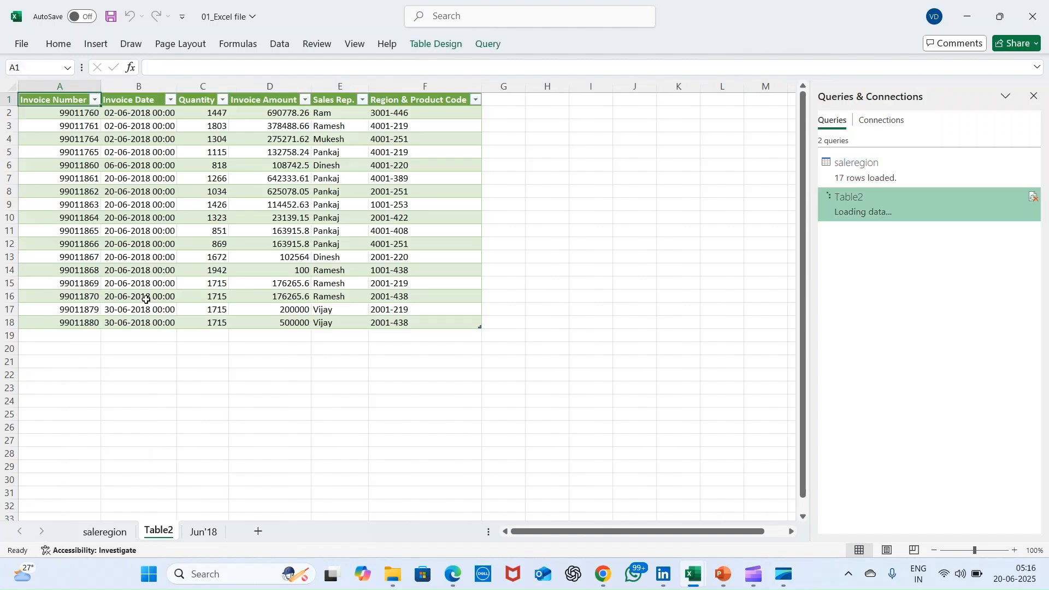
scroll(130, 243, "up", 2)
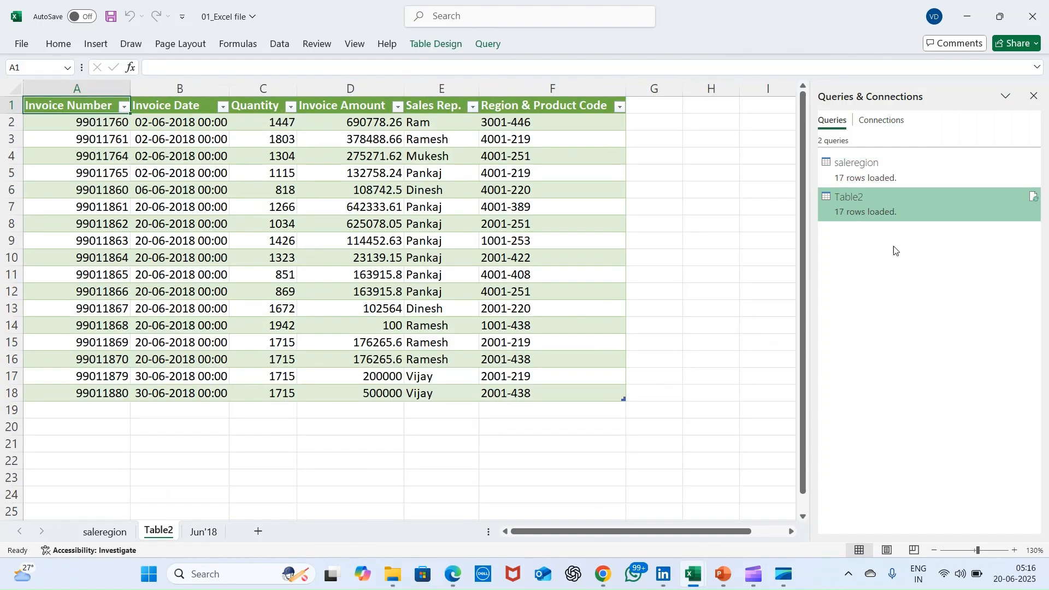
- Close the 01_Excel file workbook without saving and enter "done" in C4 beside Excel Table/Range
left_click(1047, 14)
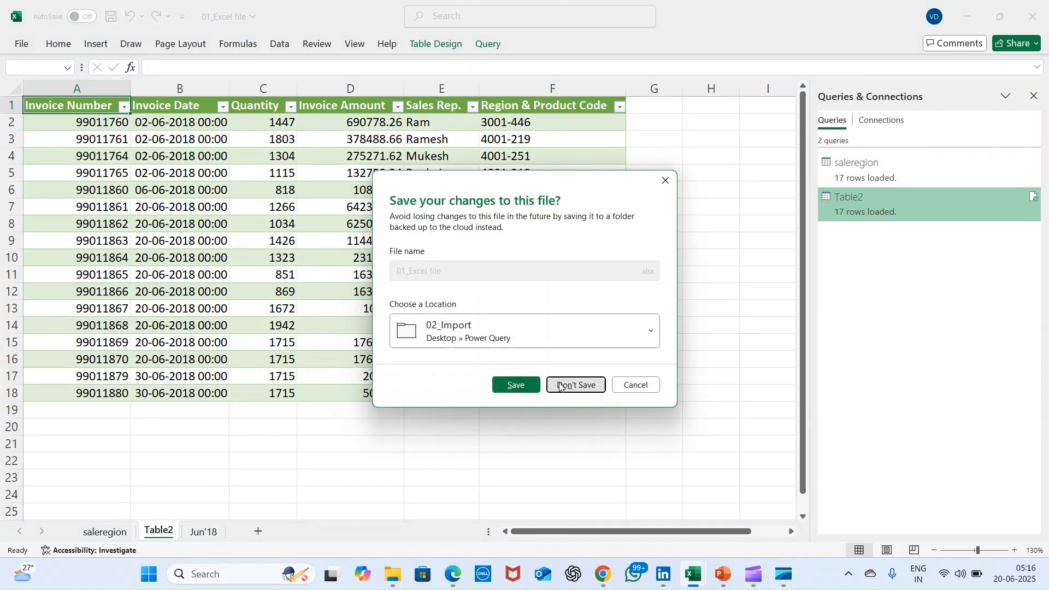
left_click(576, 385)
left_click(328, 209)
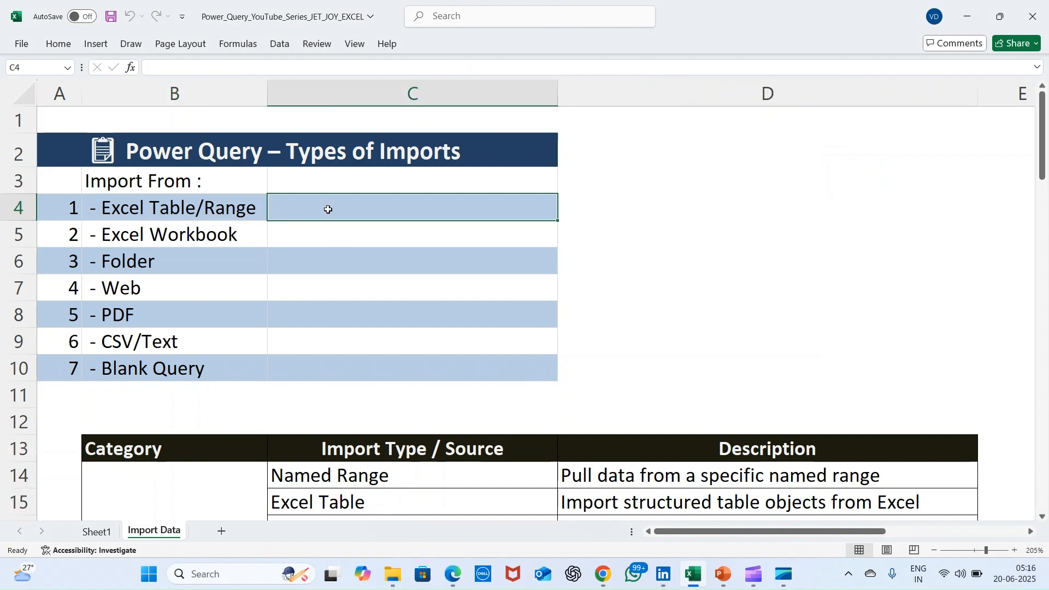
type("done")
key("Return")
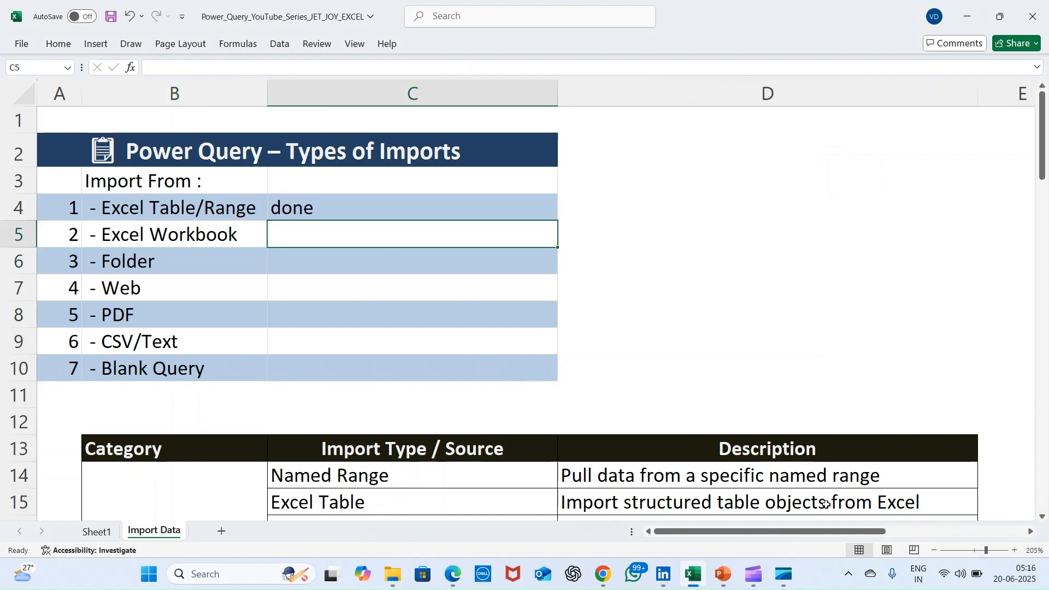
- Switch to File Explorer and open the Power Query workbook from the 02_Import folder
left_click(201, 238)
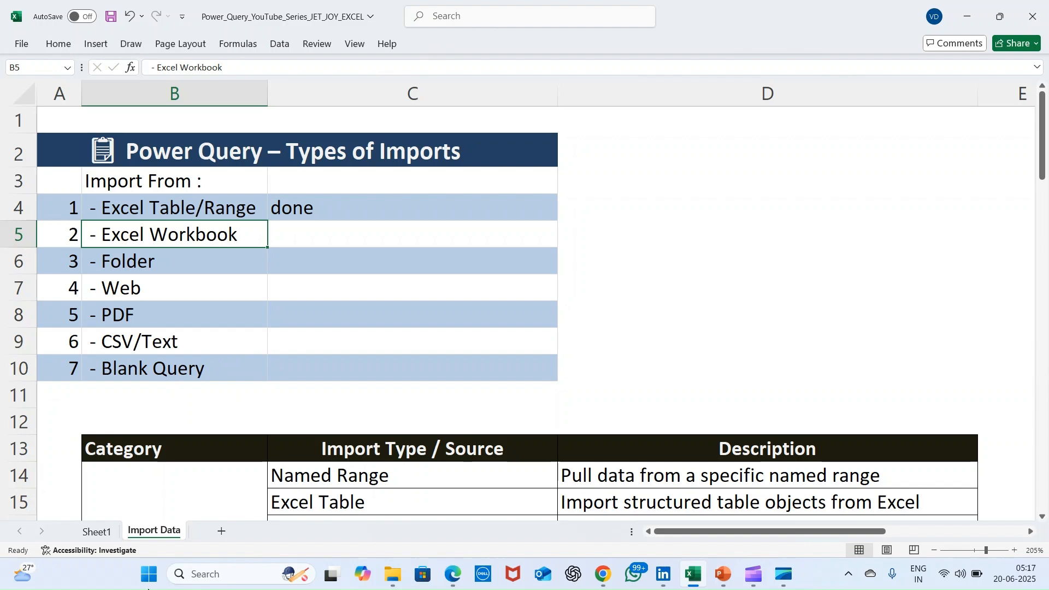
key("alt+Tab")
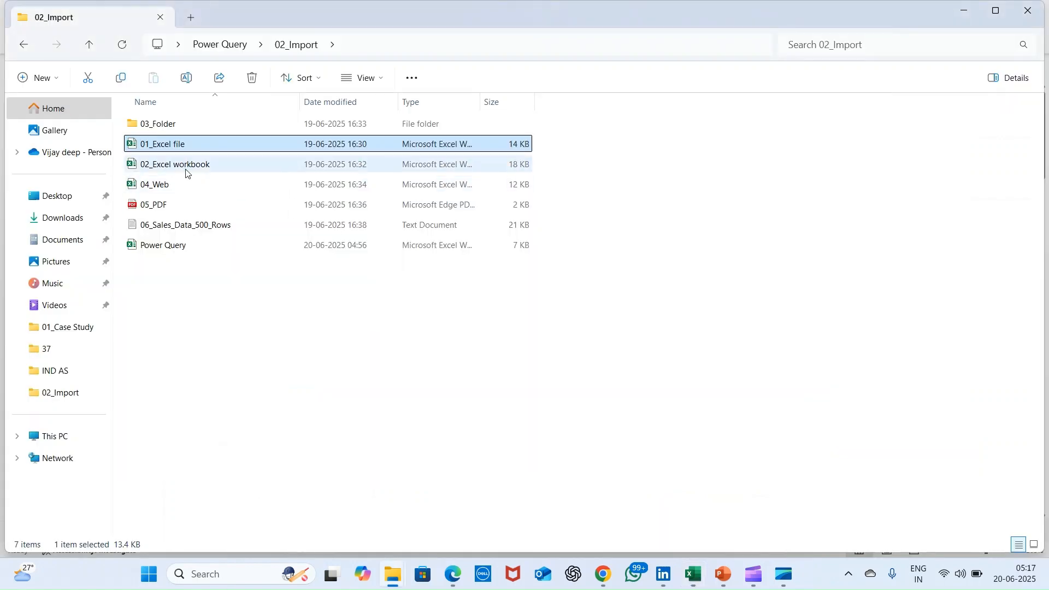
left_click(175, 252)
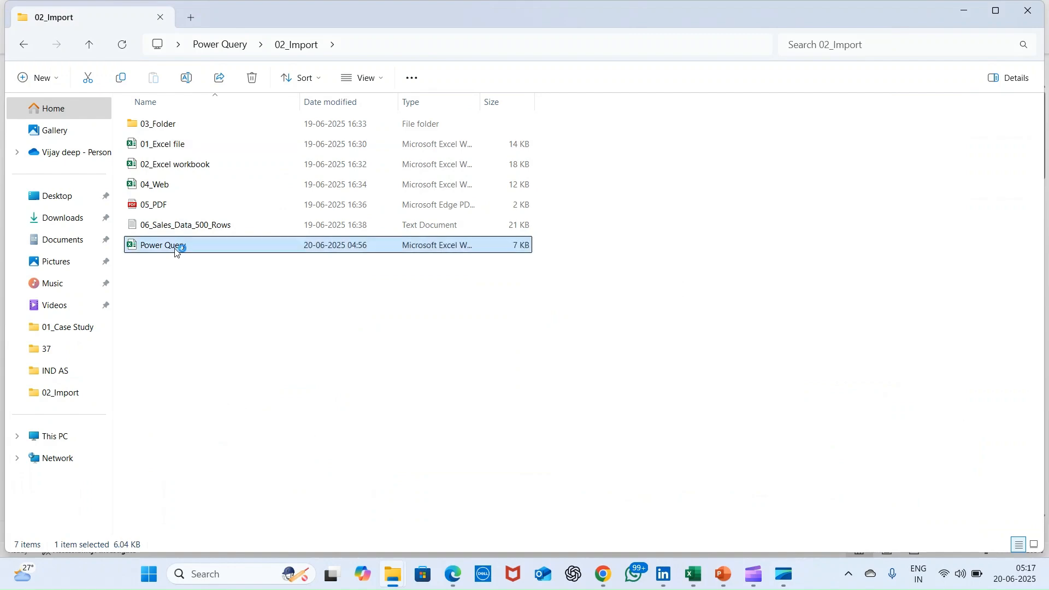
double_click(175, 251)
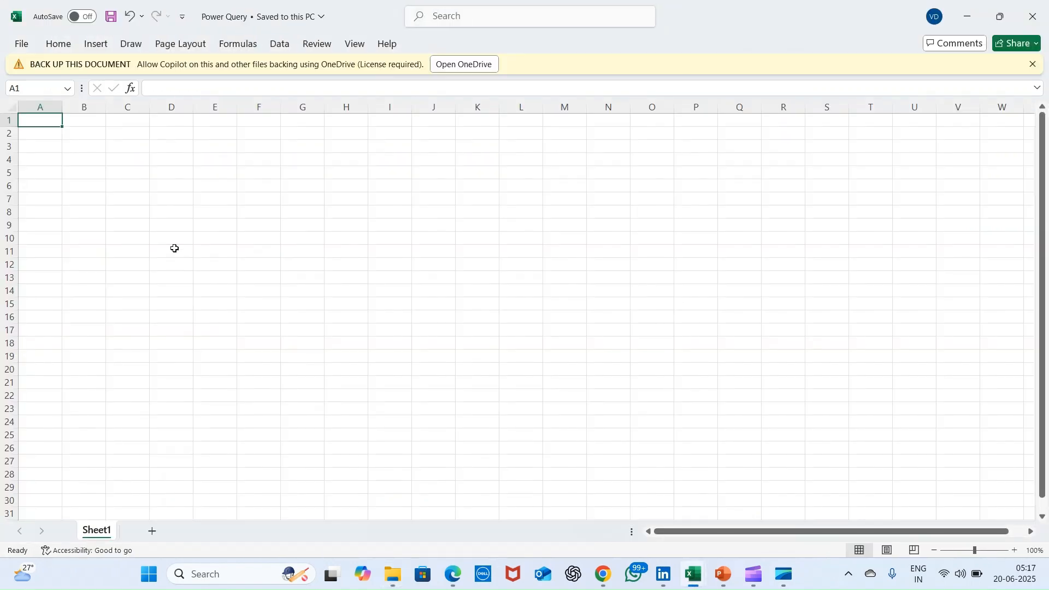
- Import the 02_Excel workbook file from the Desktop's Power Query > 02_Import folder as an Excel workbook data source
left_click(1035, 65)
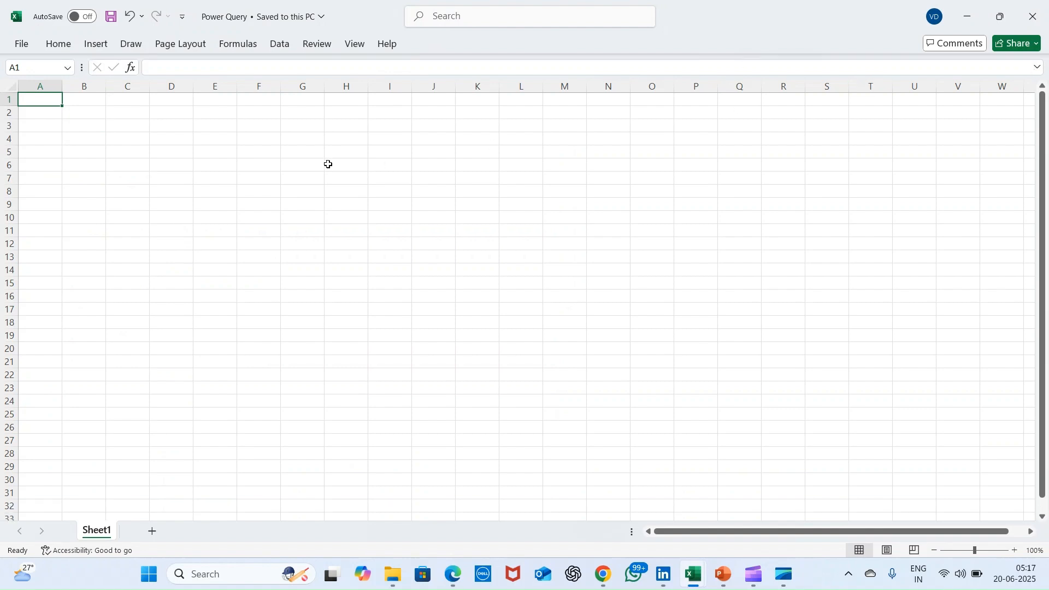
left_click(282, 48)
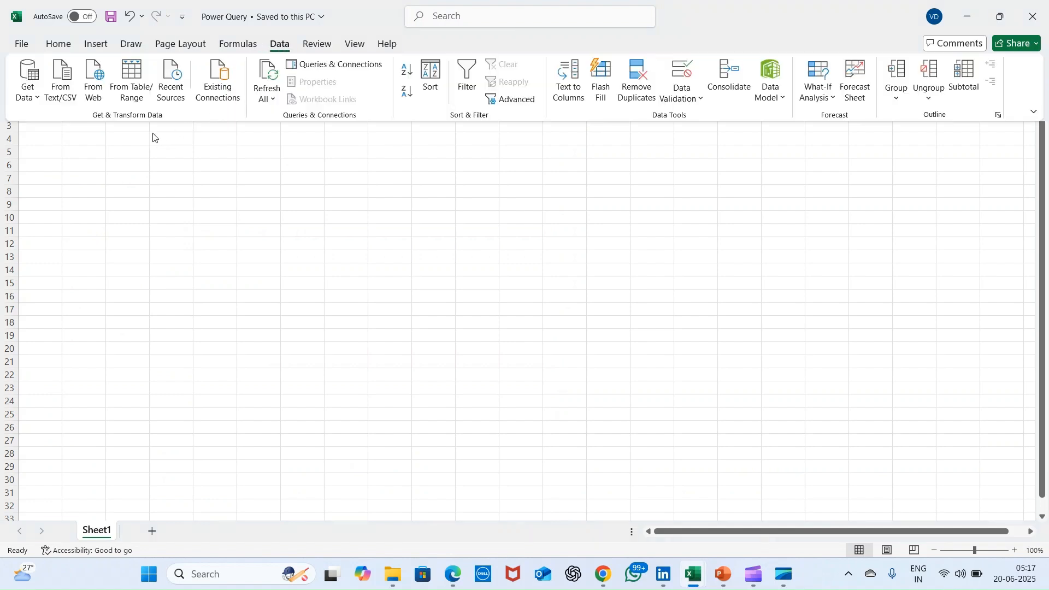
left_click(30, 95)
mouse_move(54, 125)
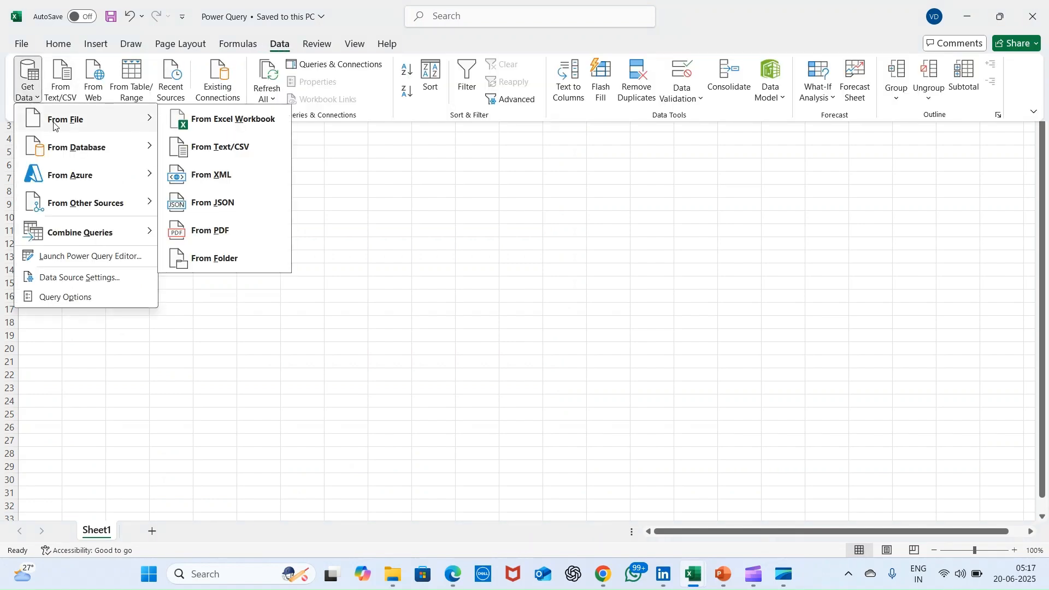
left_click(229, 124)
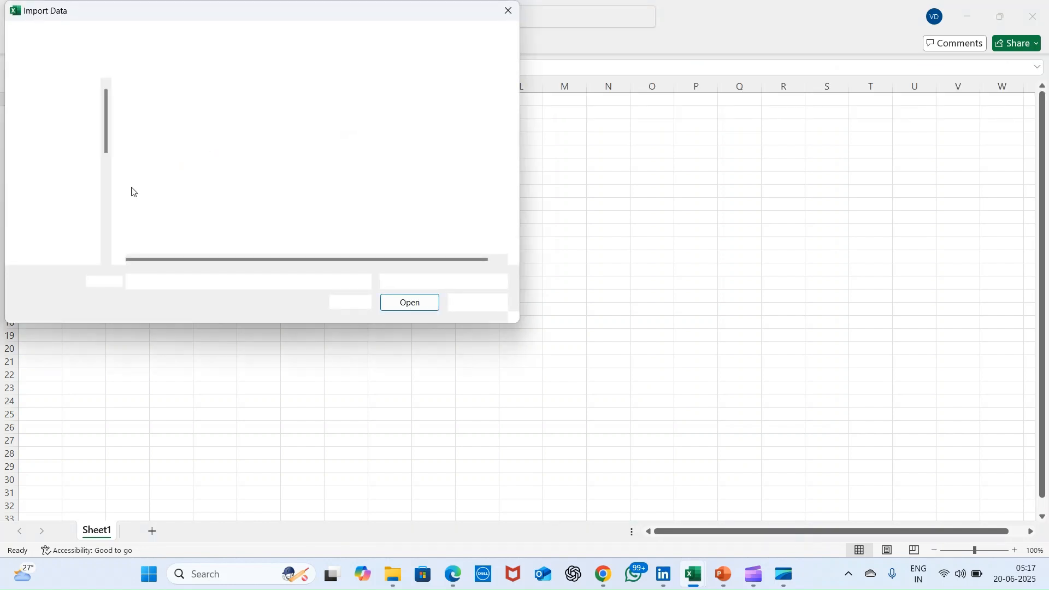
left_click(73, 186)
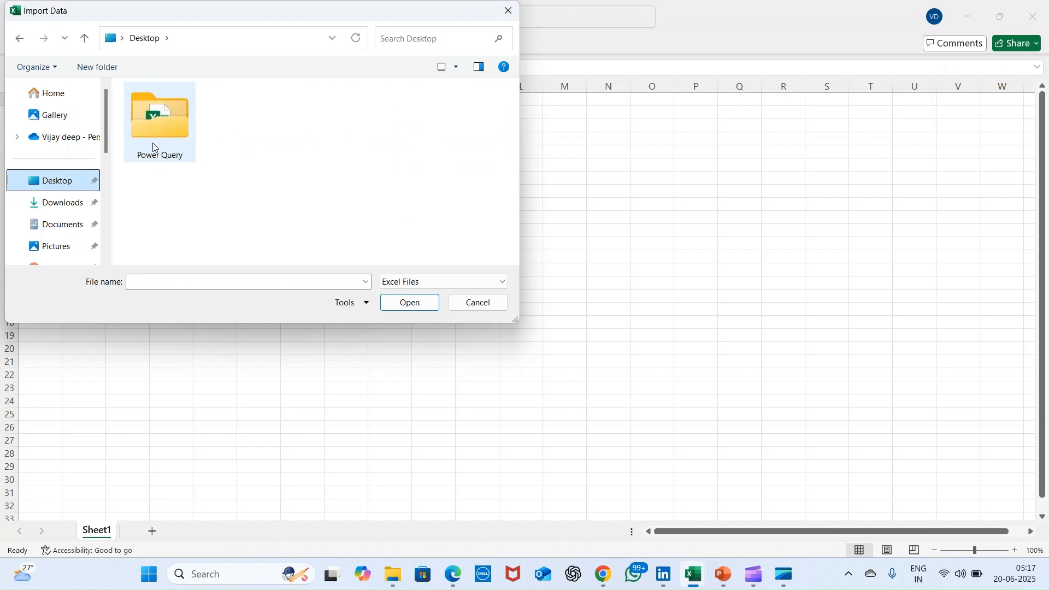
double_click(153, 149)
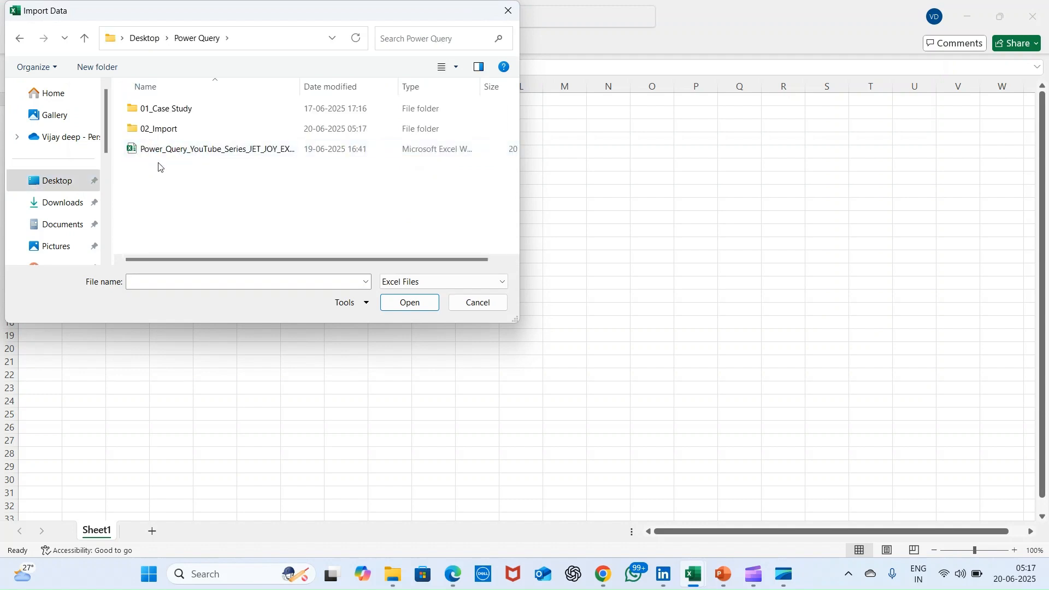
double_click(169, 131)
left_click(174, 150)
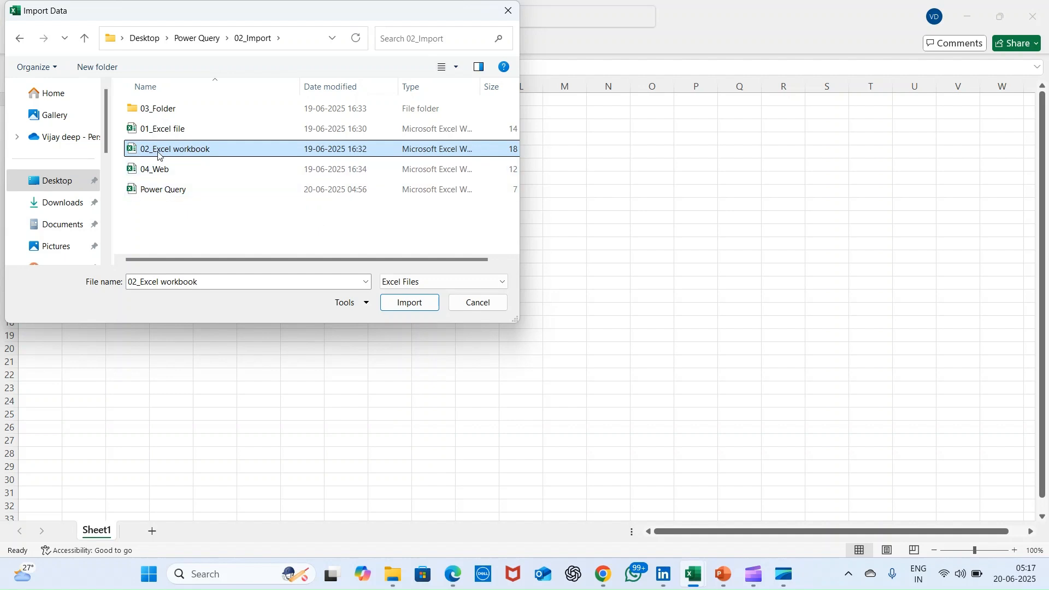
left_click(410, 303)
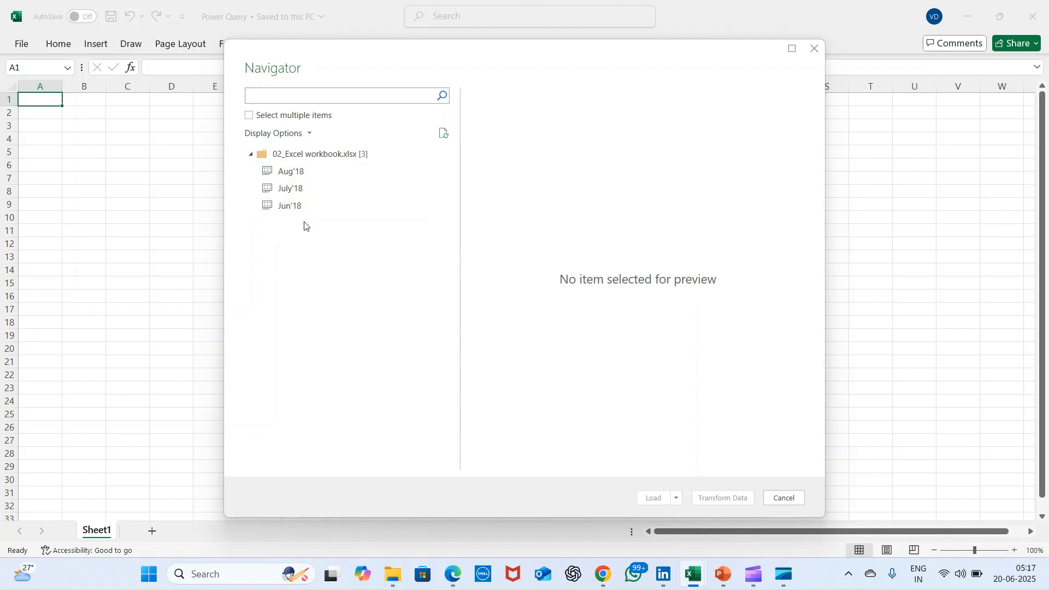
- Preview the sheets, enable multiple selection, and send Aug'18, July'18 and Jun'18 to the Power Query Editor for transformation
left_click(301, 173)
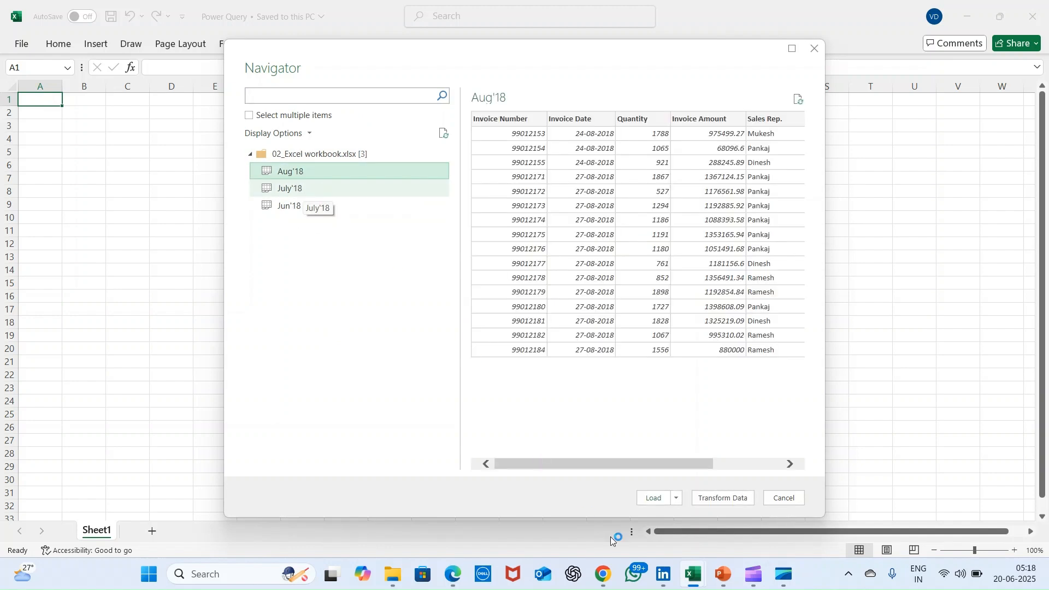
left_click(302, 191)
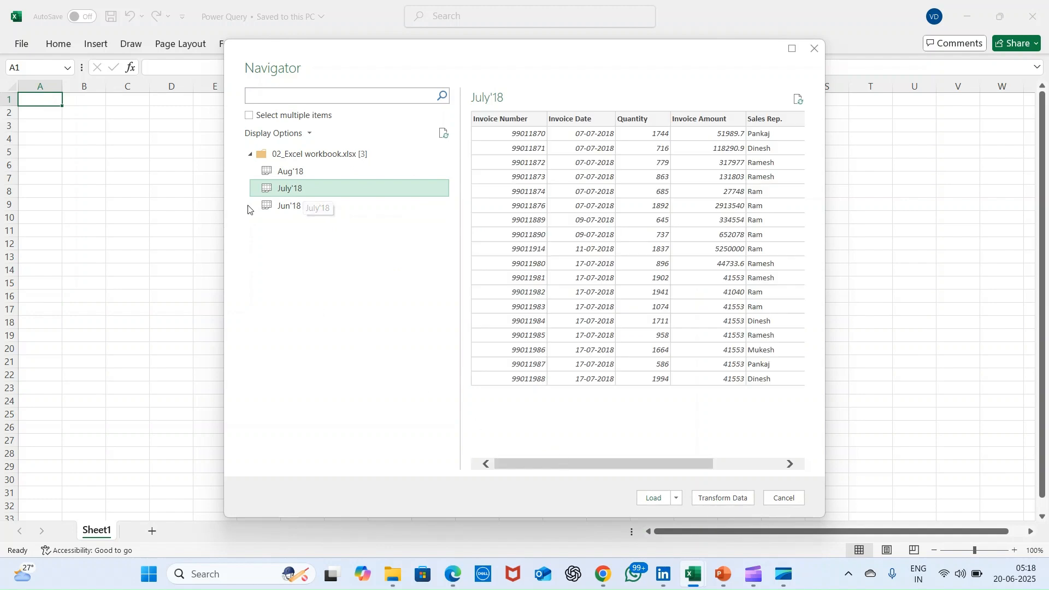
left_click(249, 116)
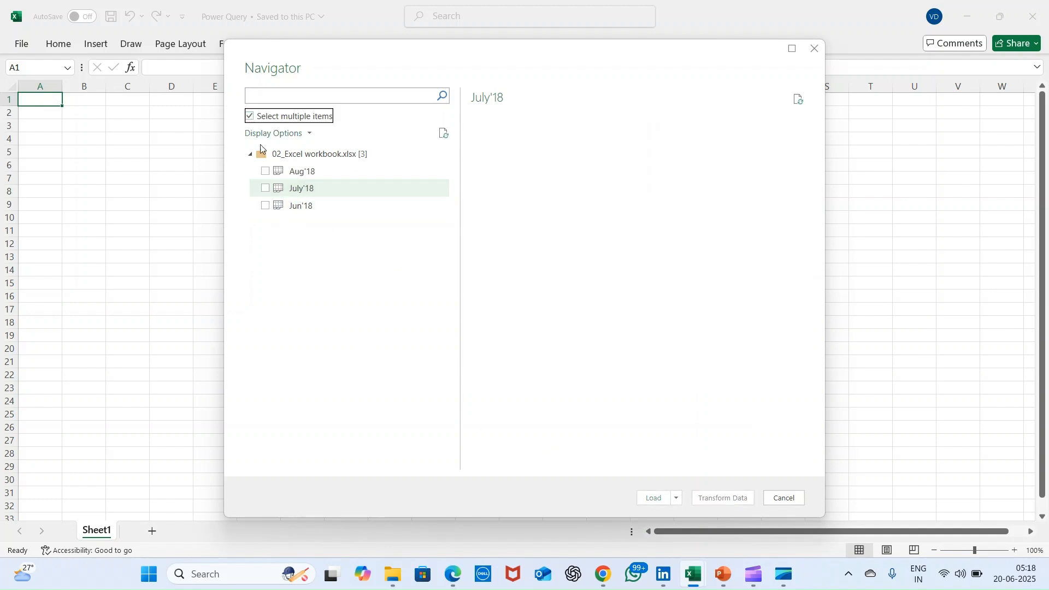
left_click(266, 173)
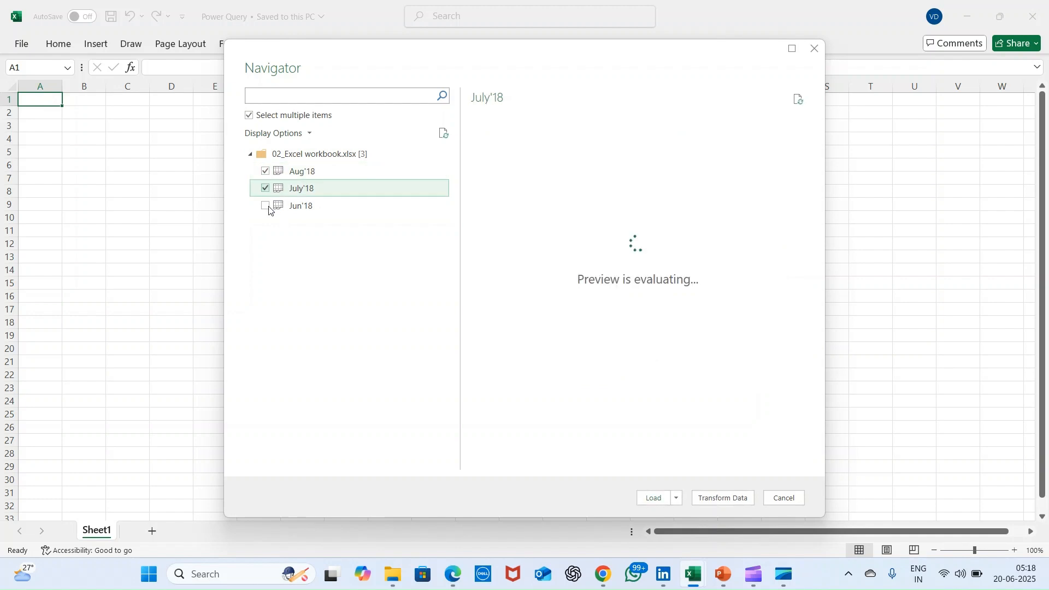
left_click(267, 206)
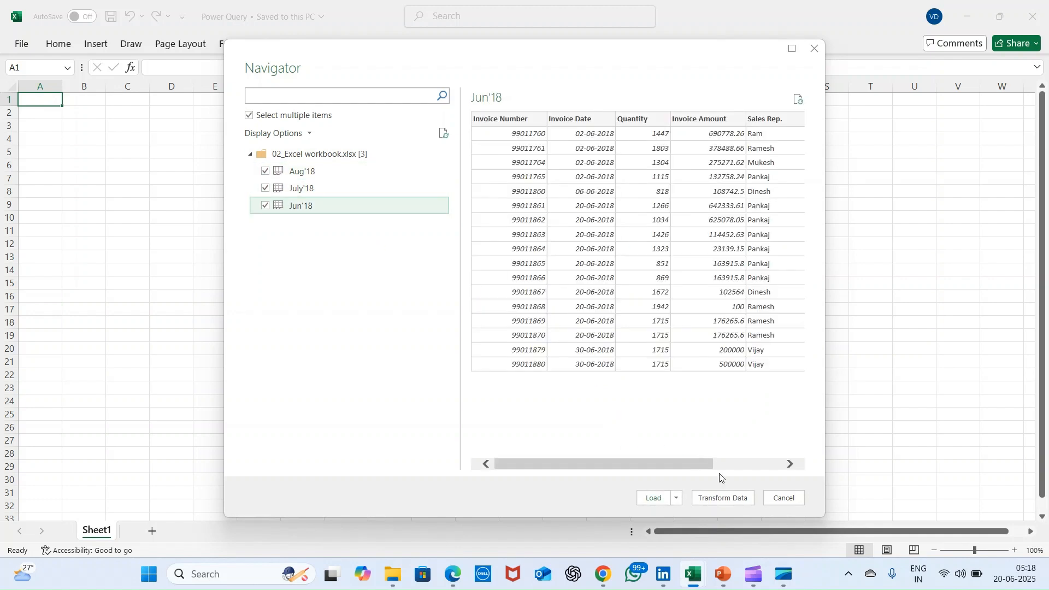
left_click(720, 502)
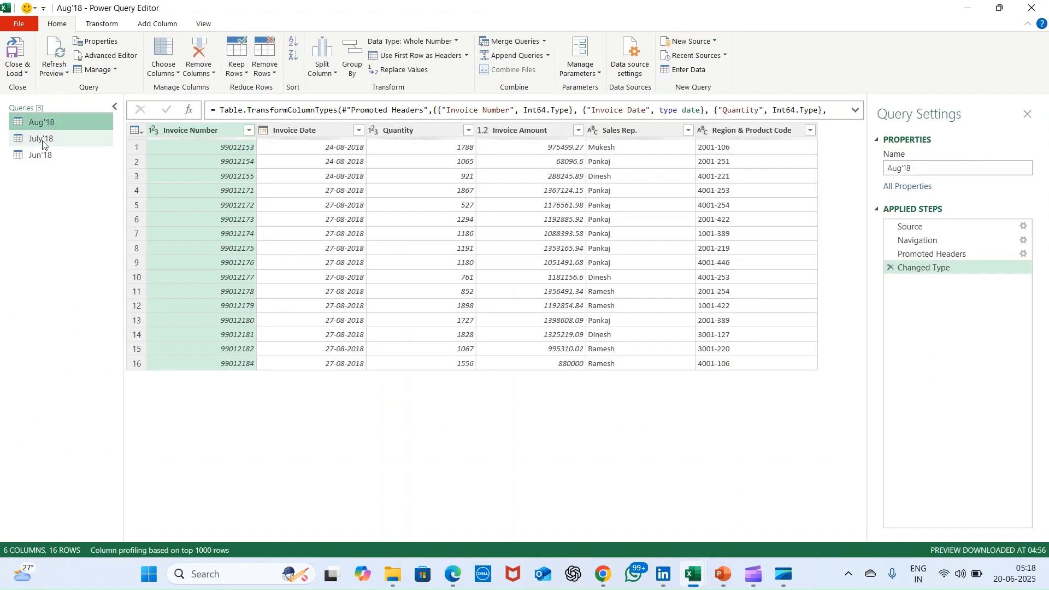
- Review the monthly queries in the Power Query Editor and load them all into new worksheets
left_click(42, 143)
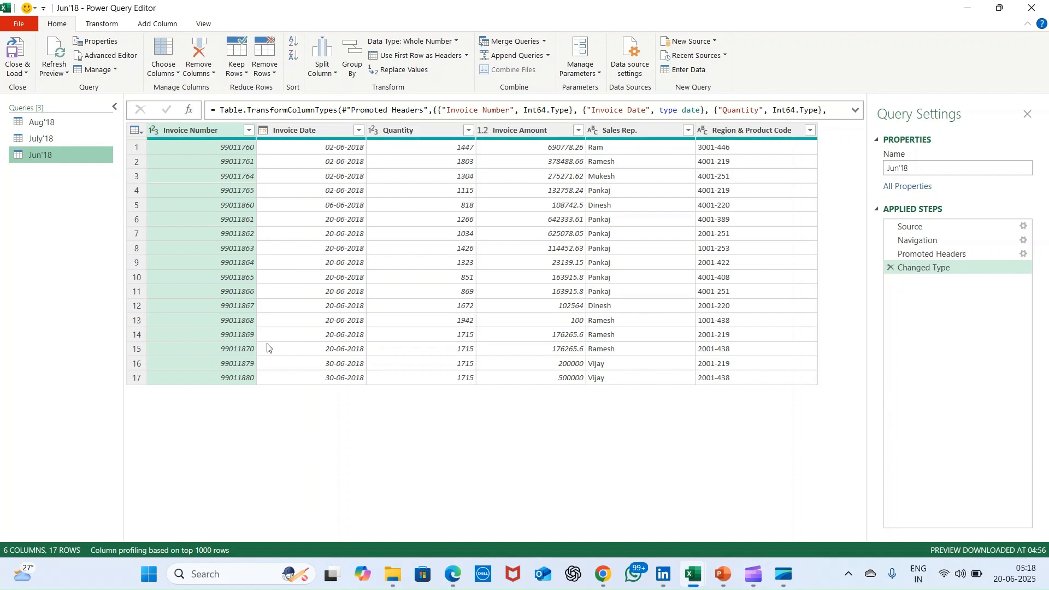
left_click(65, 125)
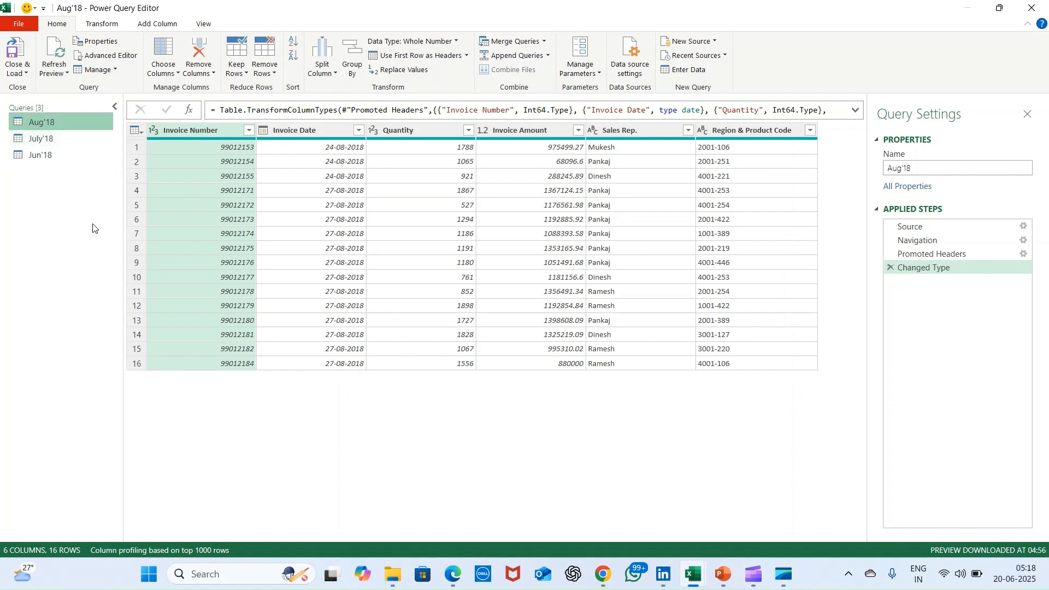
left_click(16, 66)
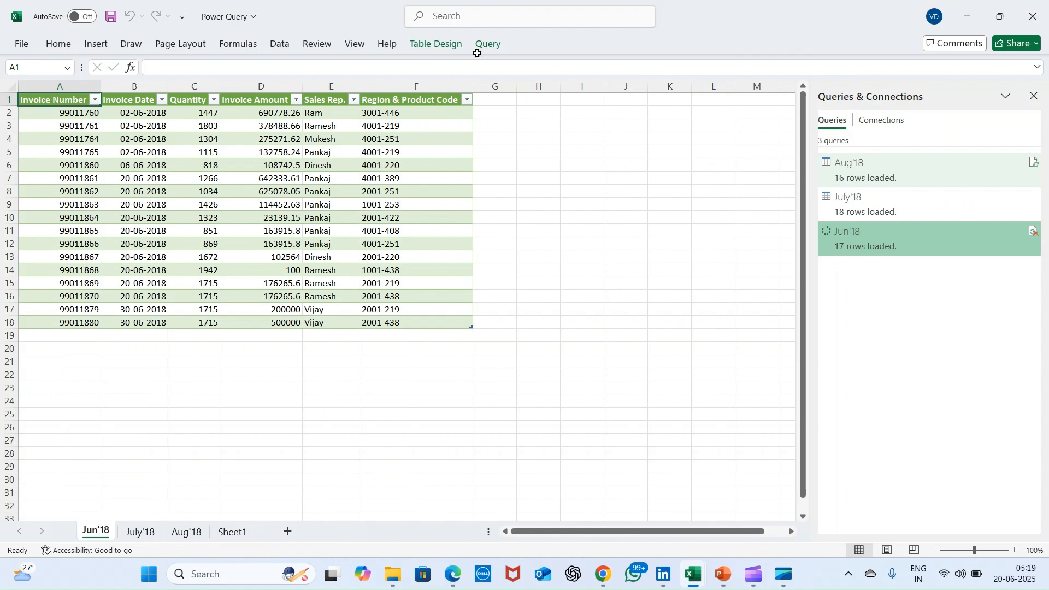
- Reopen the Jun'18 query for editing, inspect its data source settings, and close the Power Query Editor
left_click(264, 183)
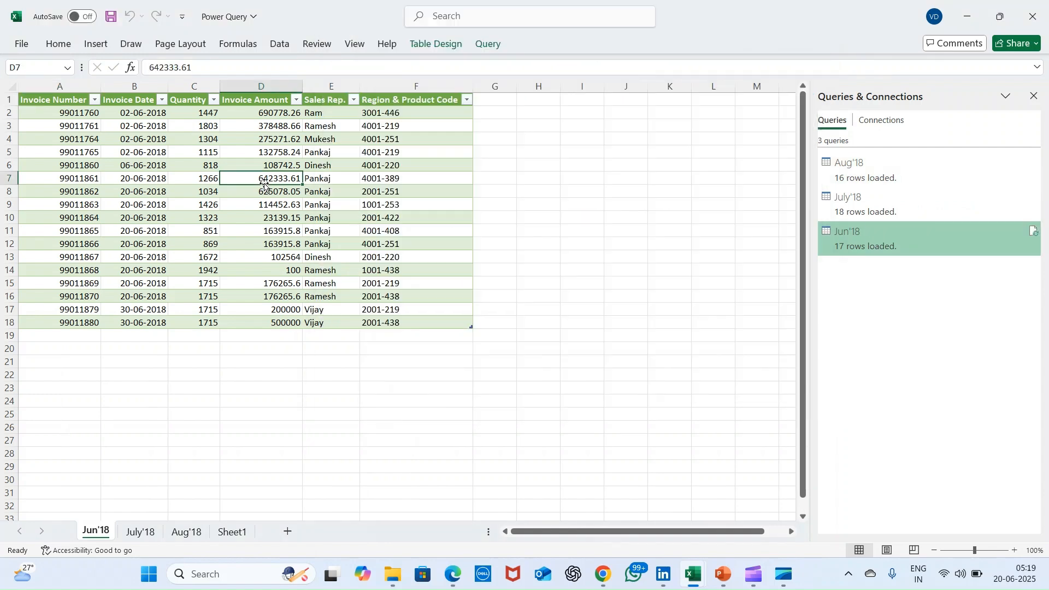
left_click(488, 44)
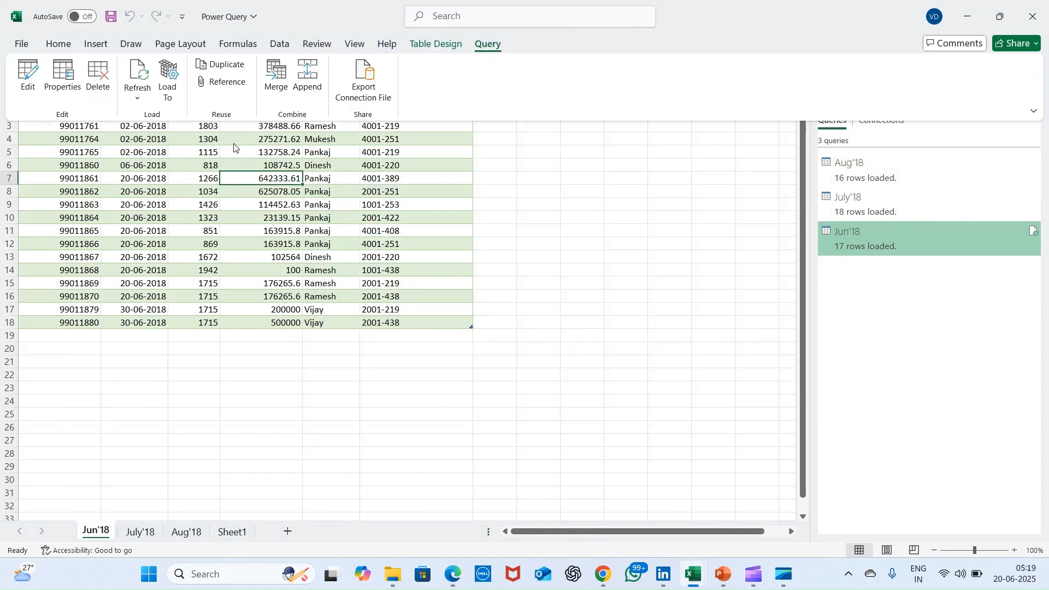
left_click(27, 87)
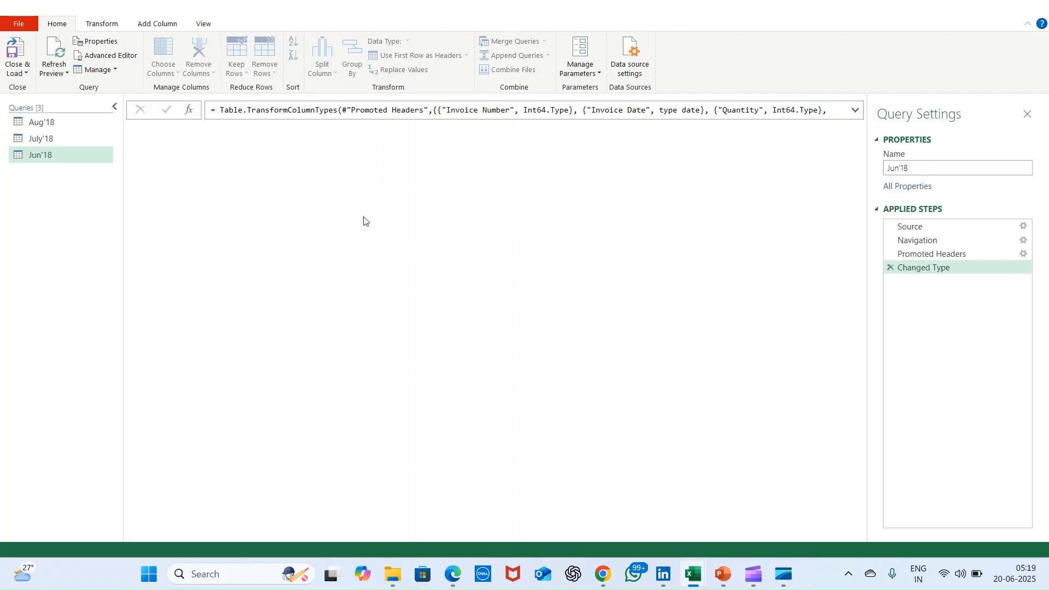
left_click(632, 71)
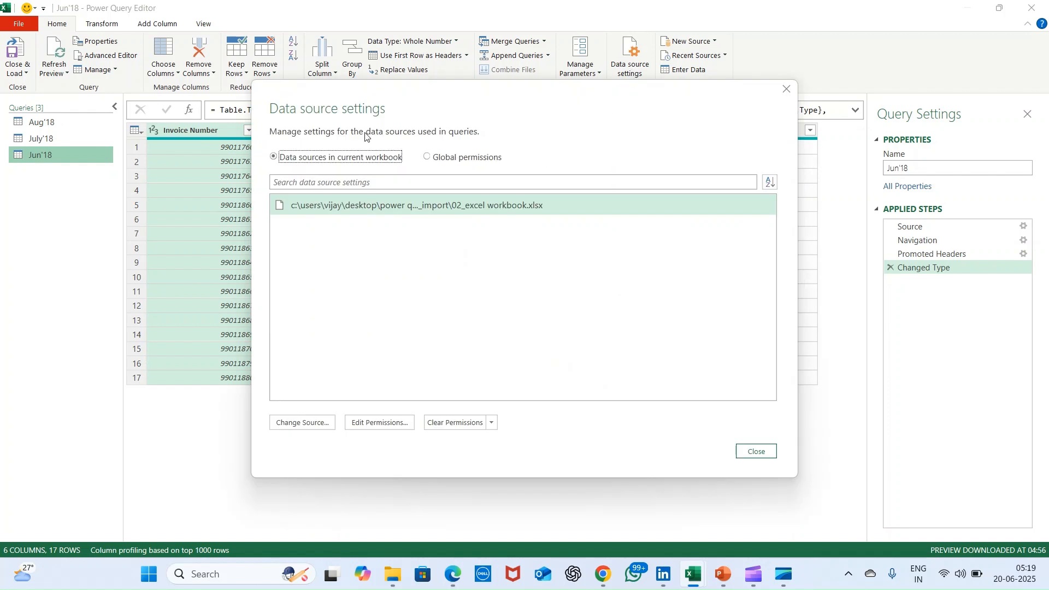
left_click(448, 203)
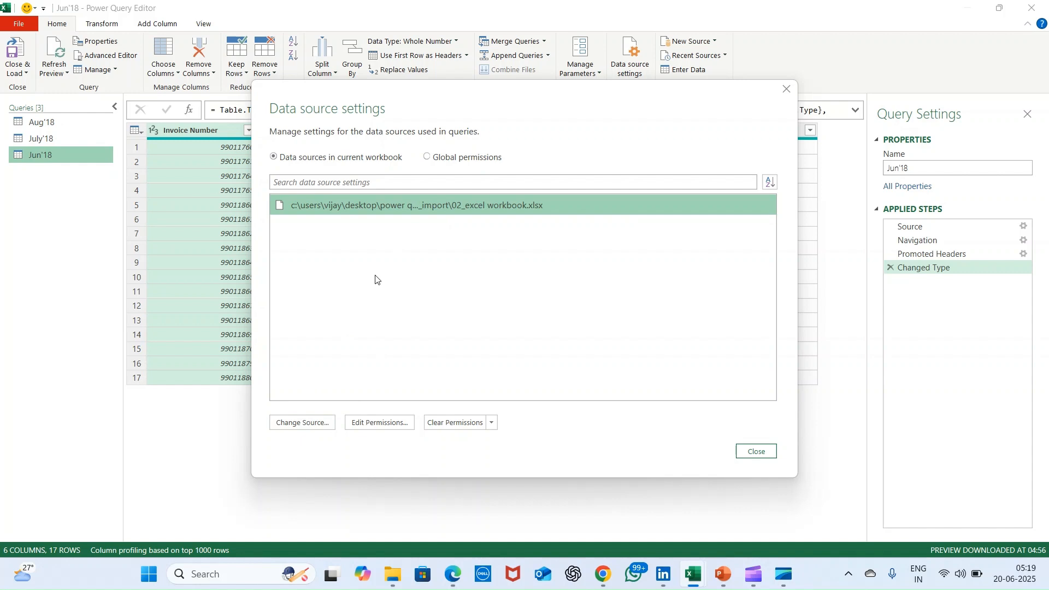
left_click(746, 452)
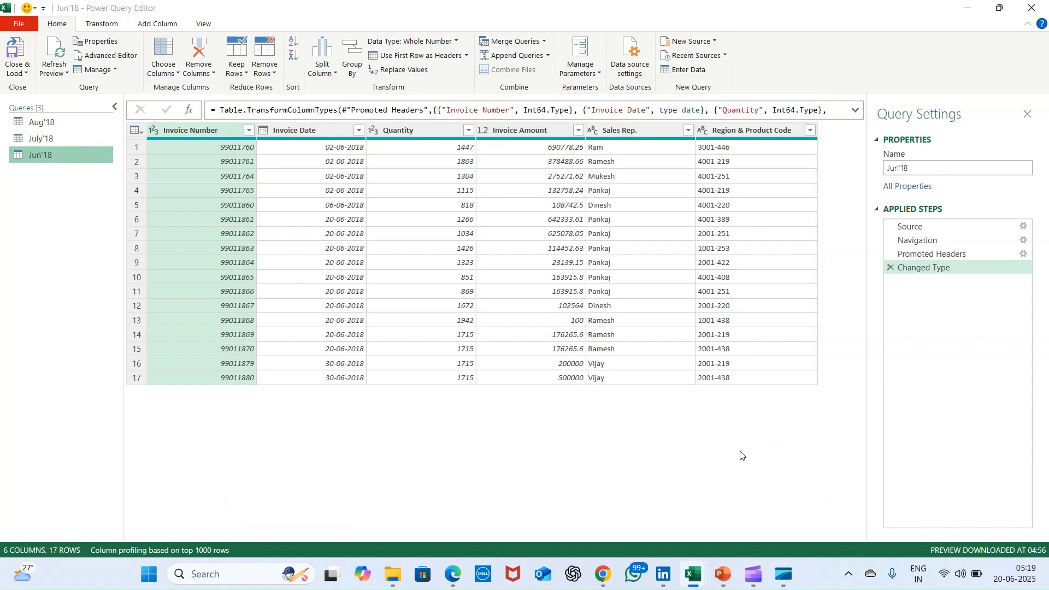
left_click(1037, 7)
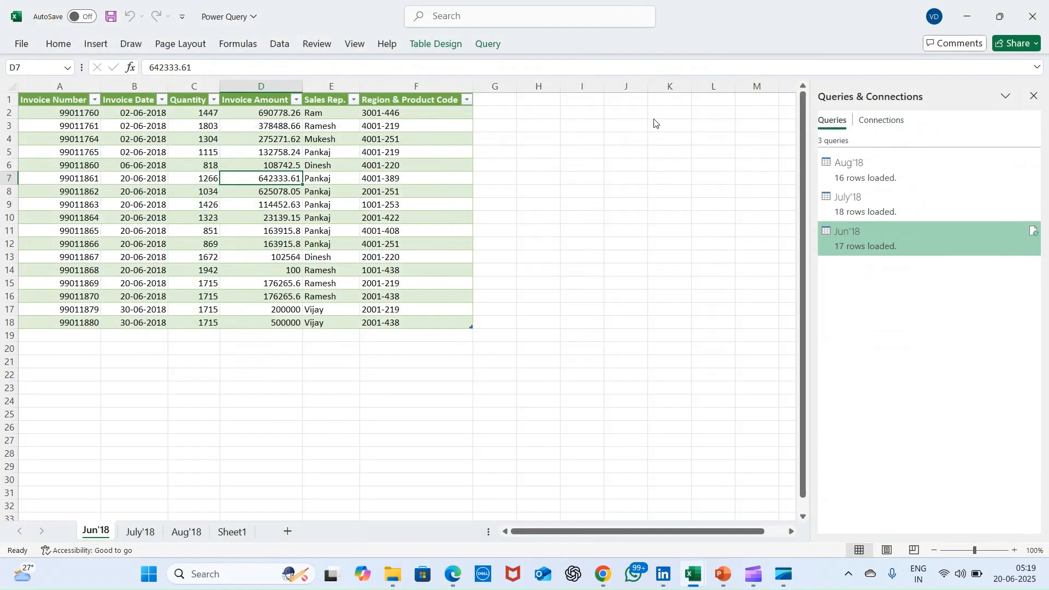
- Switch to the Power_Query_YouTube_Series_JET_JOY_EXCEL workbook and enter "done" in C5 beside Excel Workbook
key("alt+Tab")
key("alt+Tab")
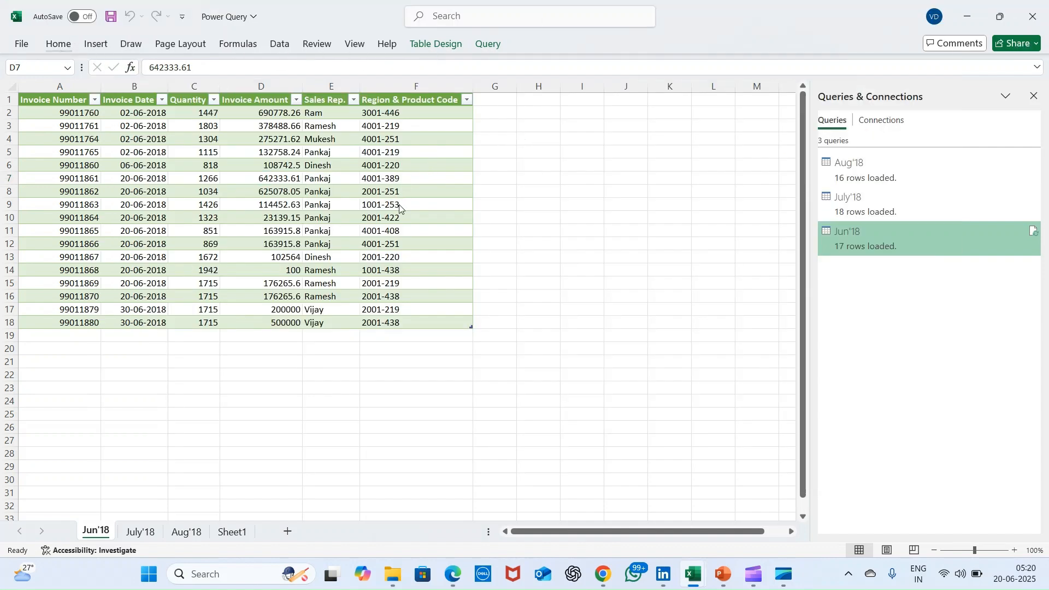
key("alt+Tab")
left_click(348, 228)
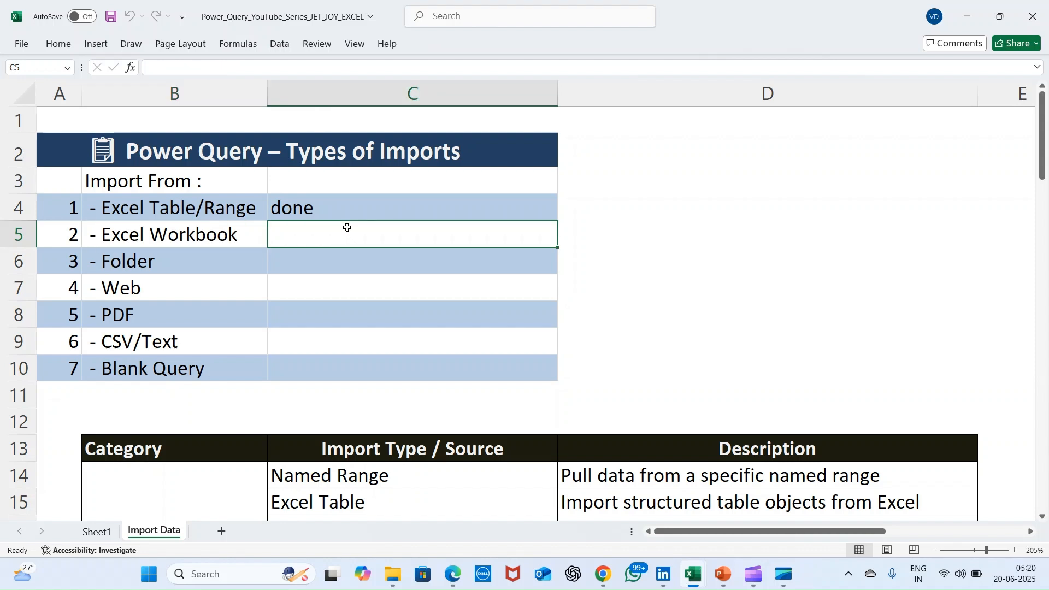
type("f")
key("BackSpace")
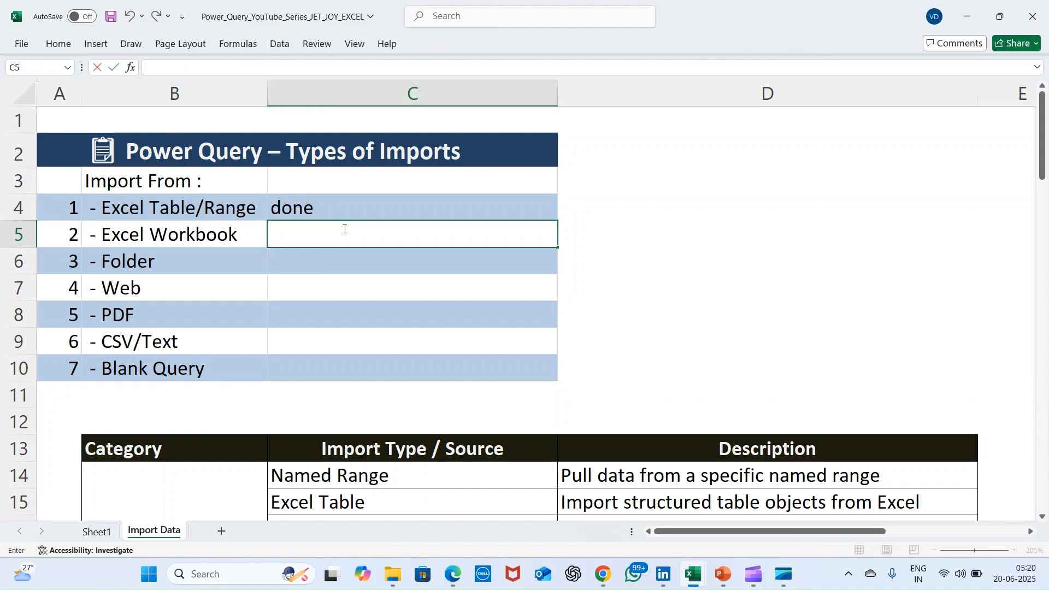
type("done")
key("Return")
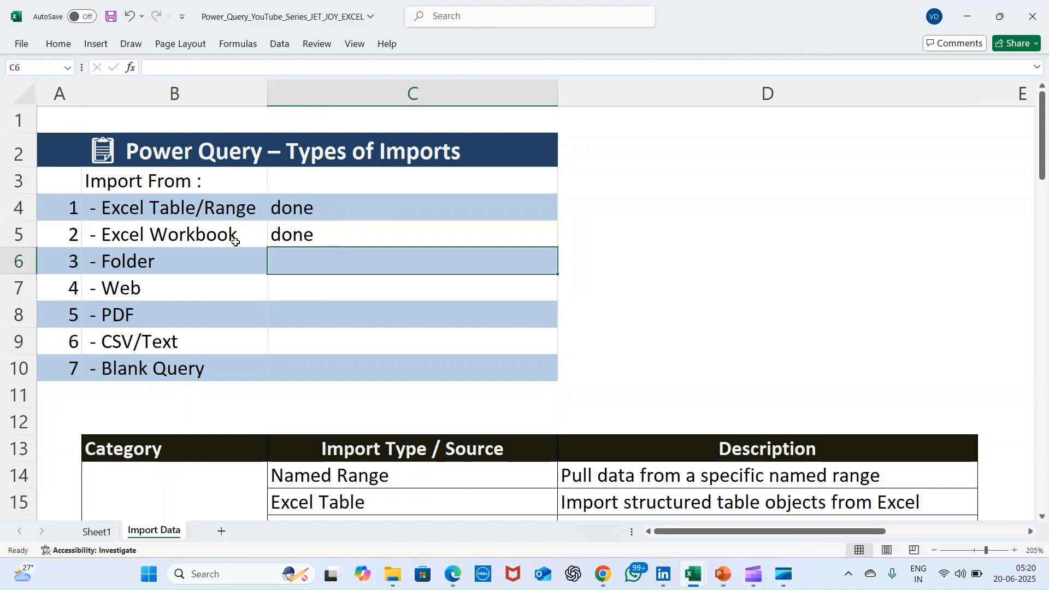
left_click(246, 260)
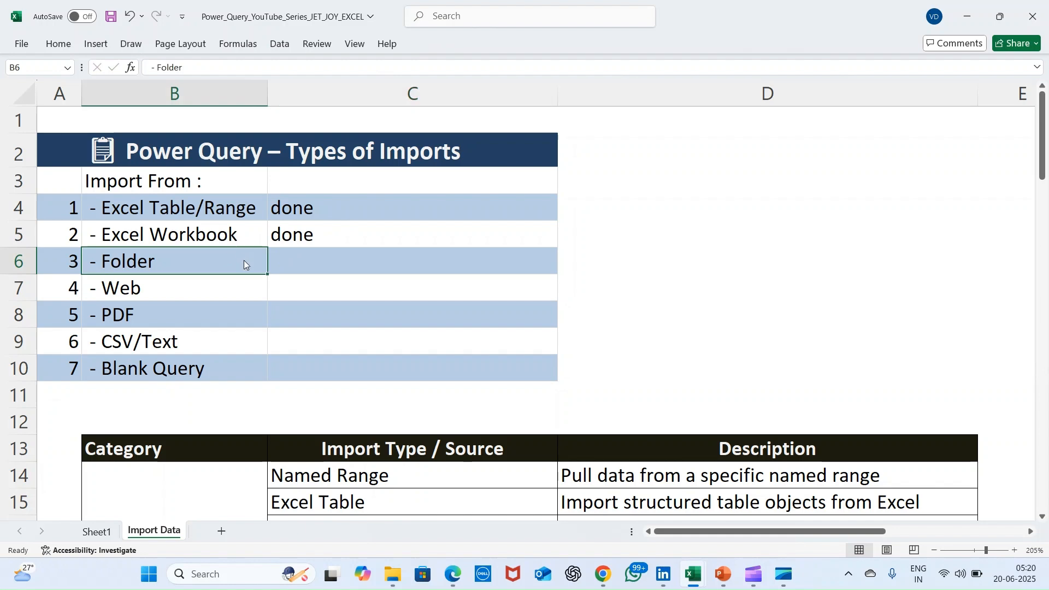
- Create a new blank workbook and close the Power Query workbook without saving its changes
key("alt+Tab")
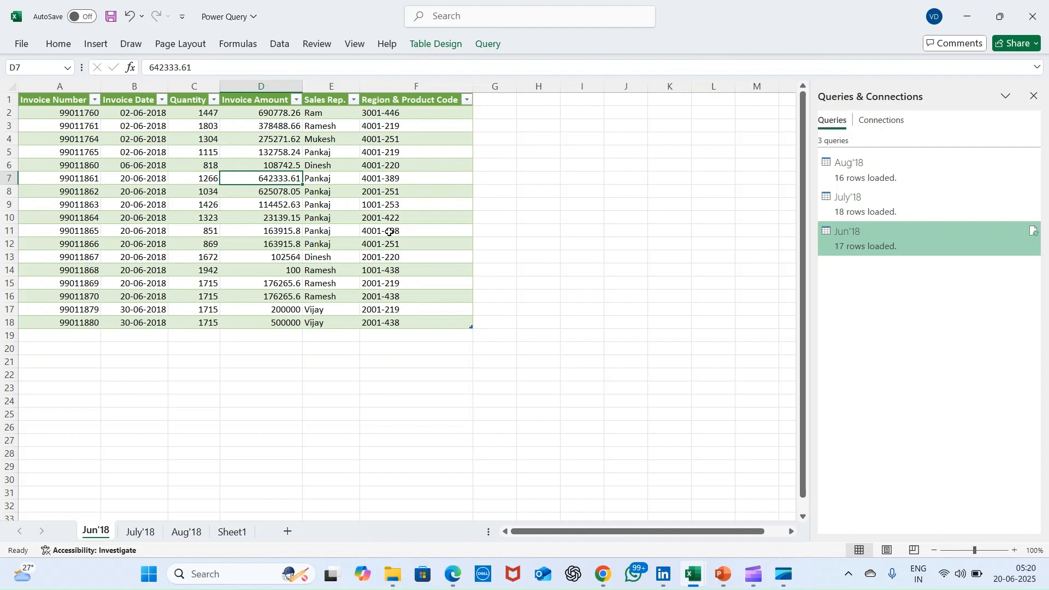
key("ctrl+n")
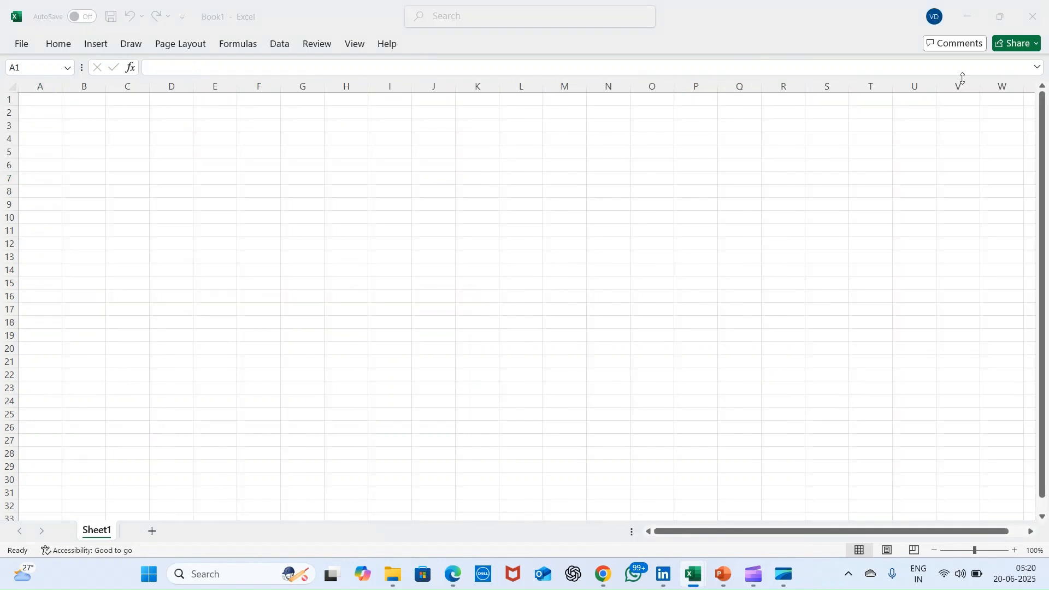
left_click(1033, 17)
left_click(1032, 20)
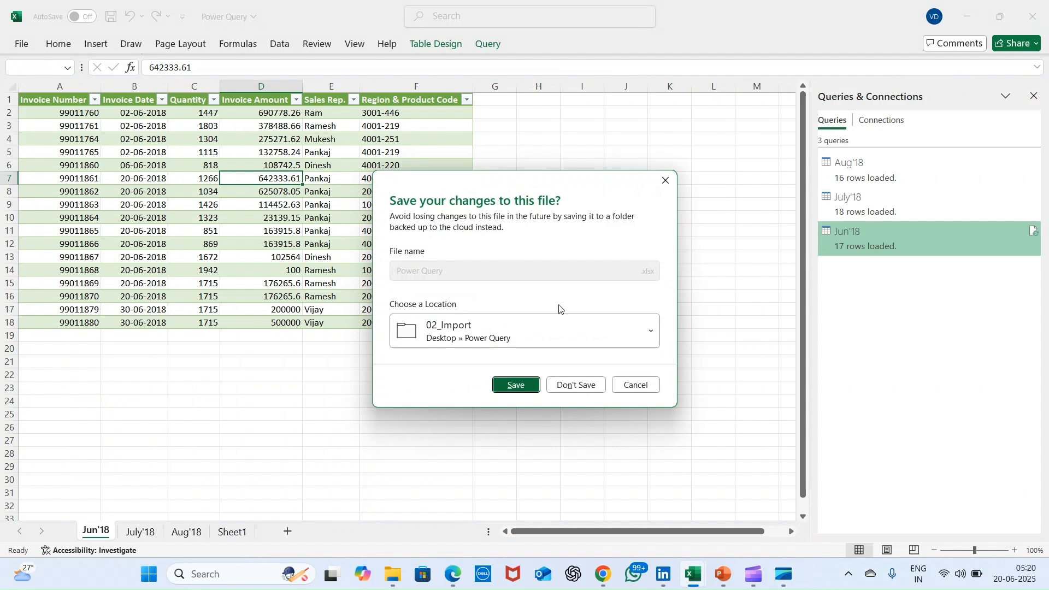
left_click(579, 387)
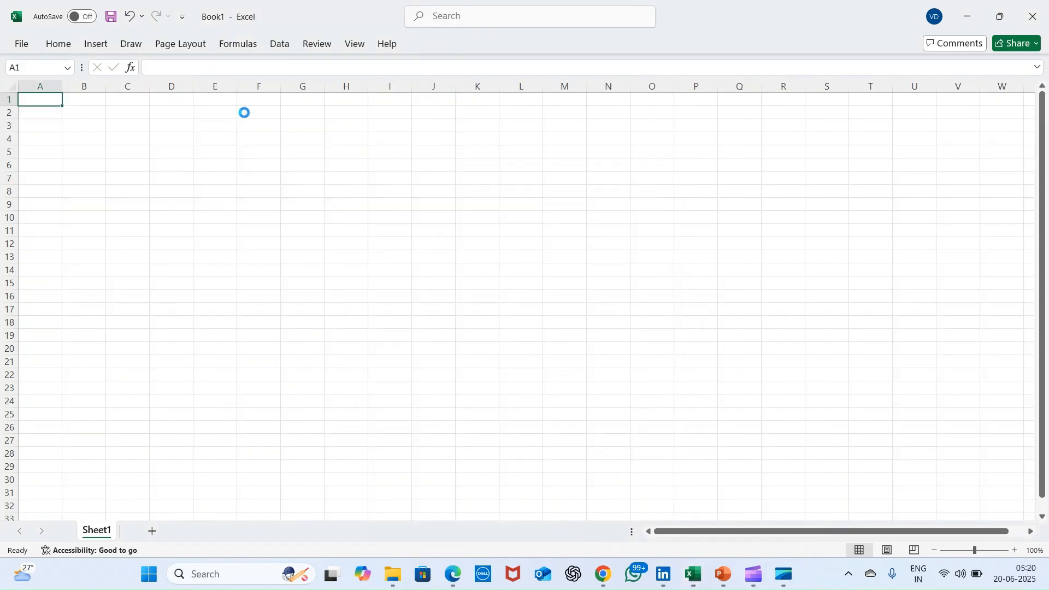
- Import from the folder Desktop\Power Query\02_Import\03_Folder and open its file list in the Power Query Editor for transformation
left_click(287, 44)
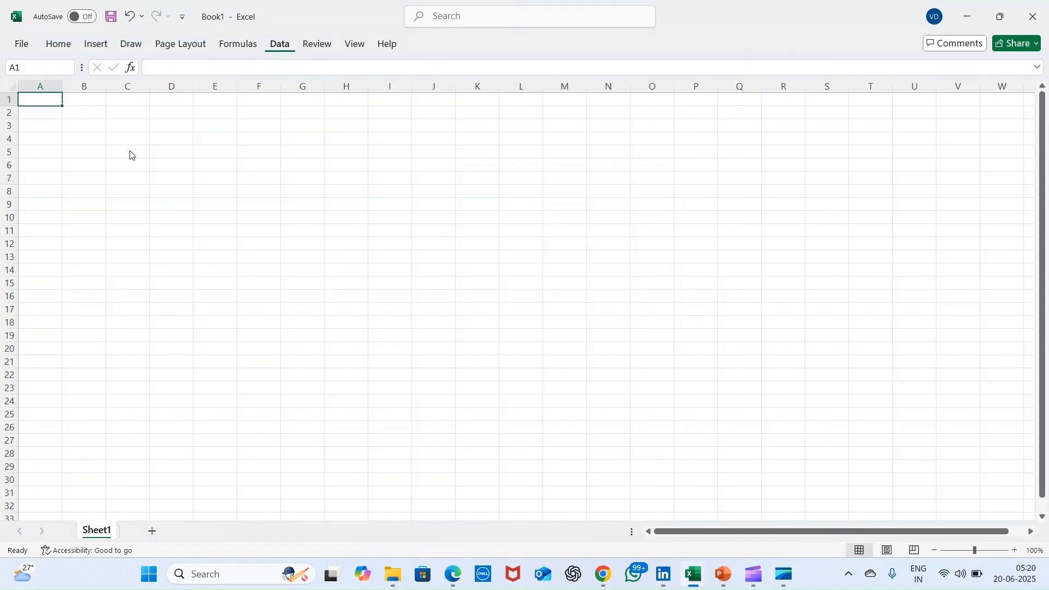
left_click(34, 97)
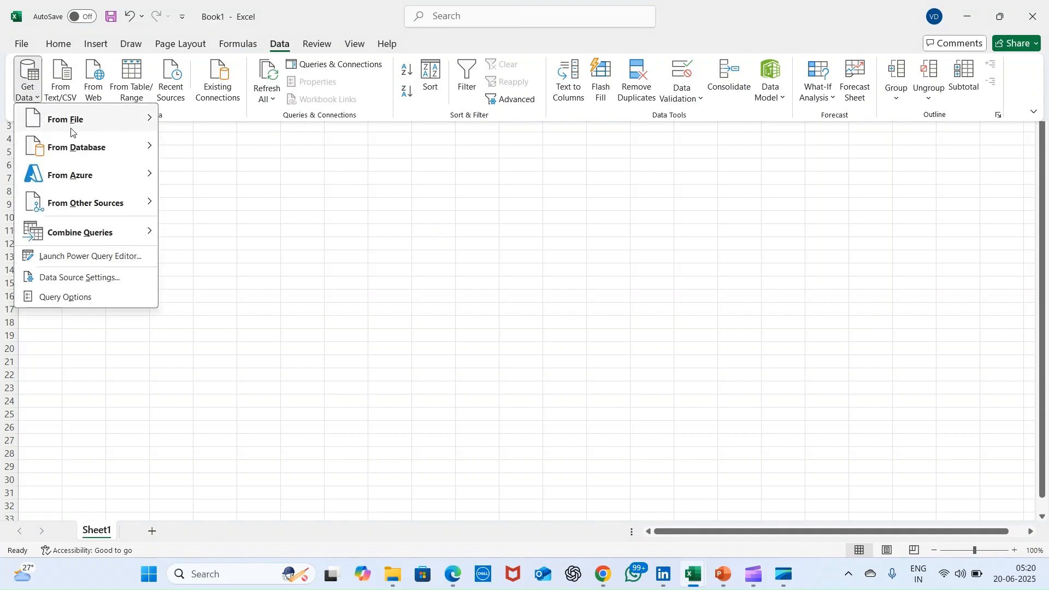
mouse_move(82, 130)
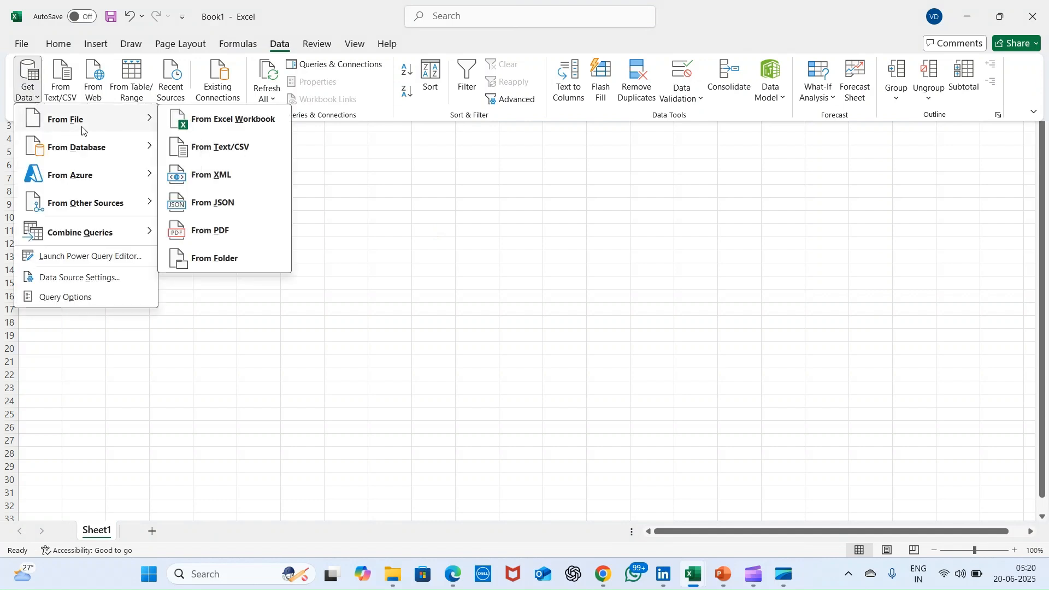
left_click(207, 266)
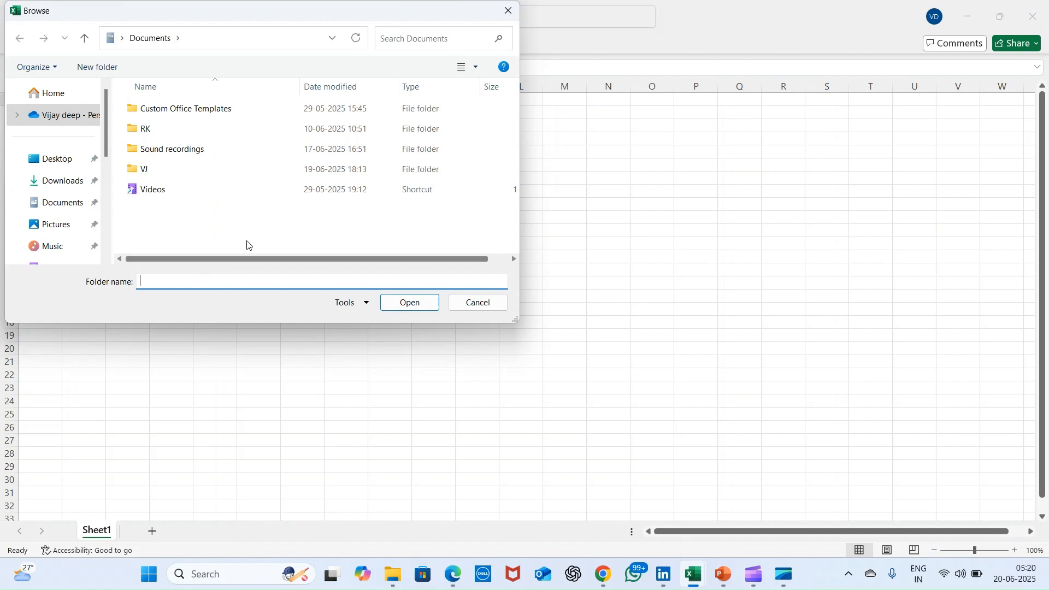
left_click(60, 159)
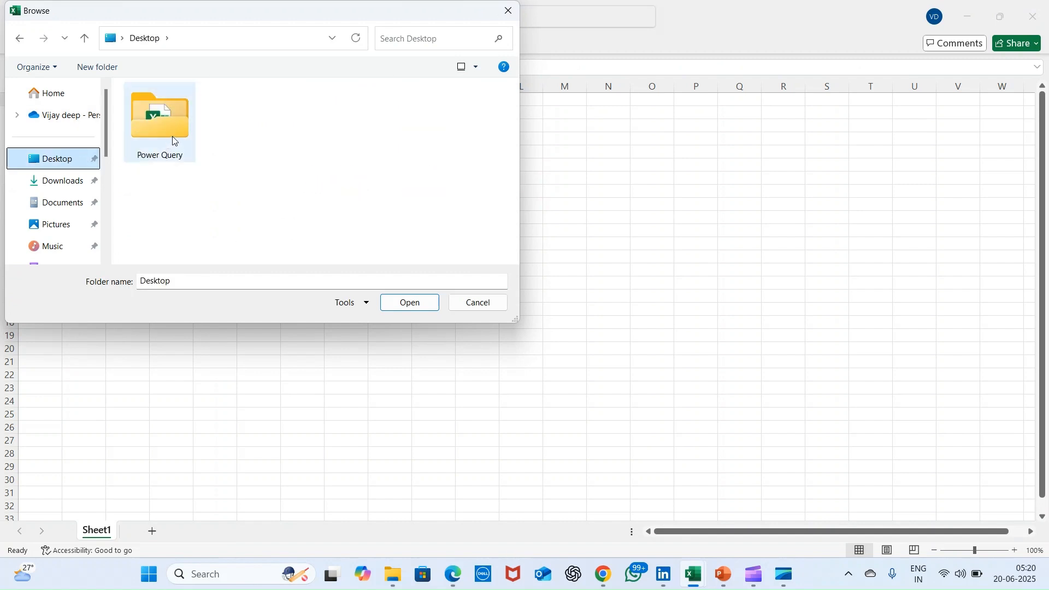
double_click(173, 138)
left_click(166, 135)
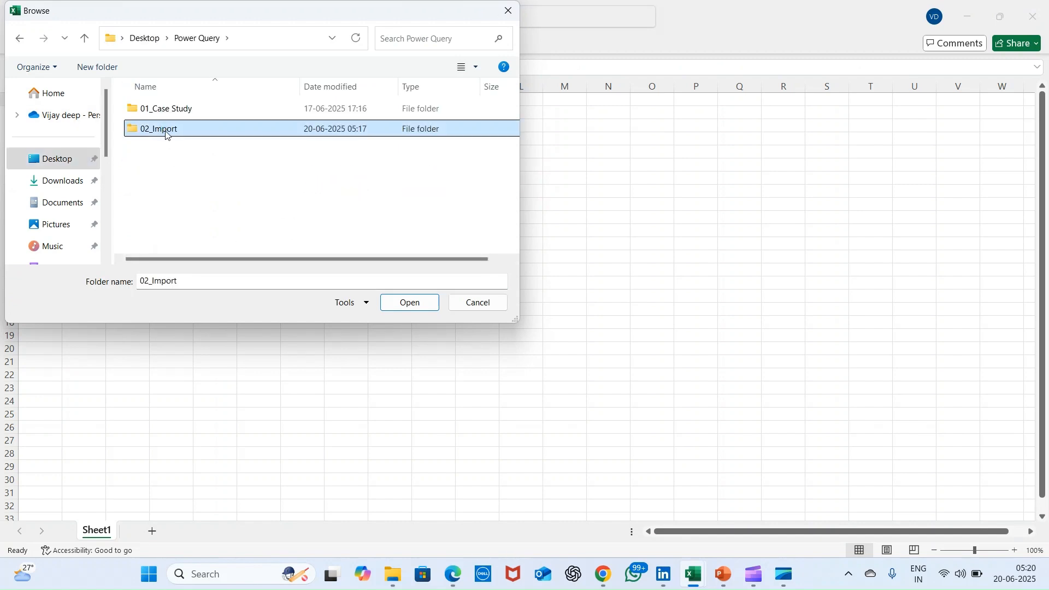
double_click(166, 135)
left_click(160, 115)
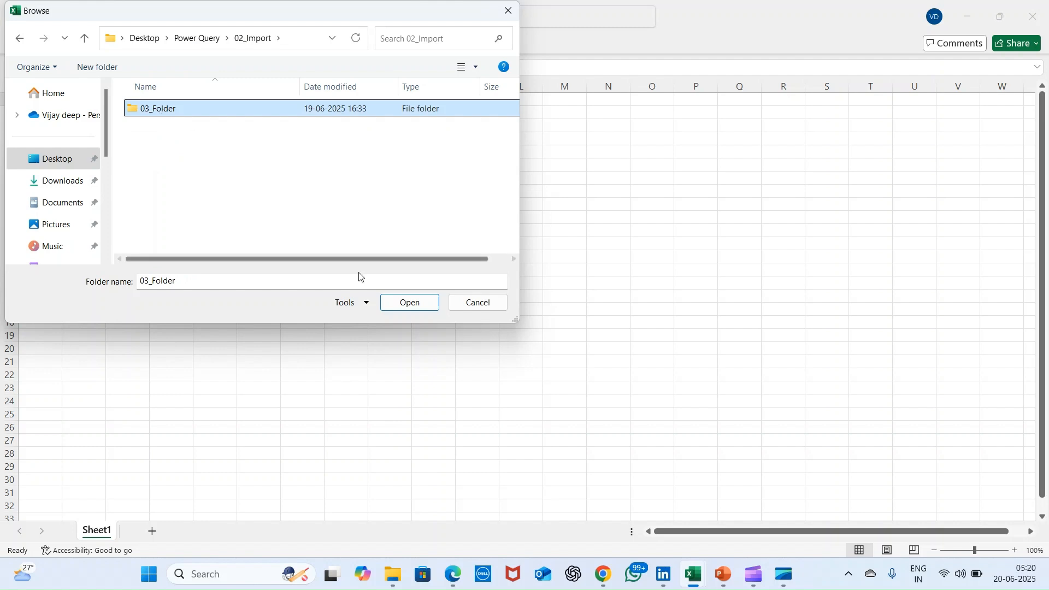
left_click(405, 304)
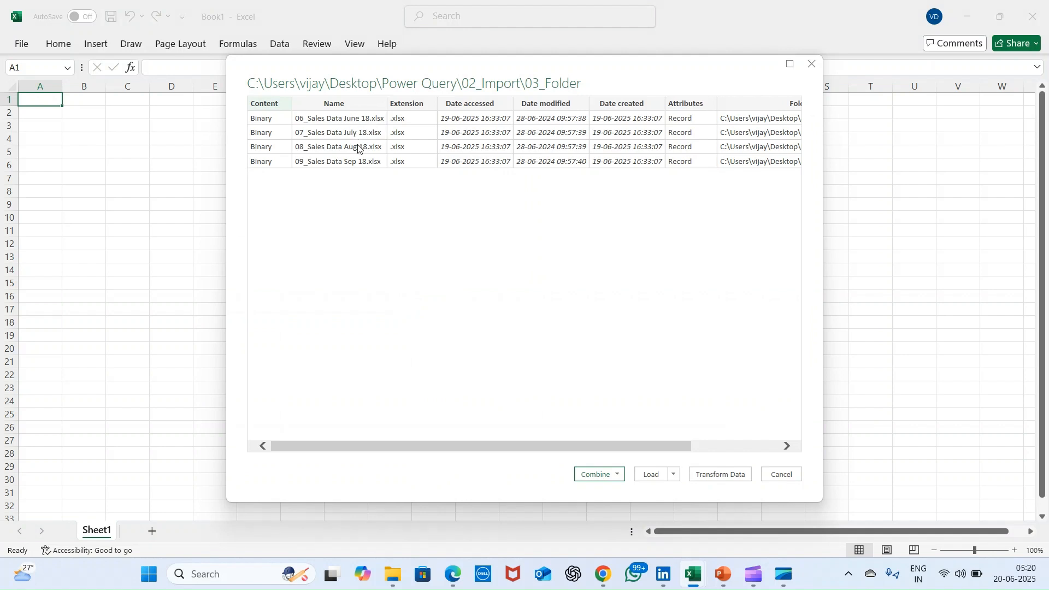
left_click(721, 474)
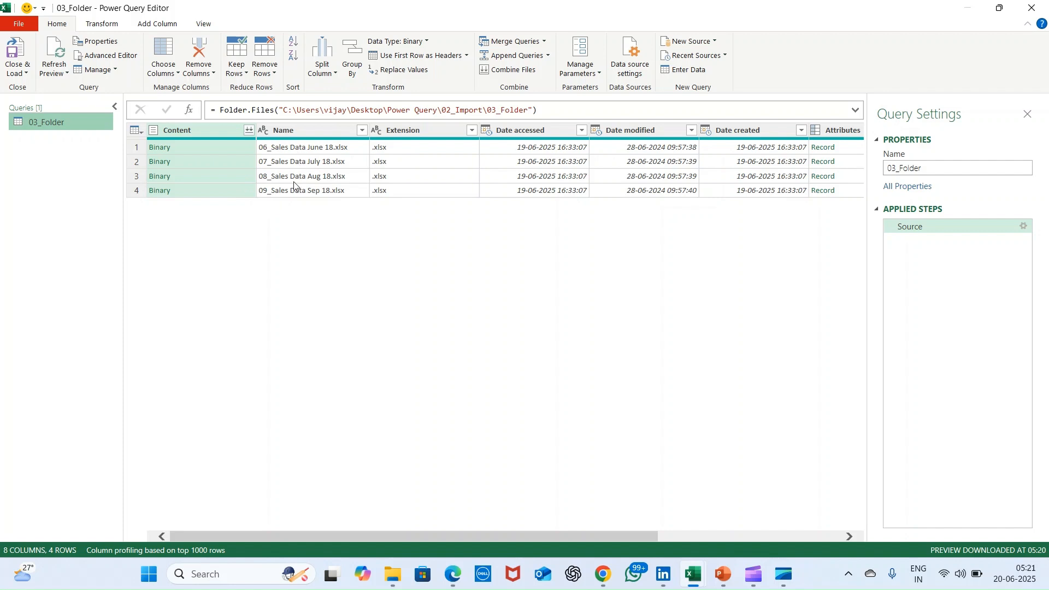
- Filter the Name column, excluding and re-including 06_Sales Data June 18.xlsx, and apply the filter with all files selected
left_click(363, 130)
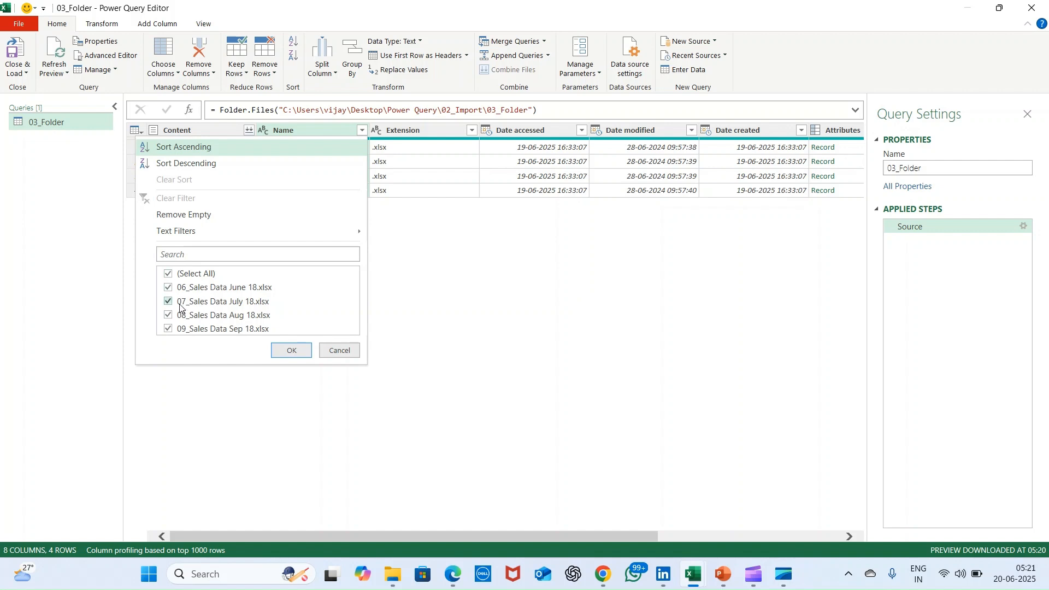
left_click(168, 289)
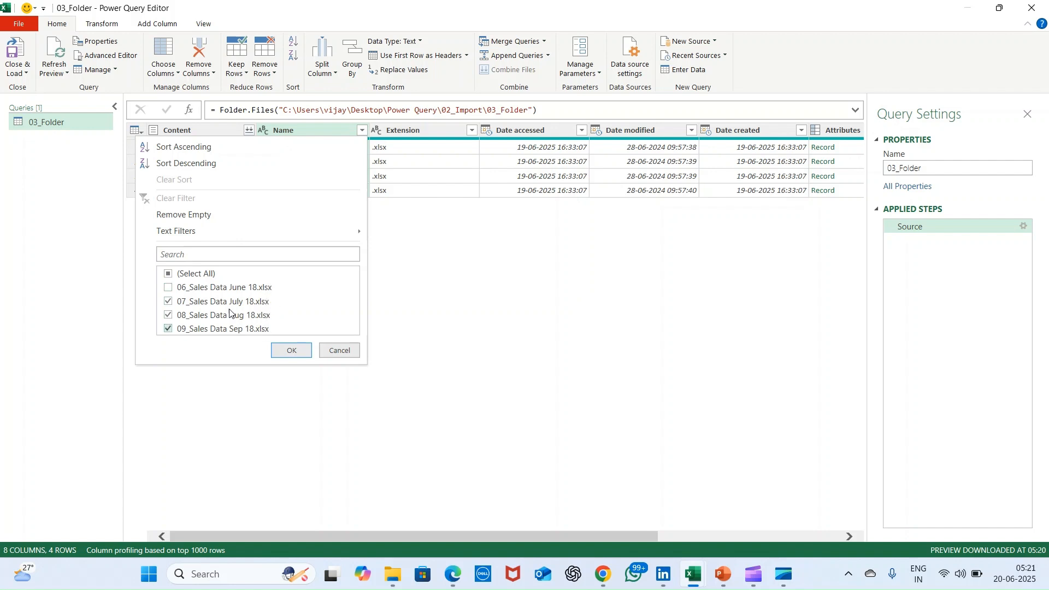
left_click(169, 287)
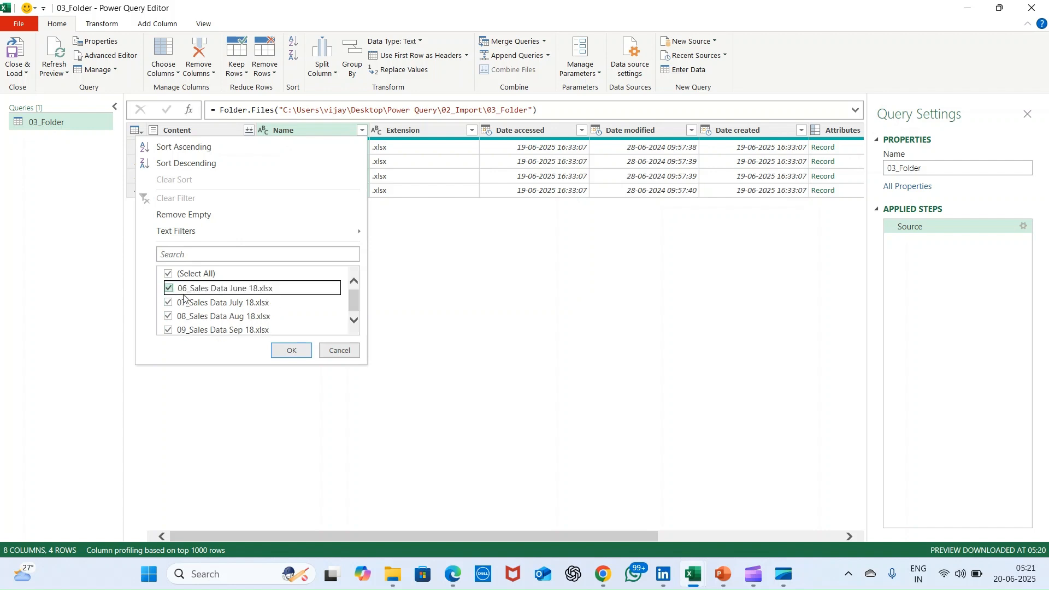
left_click(289, 351)
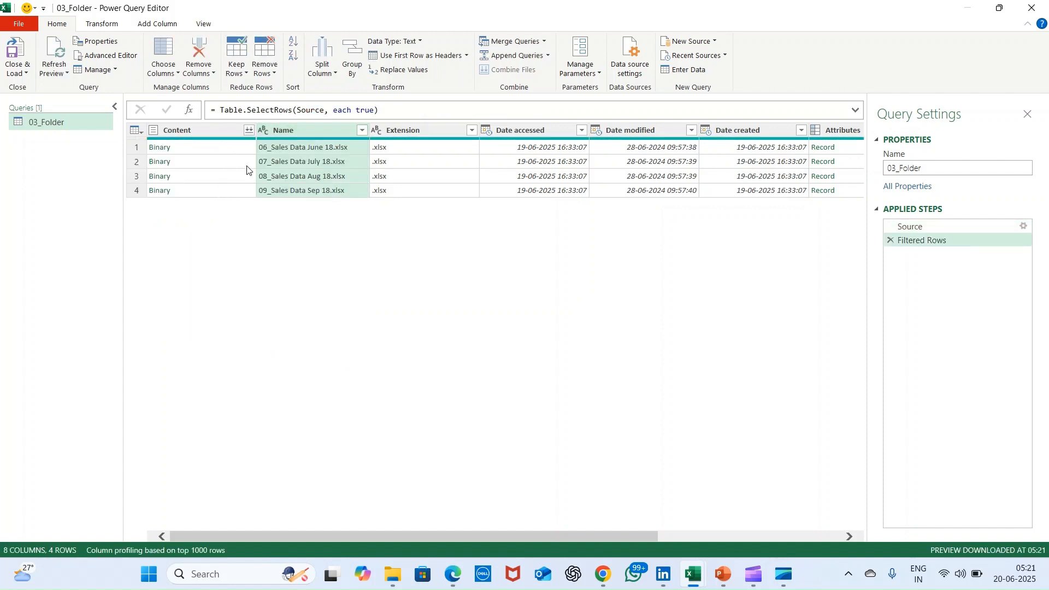
- Preview the June file's Content and Name cells, and close the Power Query Editor discarding the changes
left_click(239, 147)
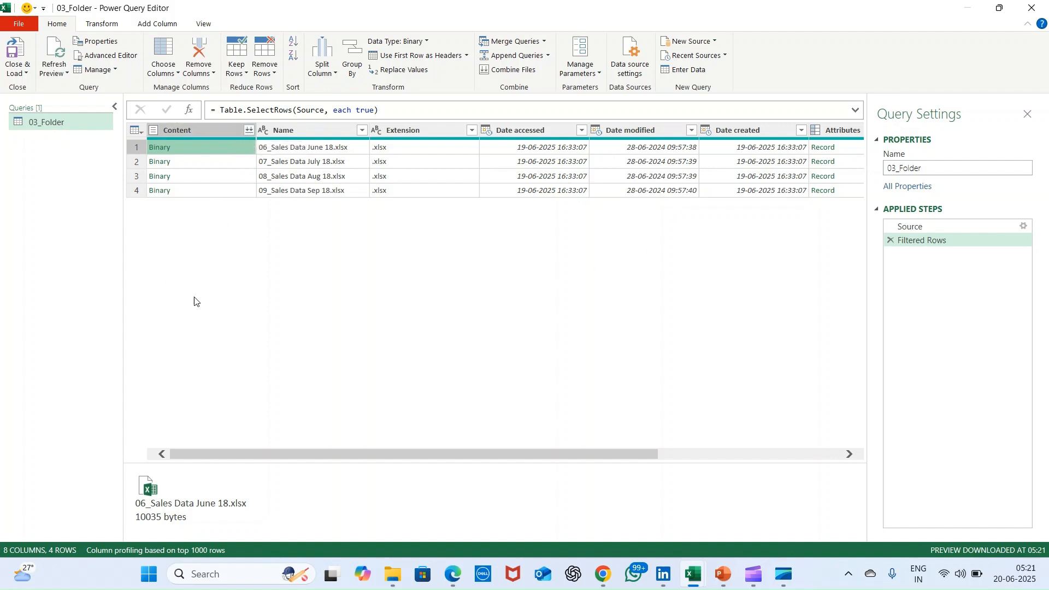
left_click(290, 149)
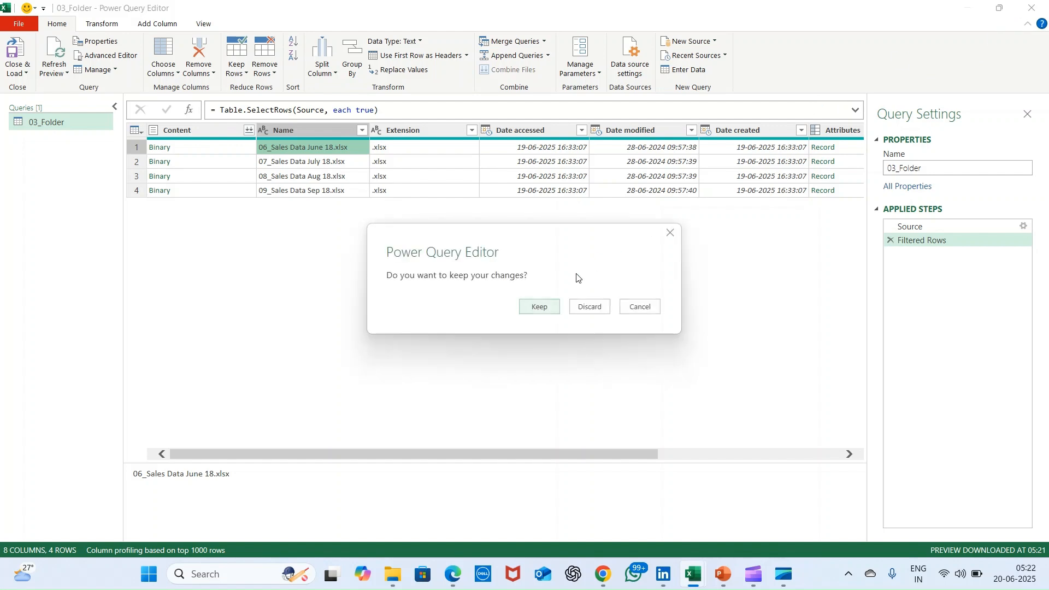
left_click(589, 309)
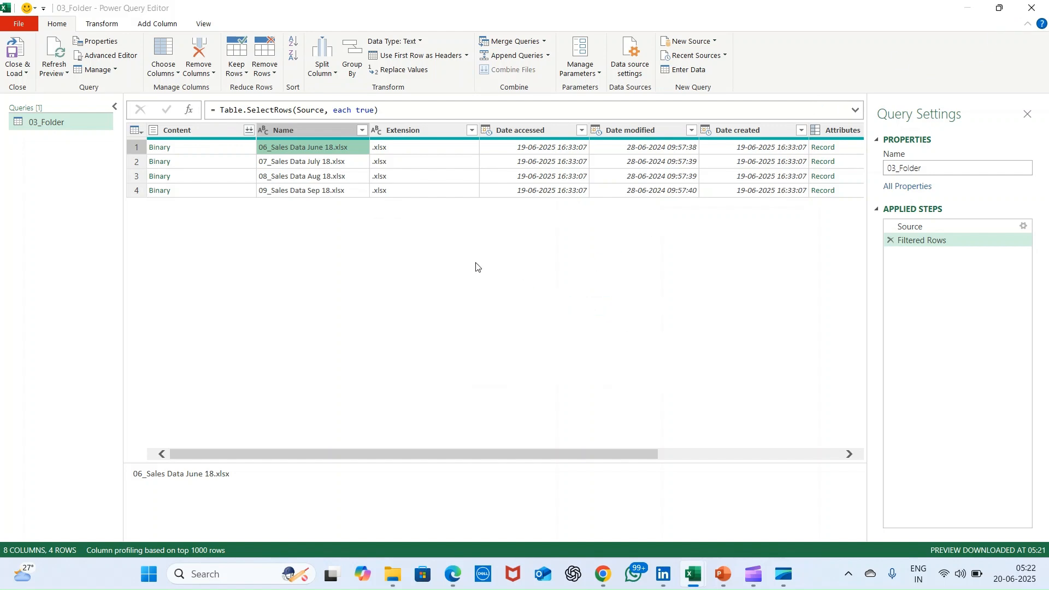
- Switch to the Power_Query_YouTube_Series_JET_JOY_EXCEL workbook, enter "done" in C6 beside Folder, and select the Web entry in B7
key("alt+Tab")
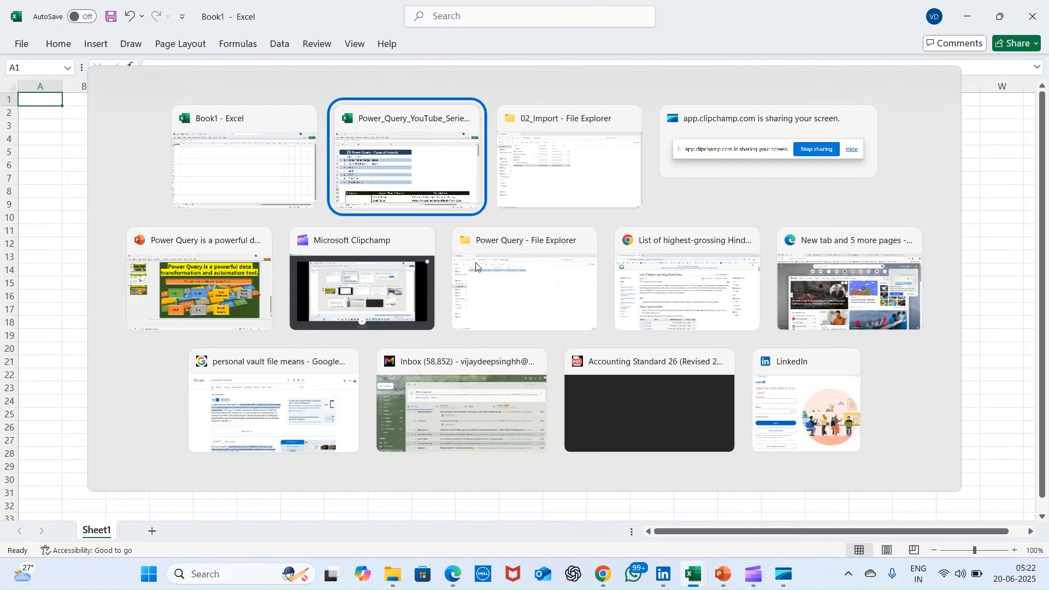
key("Escape")
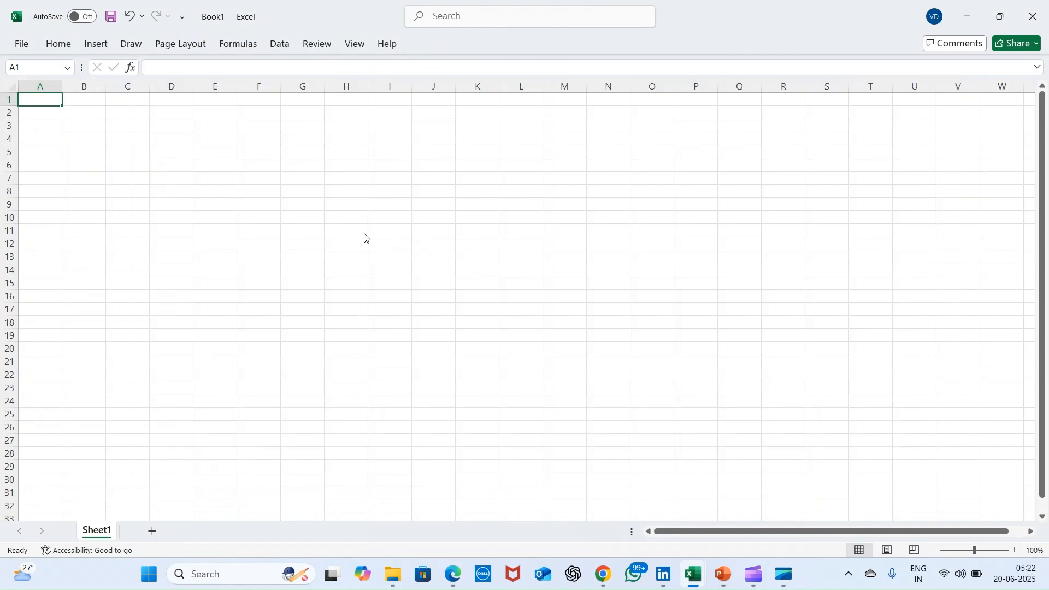
key("alt+Tab")
key("alt+Tab")
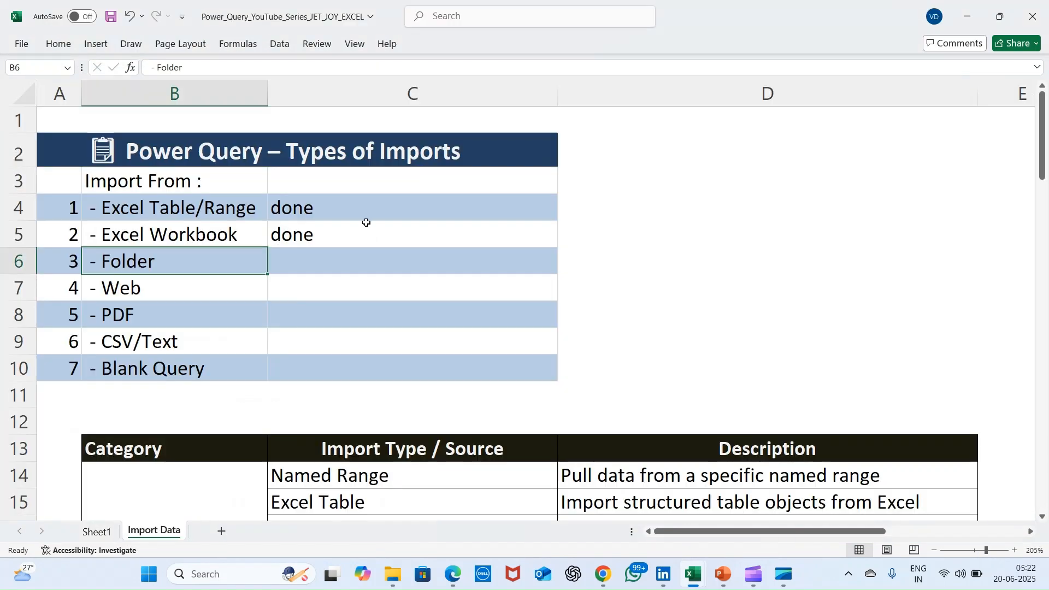
left_click(338, 272)
type("done")
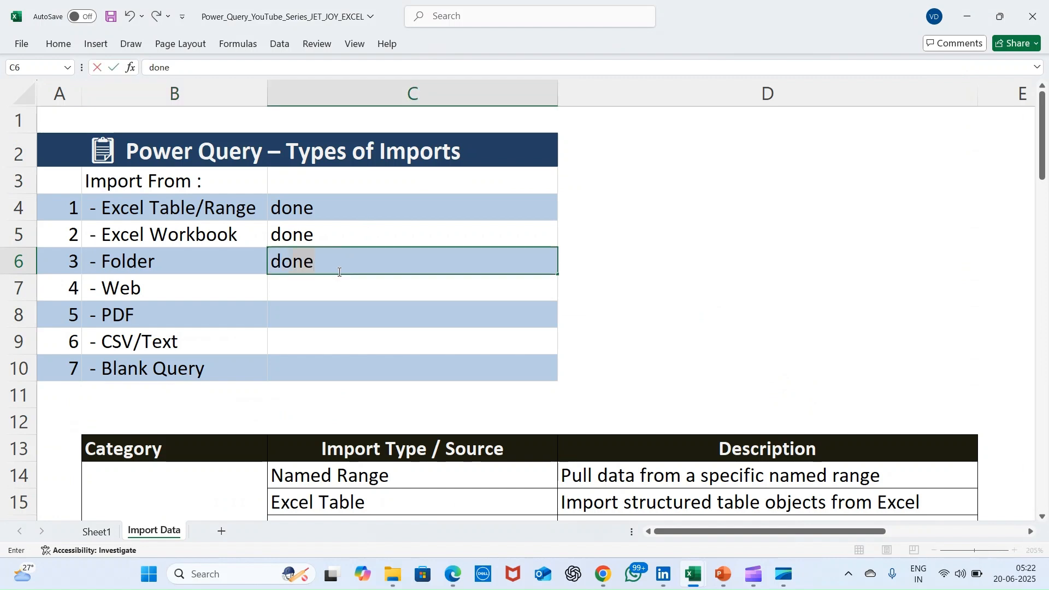
key("Return")
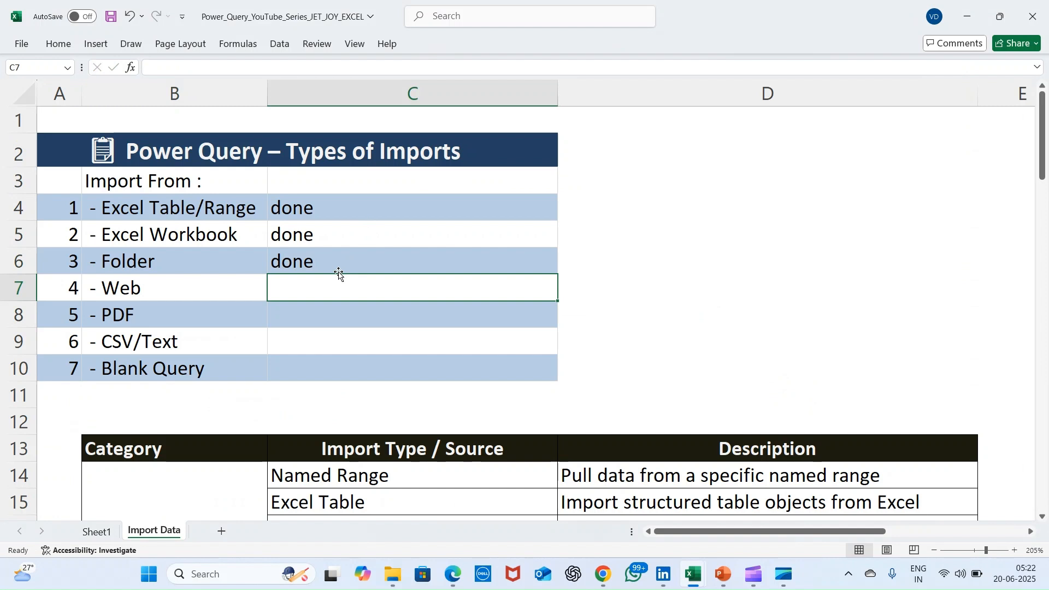
left_click(252, 218)
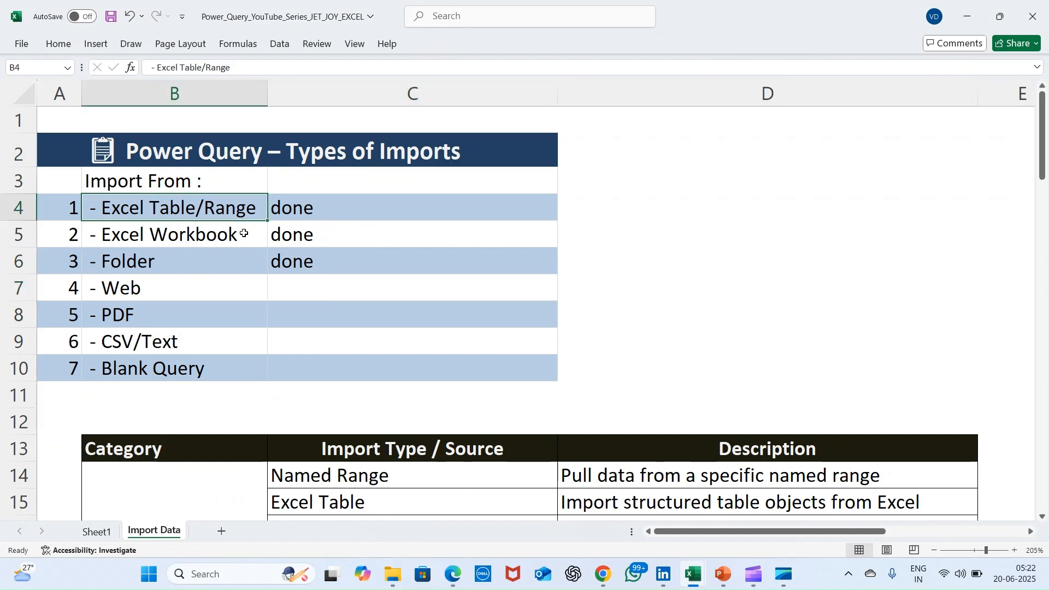
left_click(244, 234)
left_click(250, 259)
left_click(249, 294)
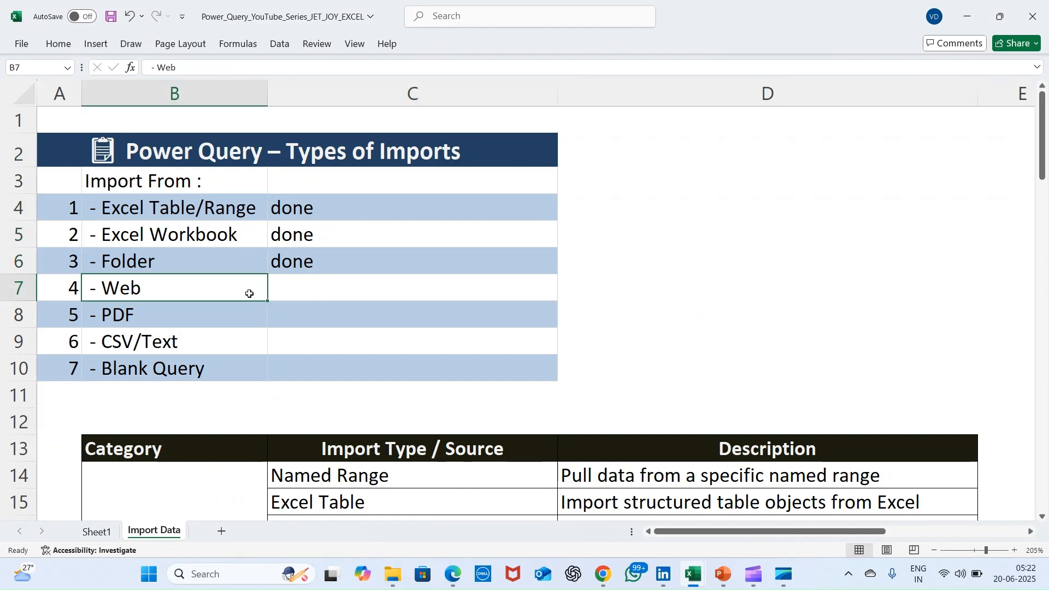
- Open the 04_Web workbook from the 02_Import folder and copy the Wikipedia URL in B4
mouse_move(390, 585)
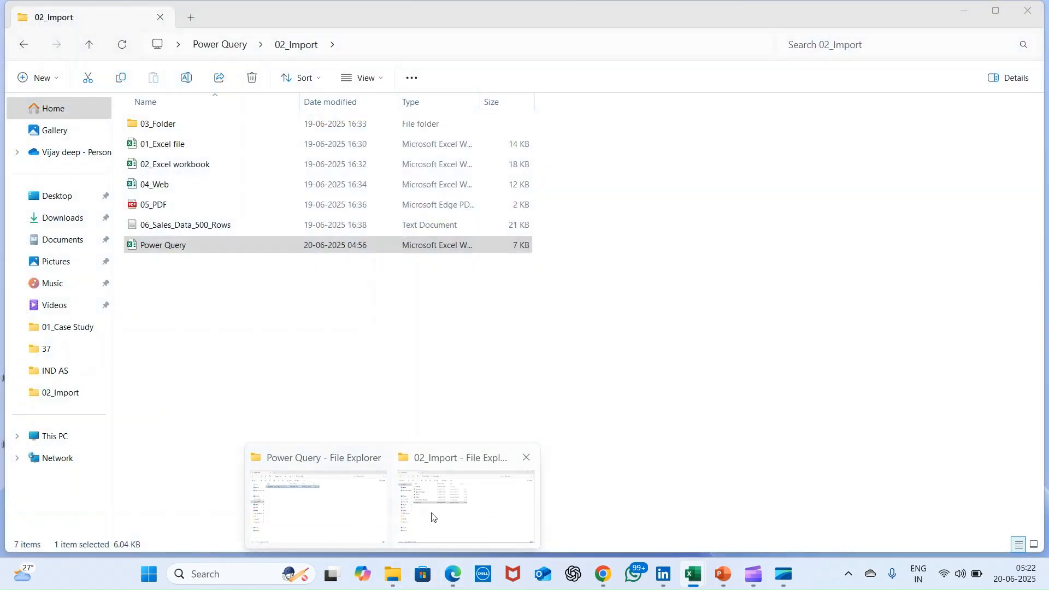
left_click(464, 508)
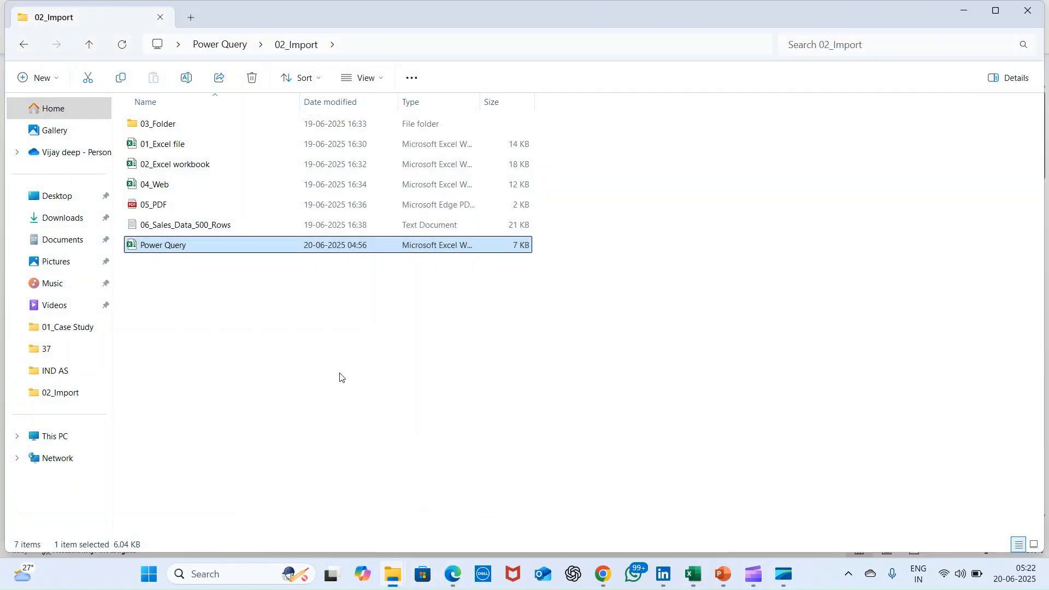
left_click(172, 189)
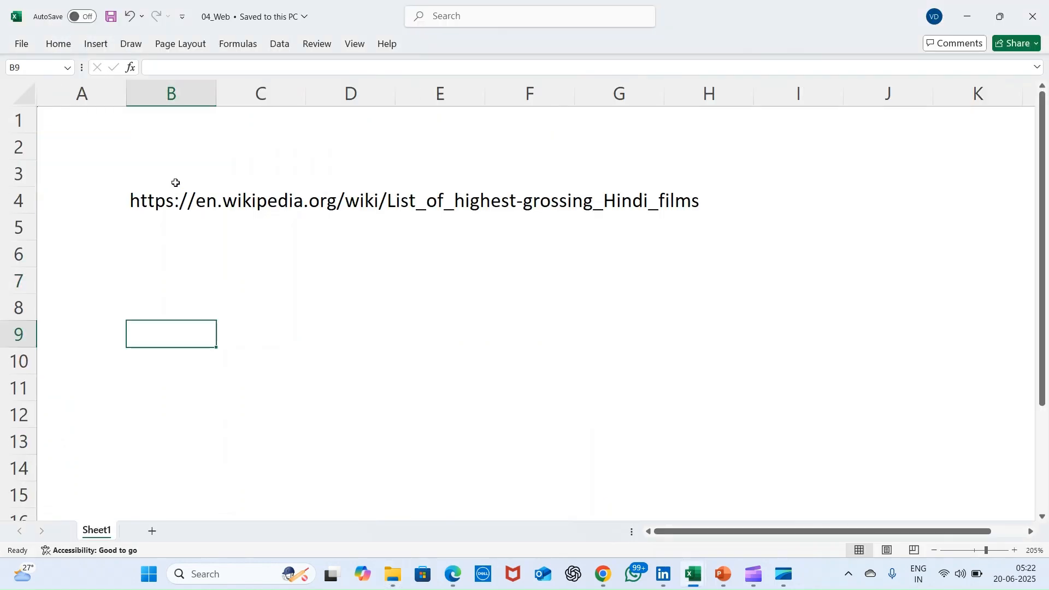
left_click(178, 213)
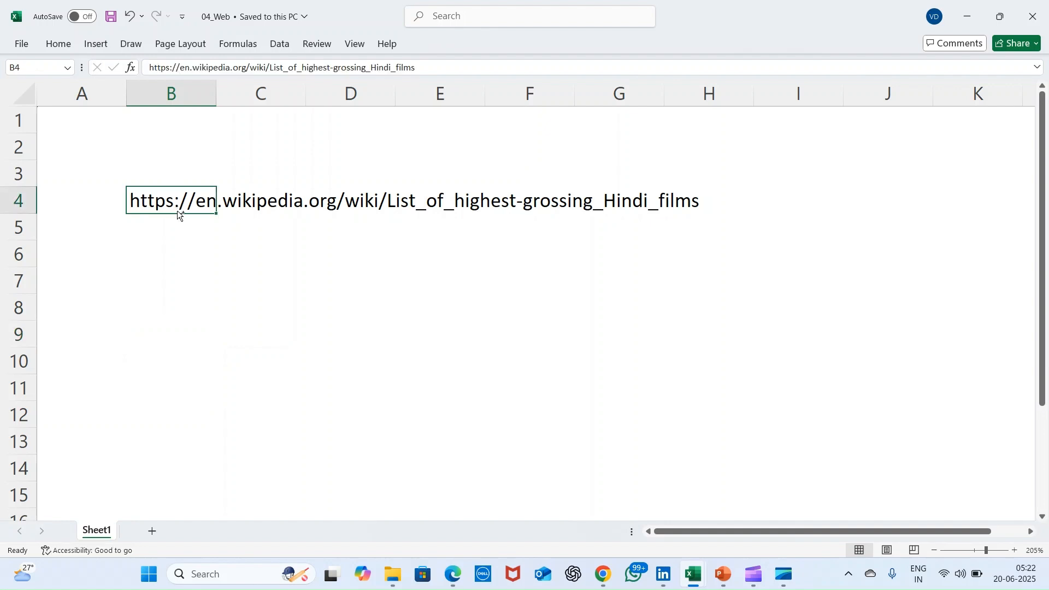
key("ctrl+c")
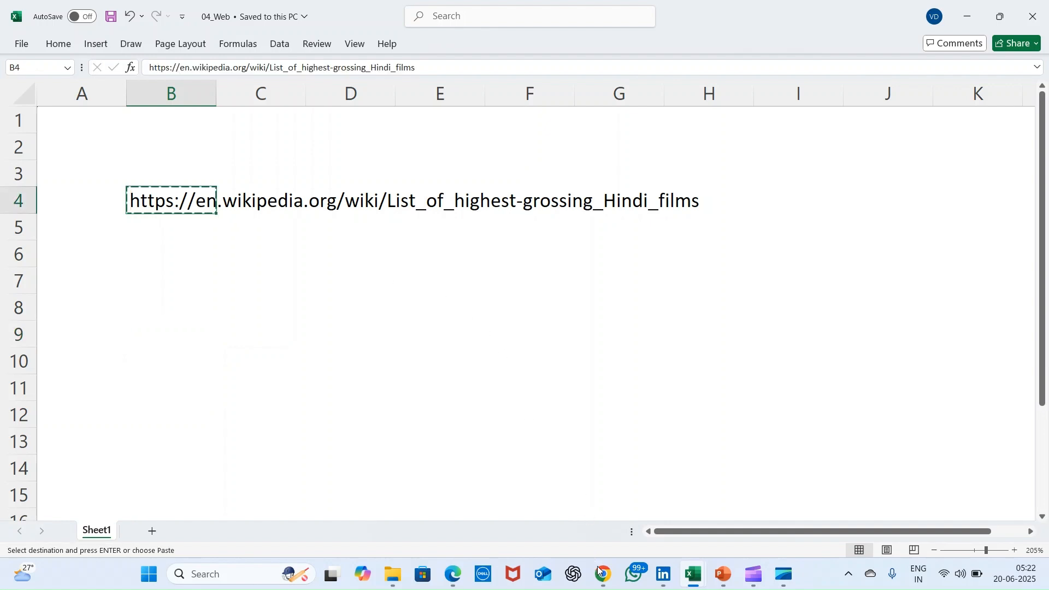
- Switch to Chrome and examine the film ranking tables on the Wikipedia page List of highest-grossing Hindi films
mouse_move(602, 572)
left_click(579, 528)
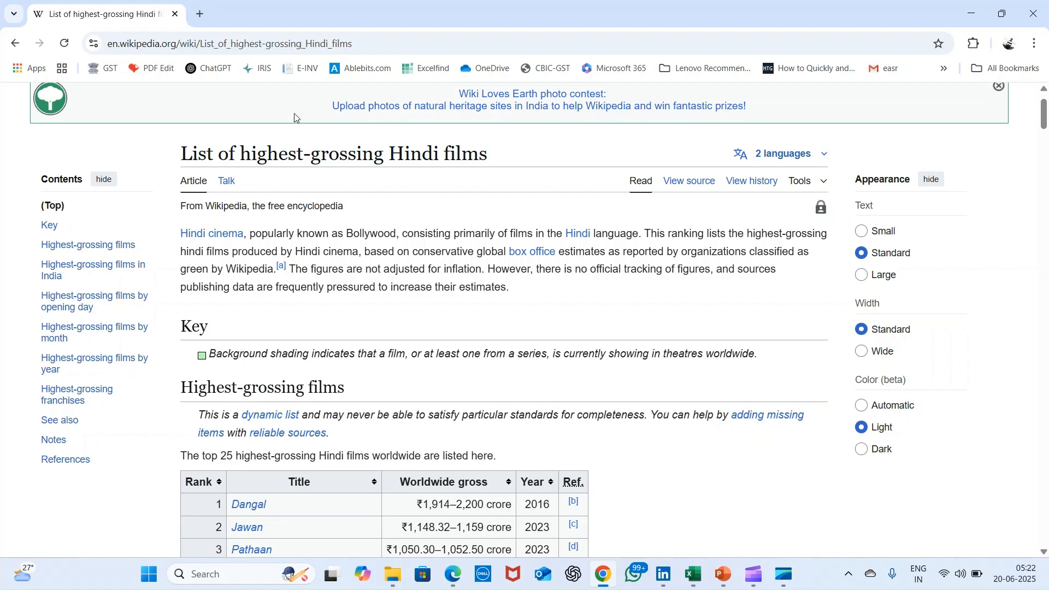
scroll(287, 252, "down", 5)
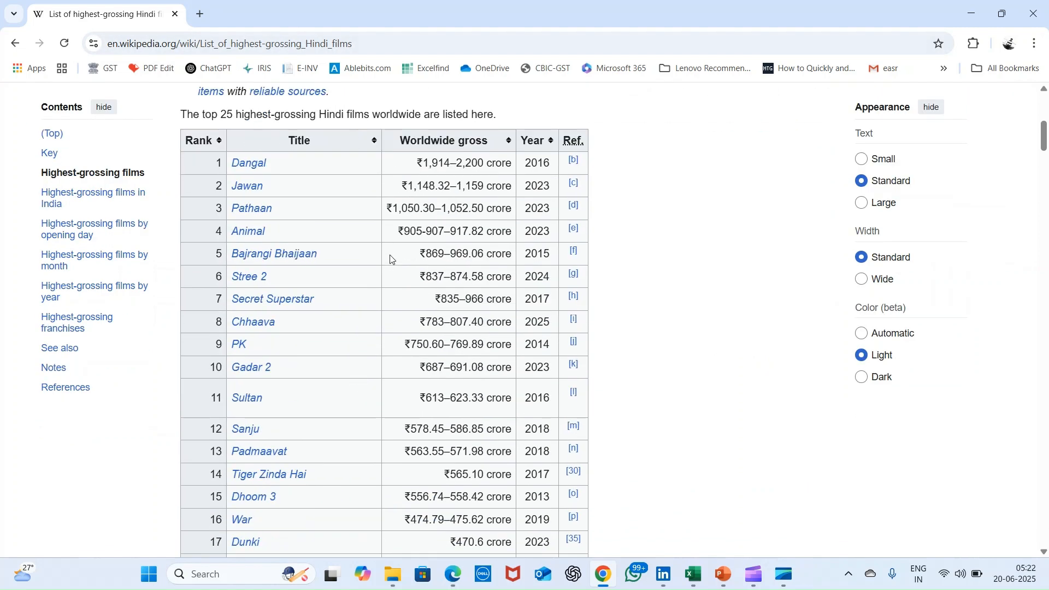
scroll(356, 327, "down", 5)
scroll(357, 326, "down", 5)
scroll(342, 309, "up", 5)
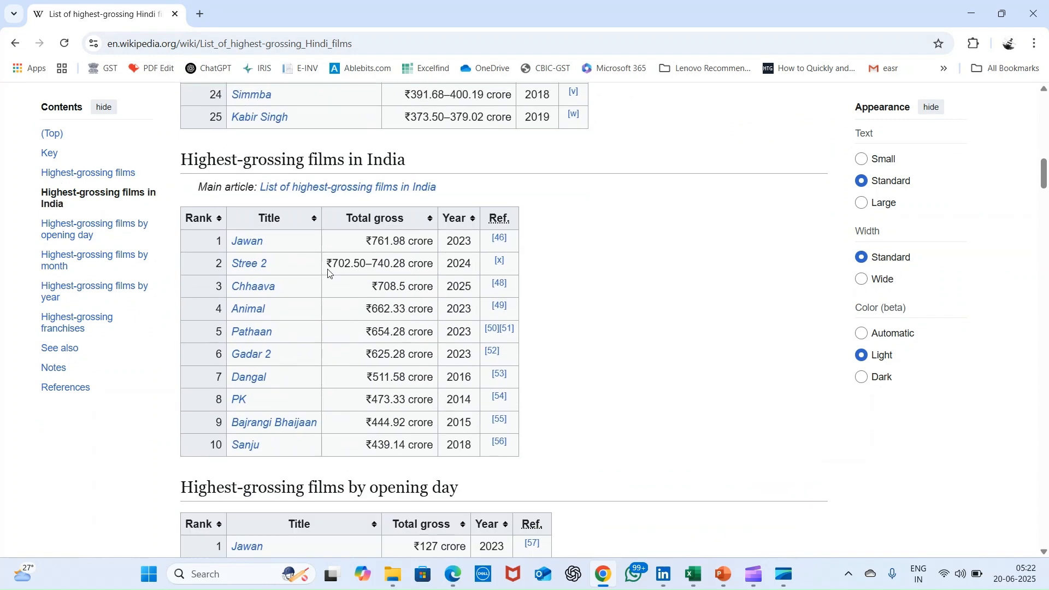
scroll(315, 299, "up", 5)
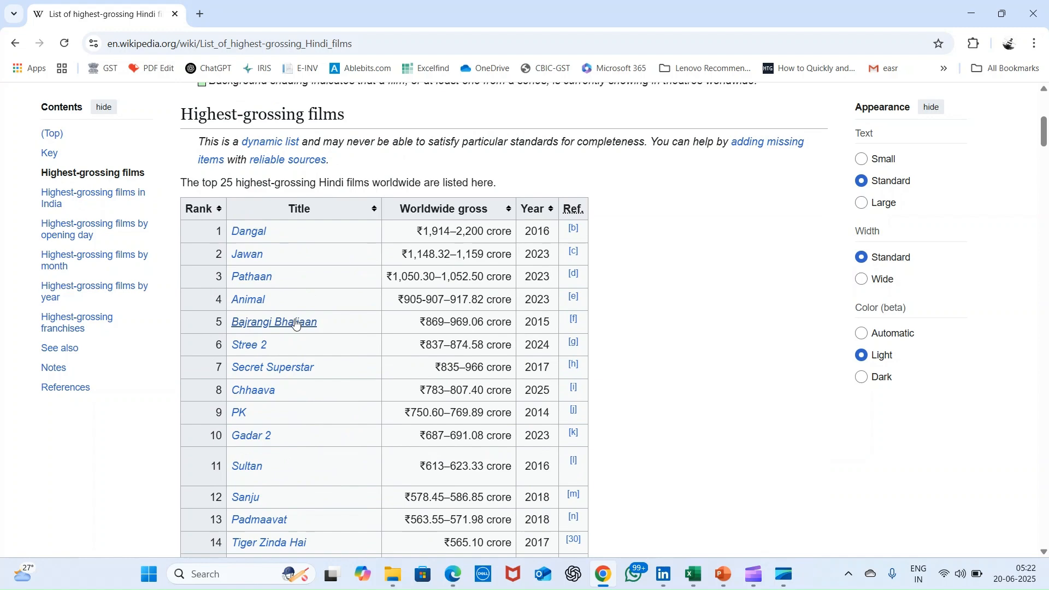
scroll(340, 366, "down", 2)
scroll(327, 350, "up", 3)
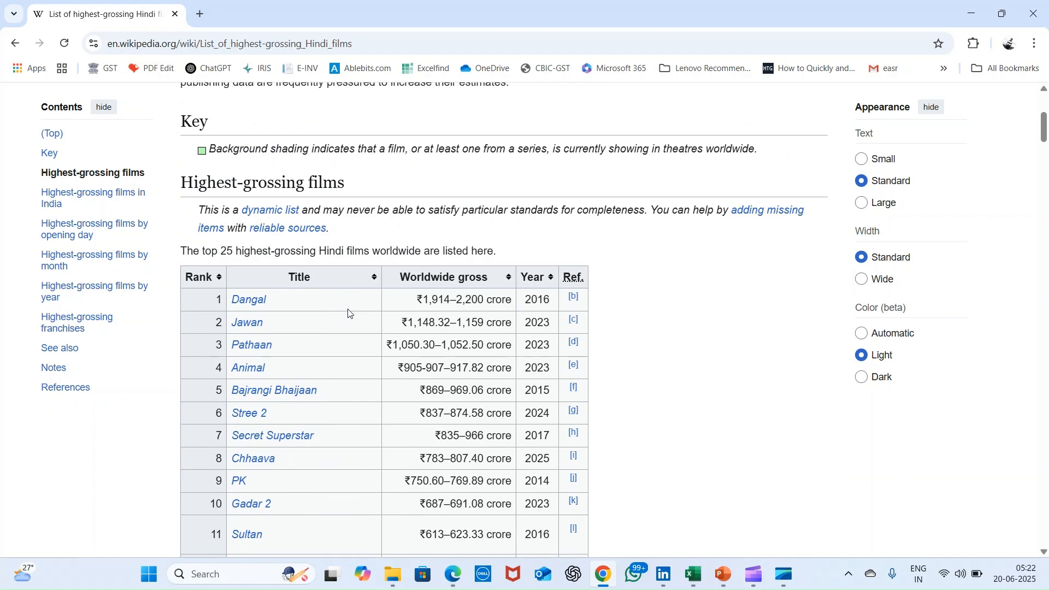
key("alt+Tab")
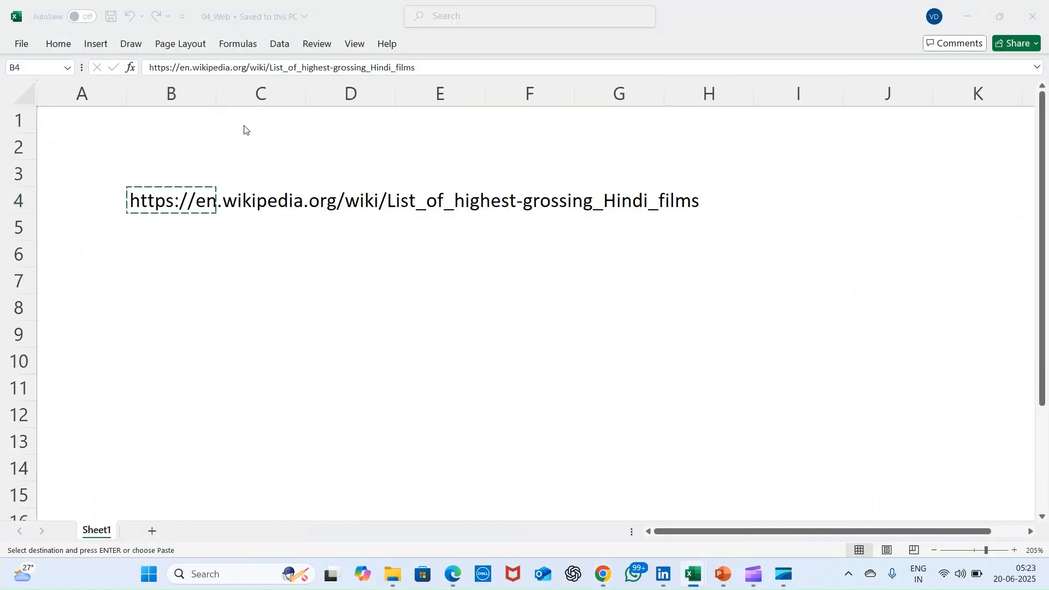
key("alt+Tab")
left_click_drag(354, 44, 61, 30)
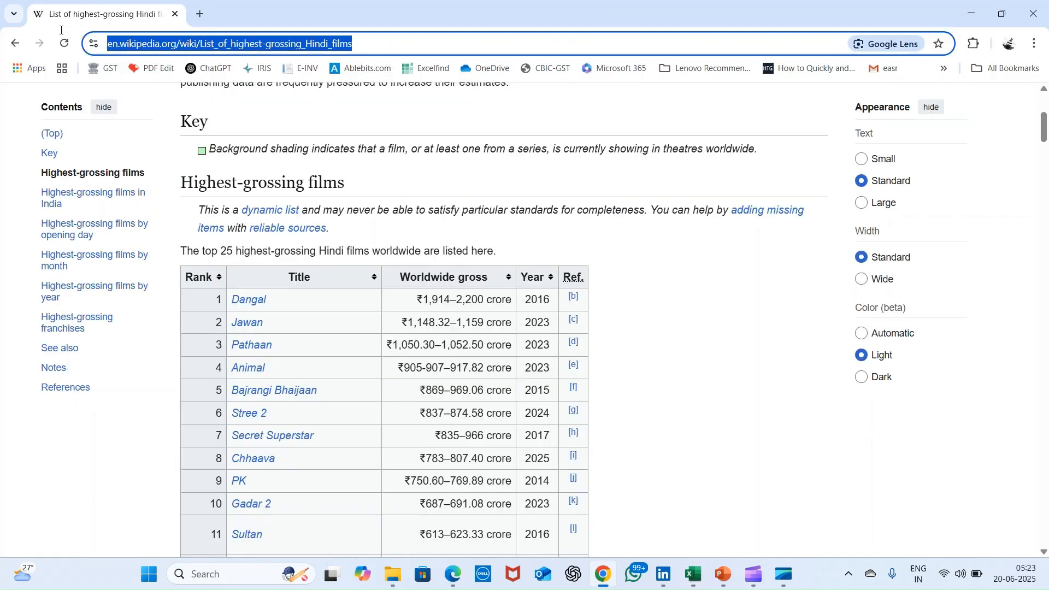
key("alt+Tab")
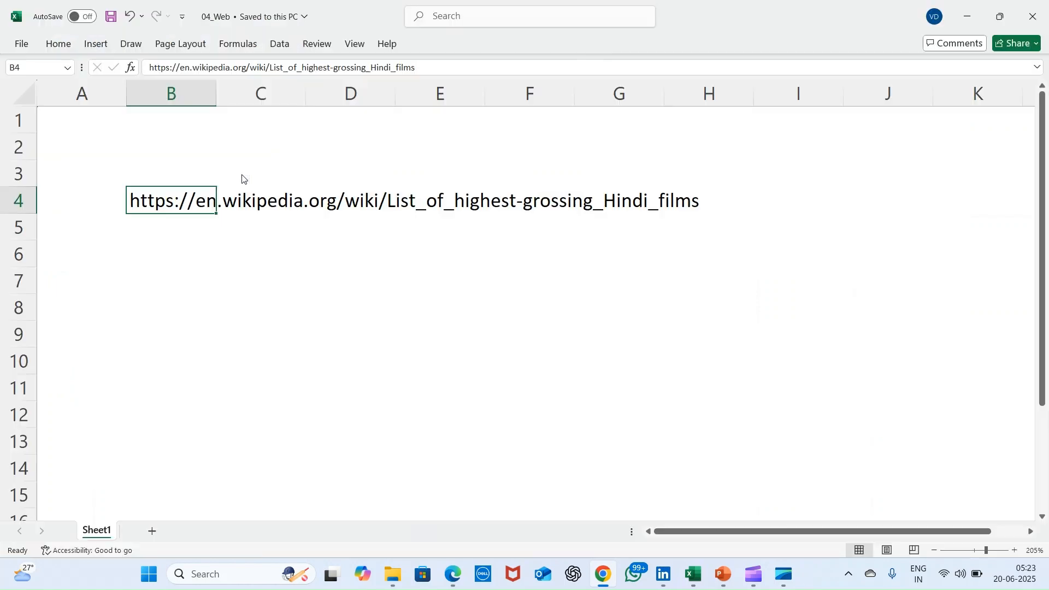
left_click(284, 43)
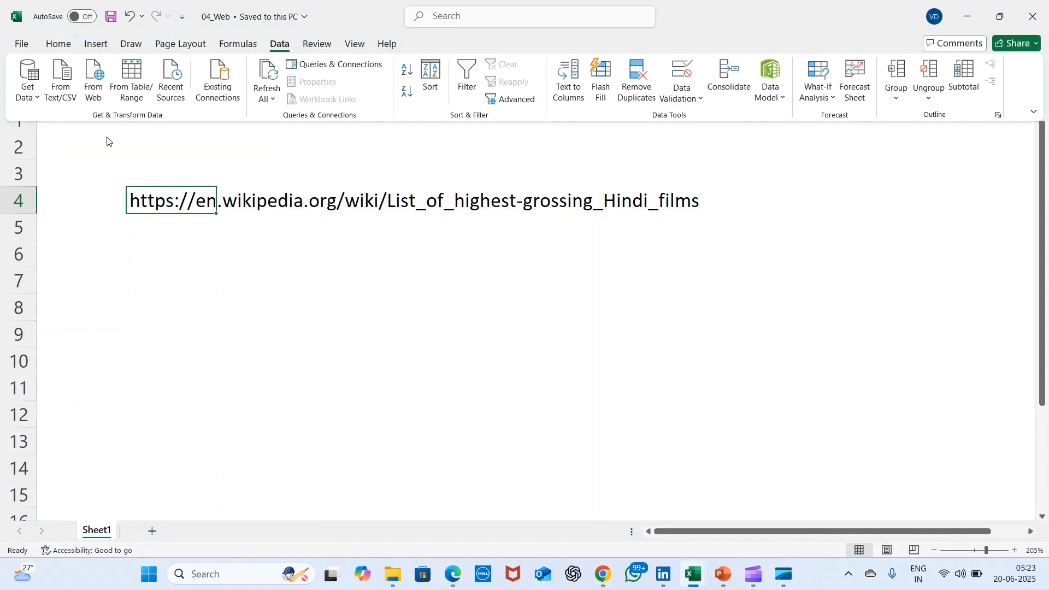
left_click(92, 97)
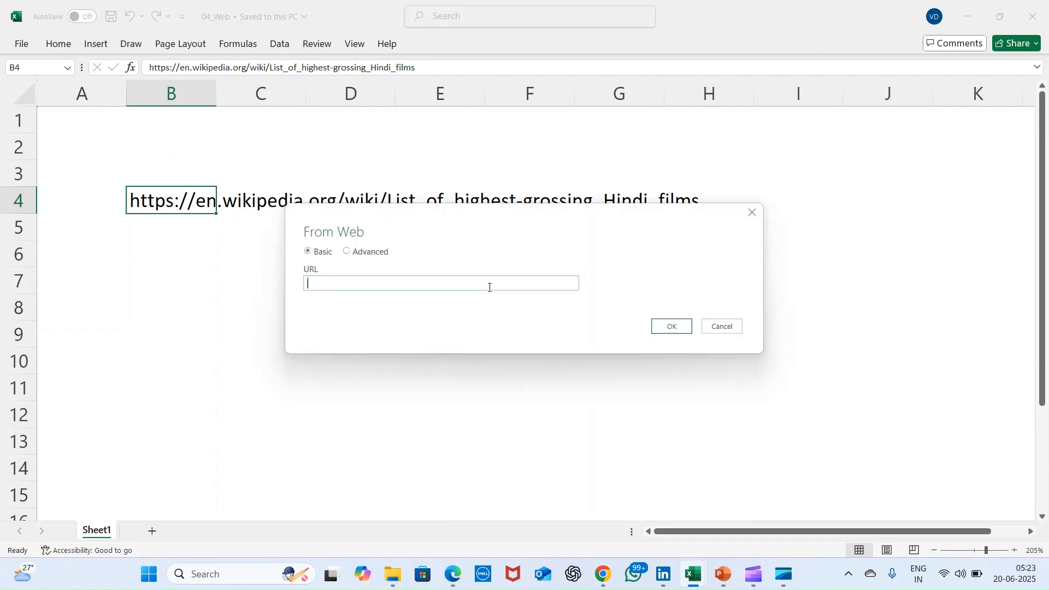
left_click(322, 285)
key("ctrl+v")
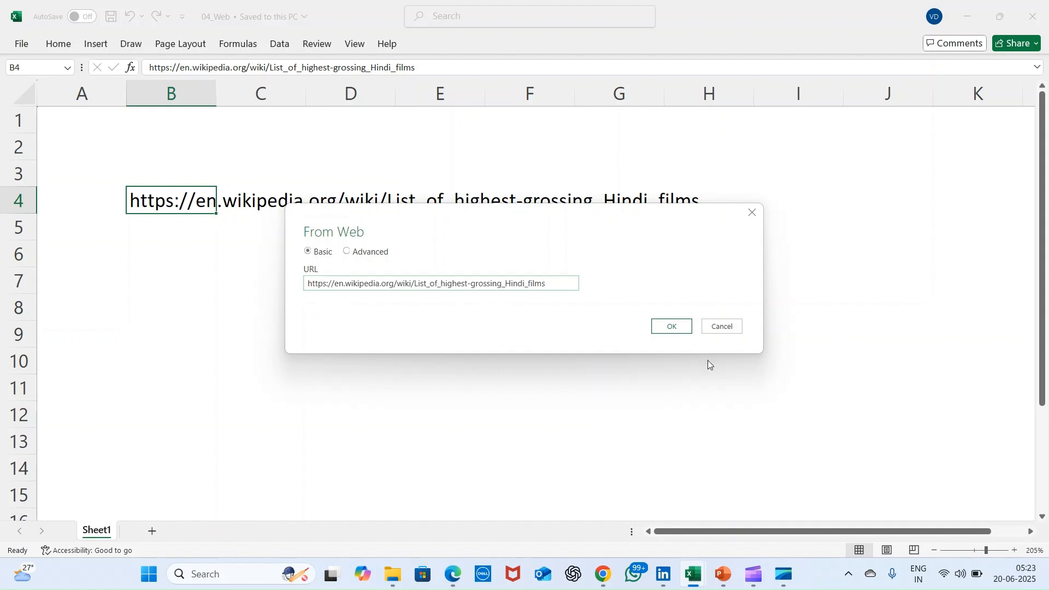
left_click(665, 333)
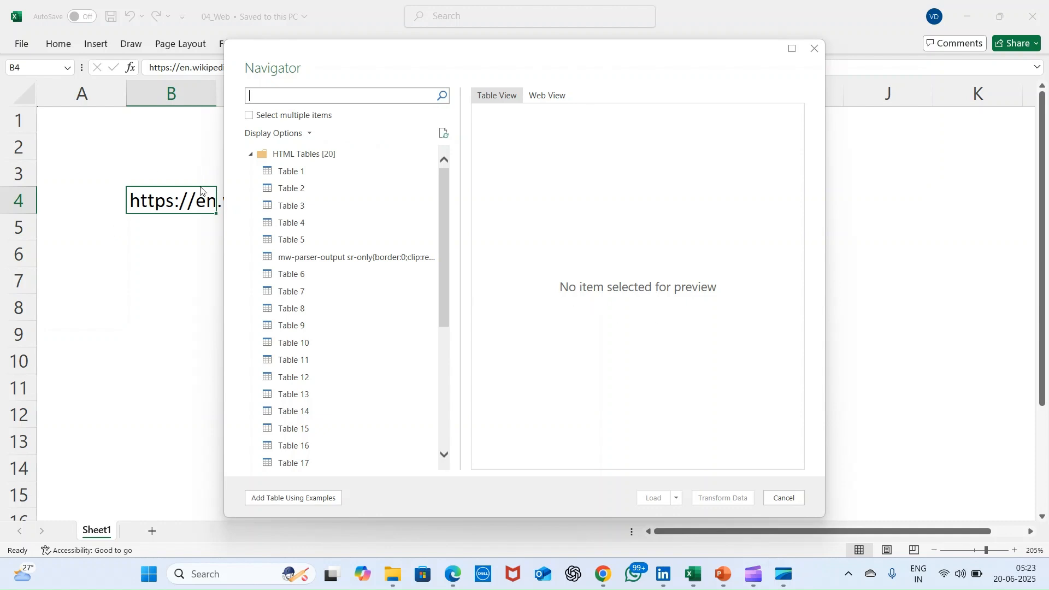
- Preview Table 1 and Table 2 among the page's HTML tables, and open Table 1 in the Power Query Editor for transformation
scroll(332, 342, "down", 5)
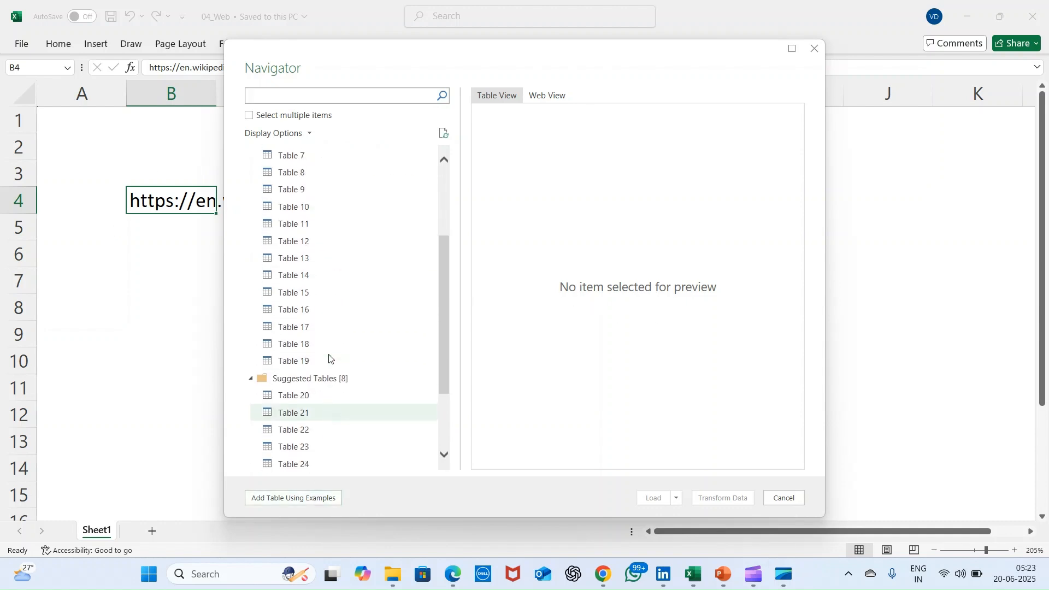
scroll(328, 358, "up", 5)
left_click(288, 172)
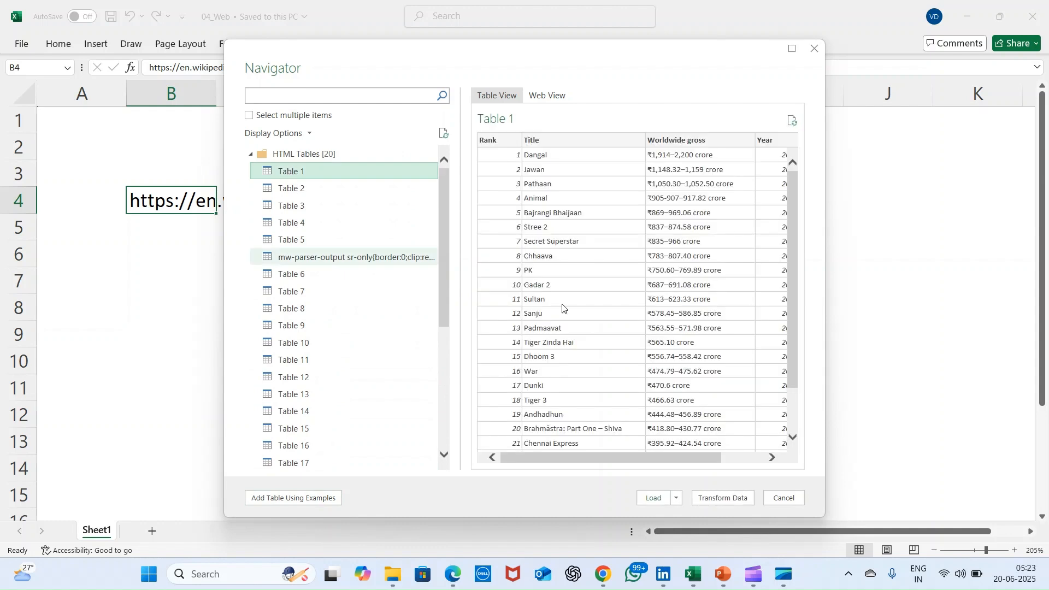
scroll(662, 252, "down", 1)
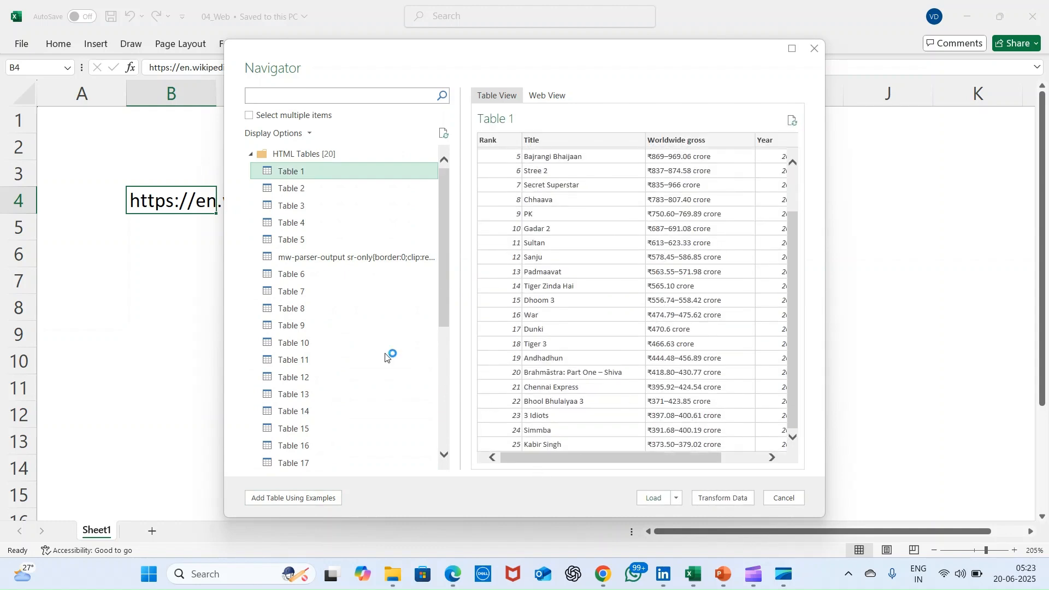
left_click(301, 188)
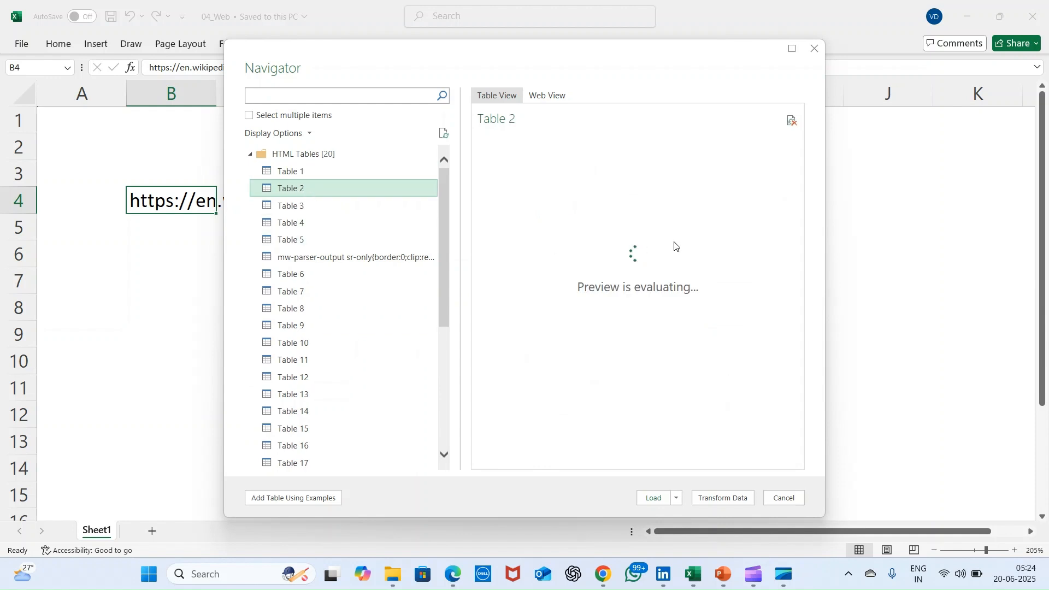
left_click(293, 173)
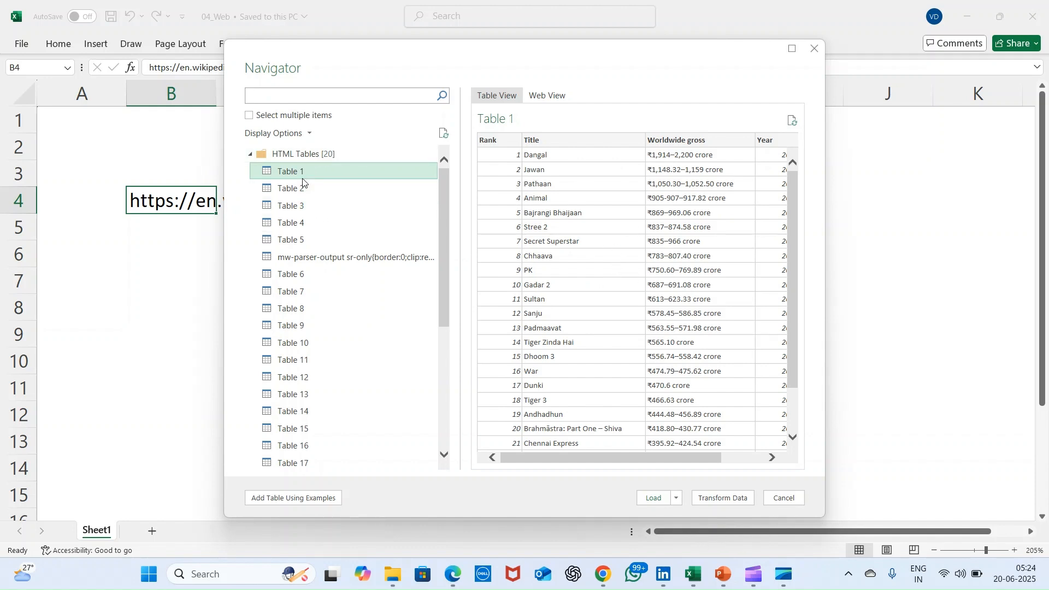
left_click(727, 499)
left_click(603, 574)
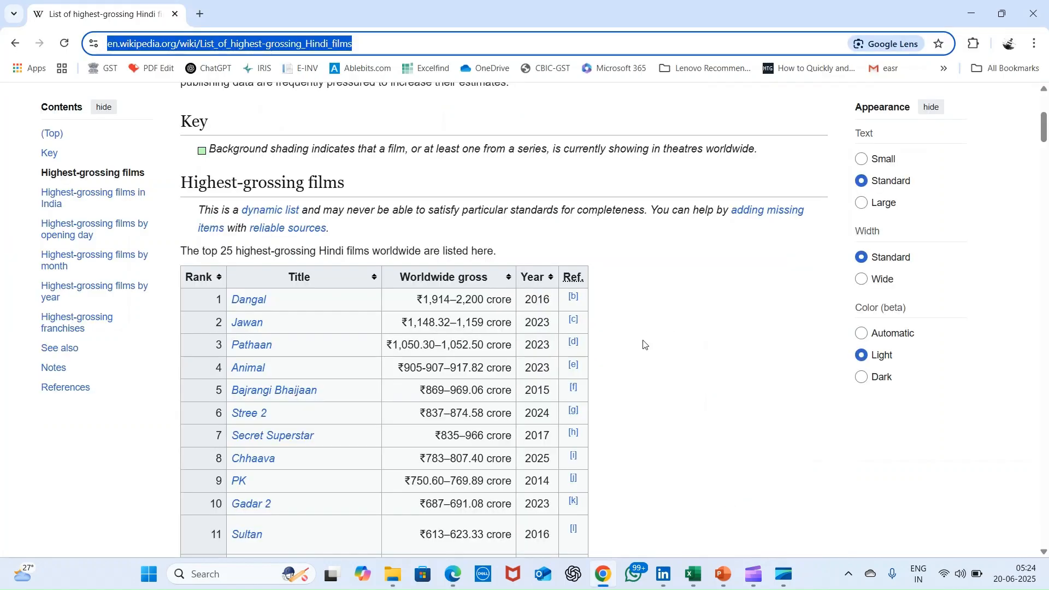
left_click(694, 574)
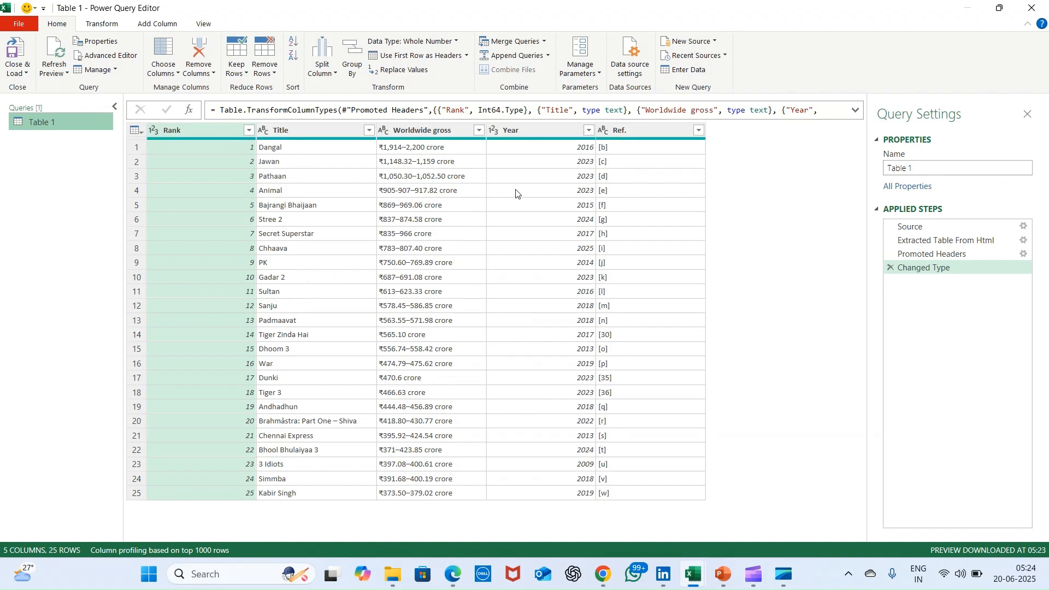
- Sort the film table by Year in descending order and load the query to a new worksheet
left_click(590, 132)
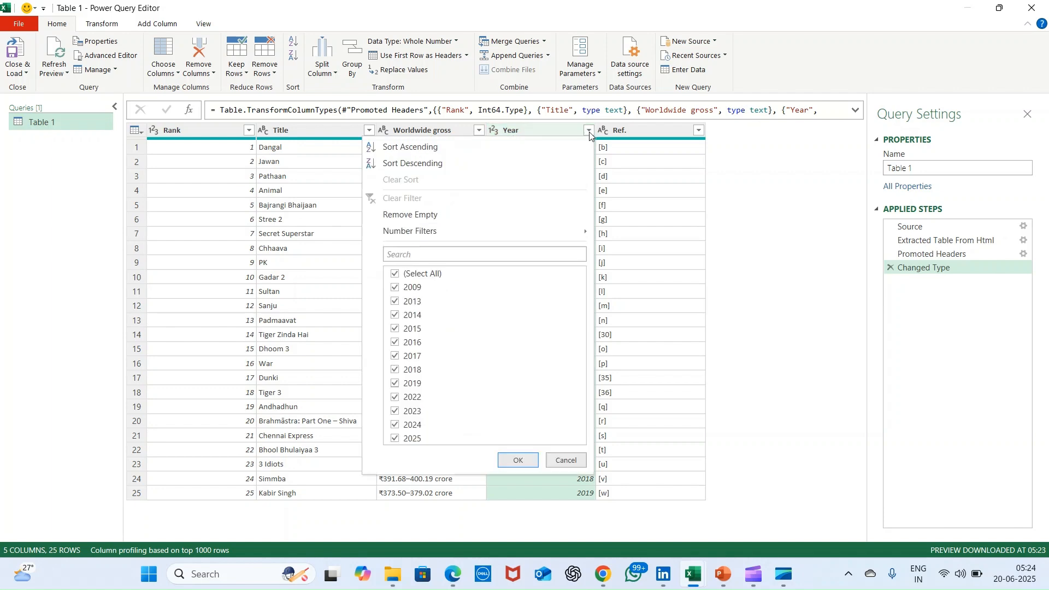
left_click(425, 164)
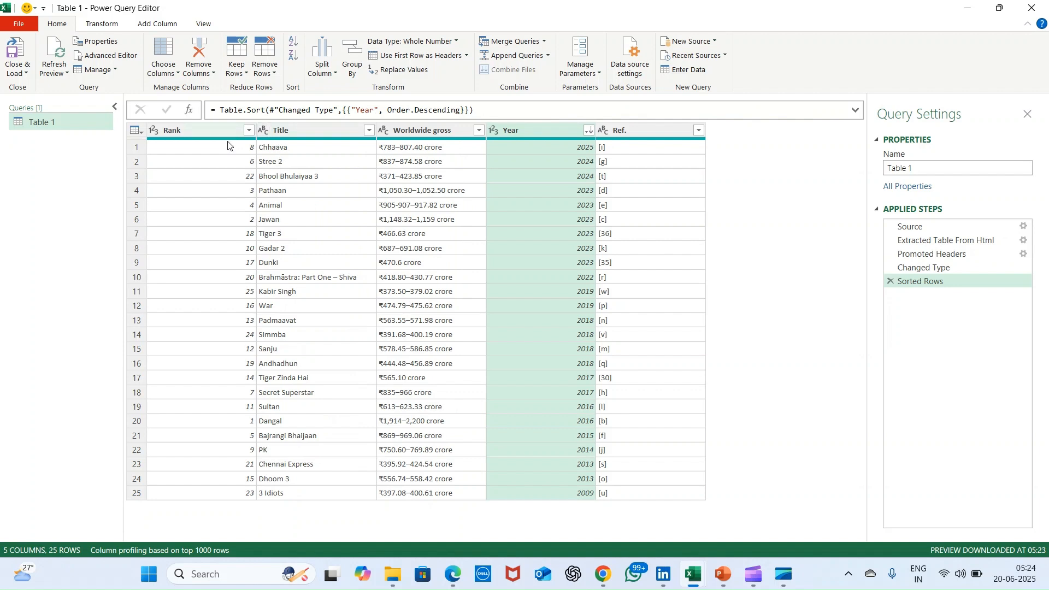
left_click(13, 74)
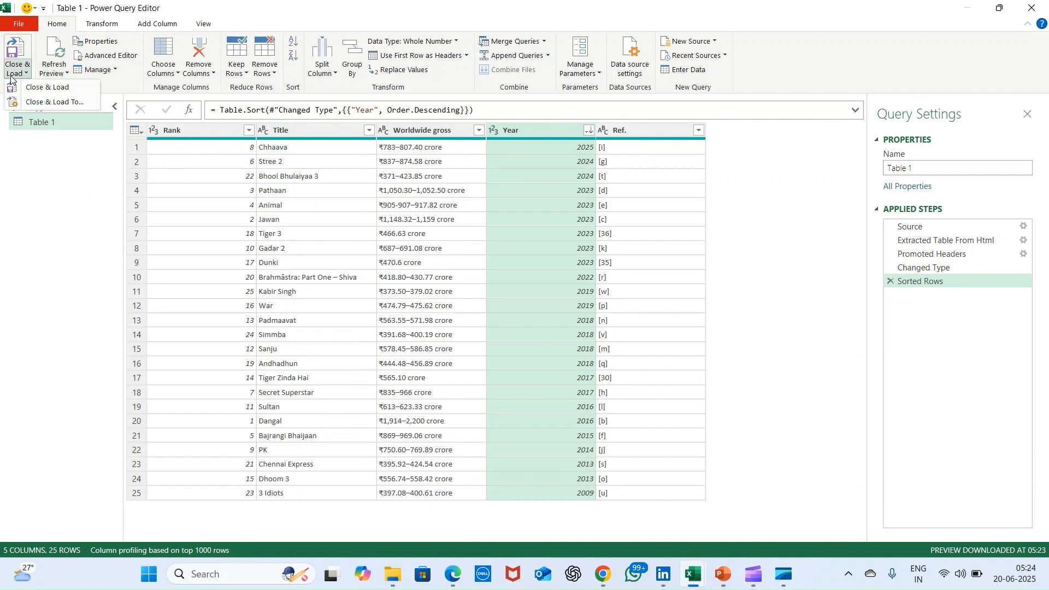
left_click(45, 90)
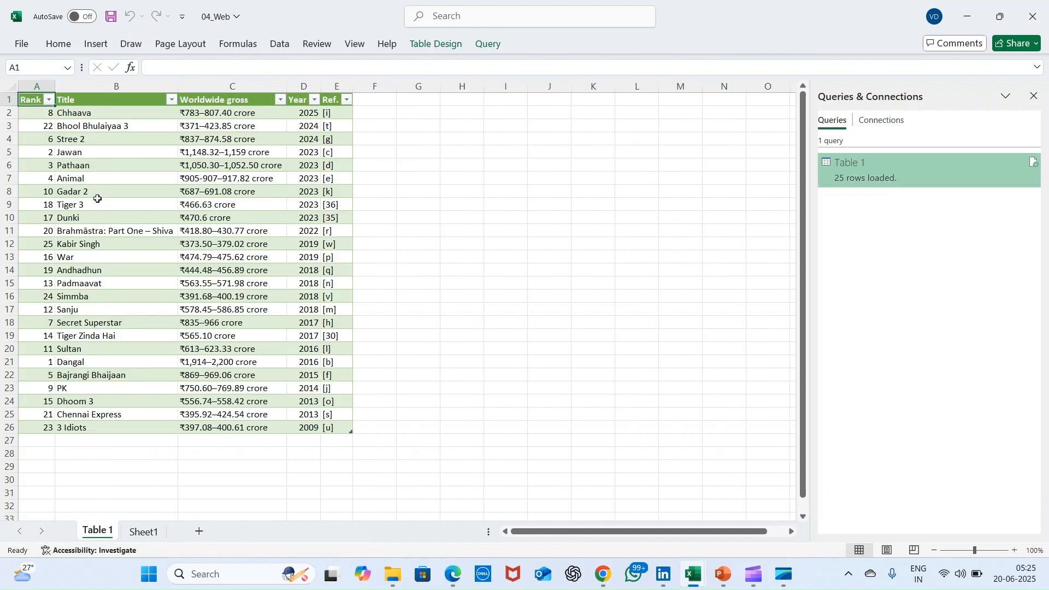
- View the refresh options for the loaded film table, and close the 04_Web workbook without saving
left_click(280, 44)
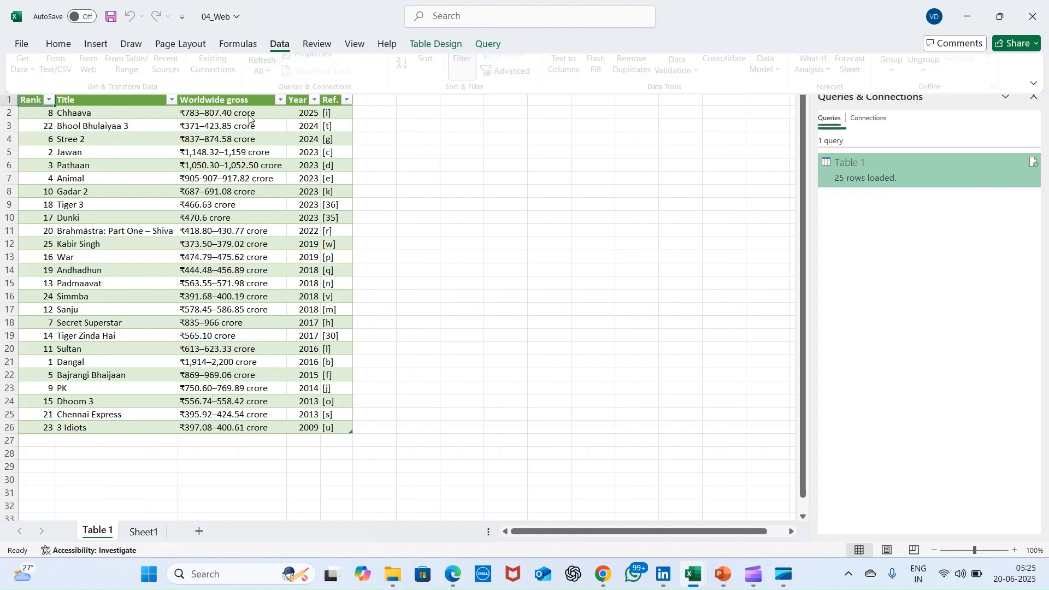
left_click(267, 98)
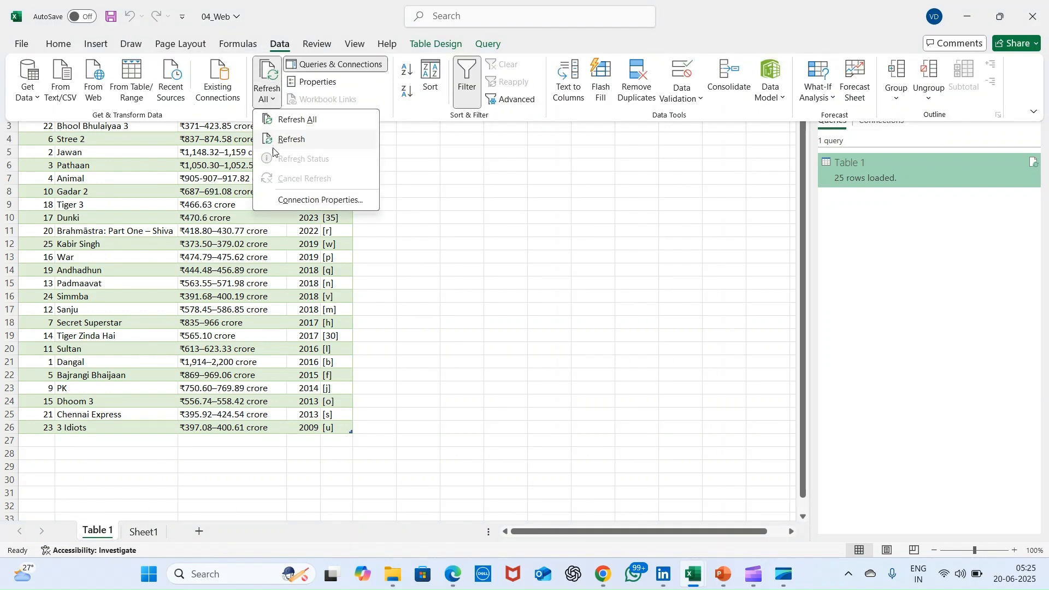
key("Escape")
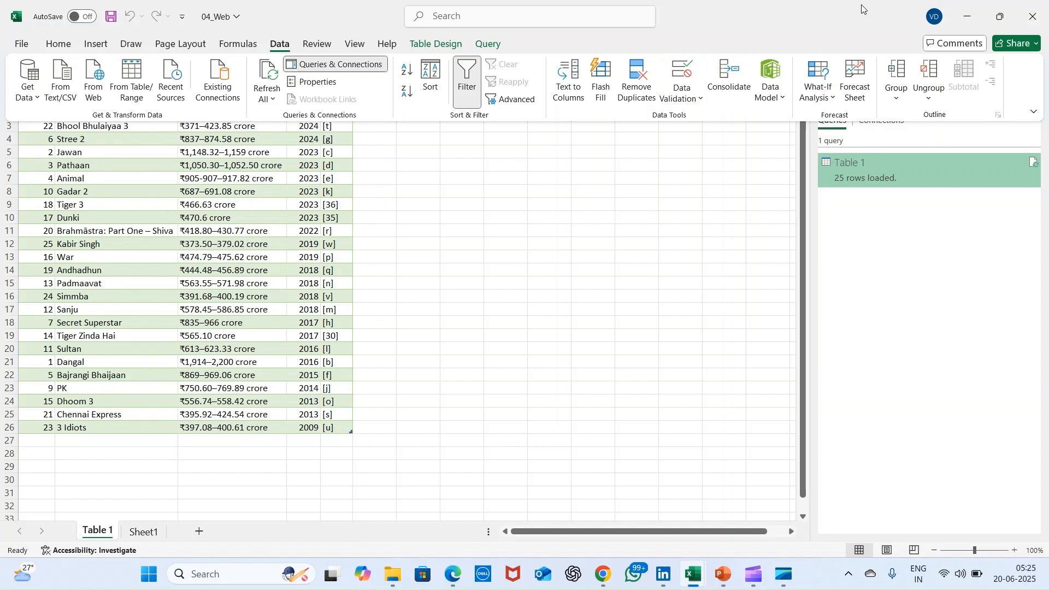
left_click(1039, 20)
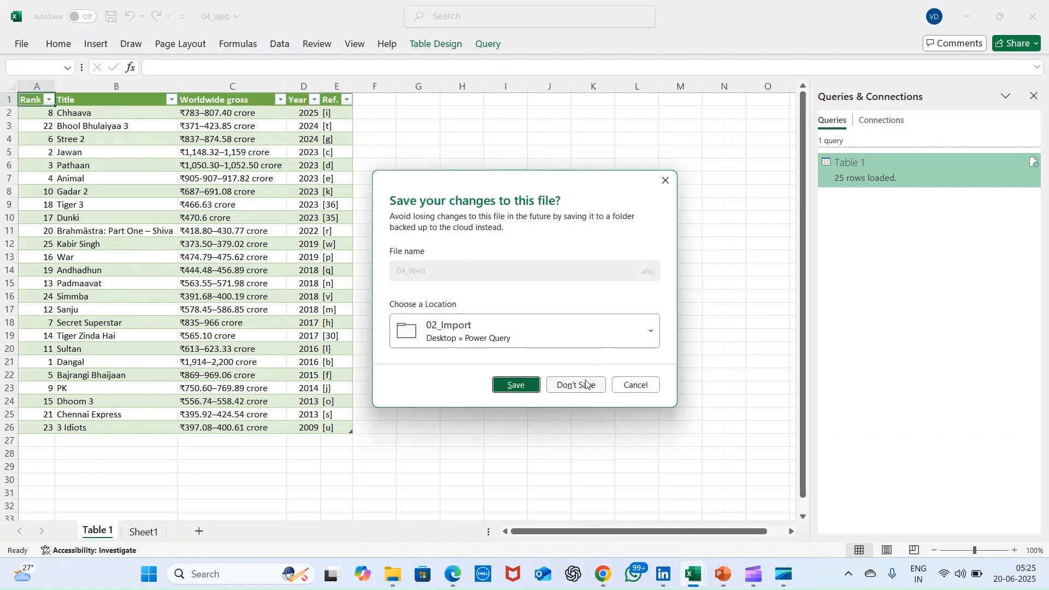
left_click(585, 386)
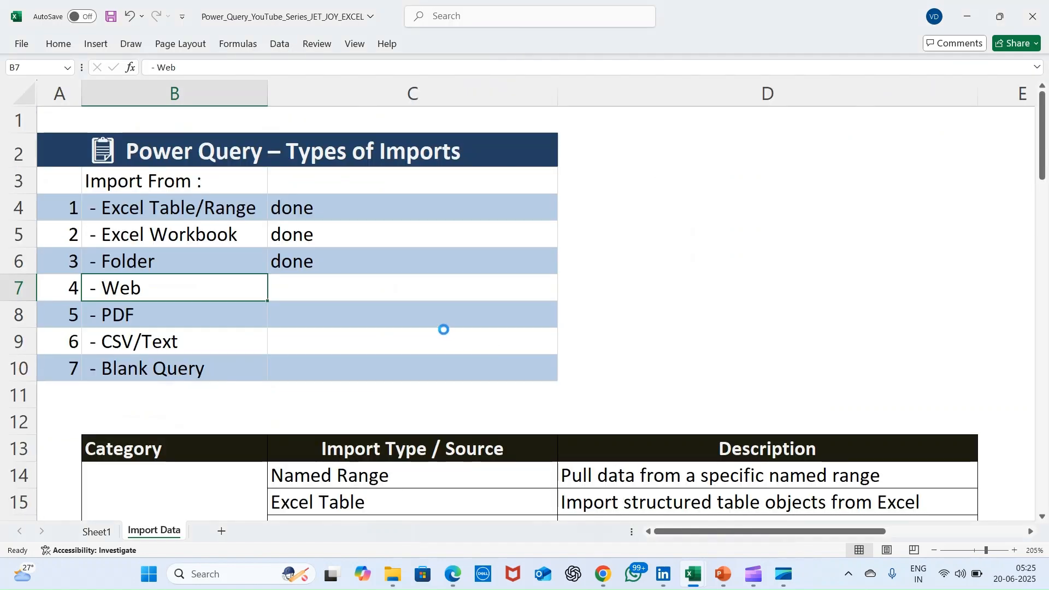
- Enter "done" in C7 beside Web in the list of import types
left_click(333, 289)
type("f")
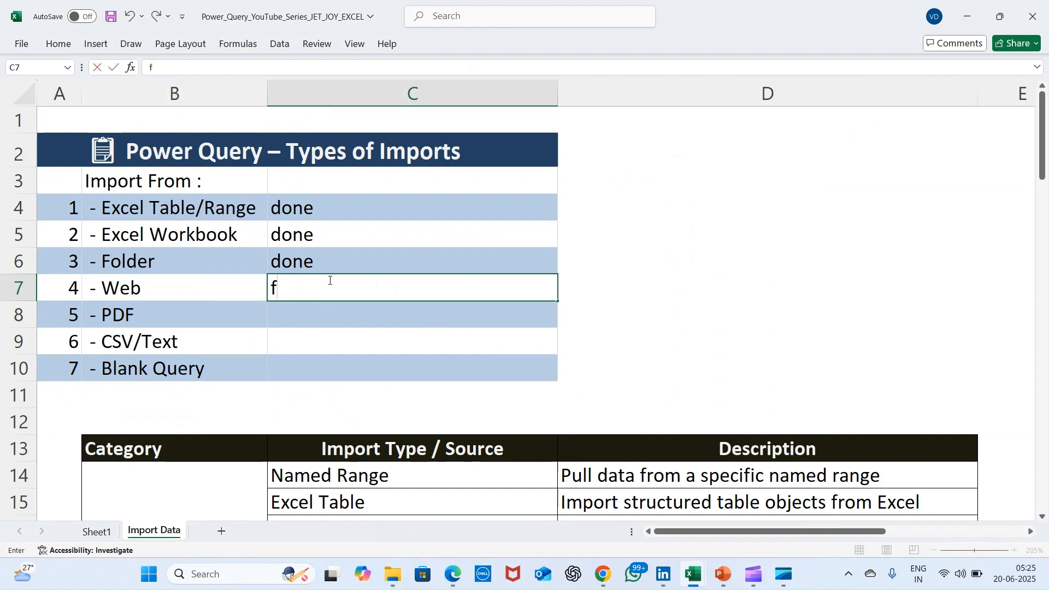
key("BackSpace")
type("done")
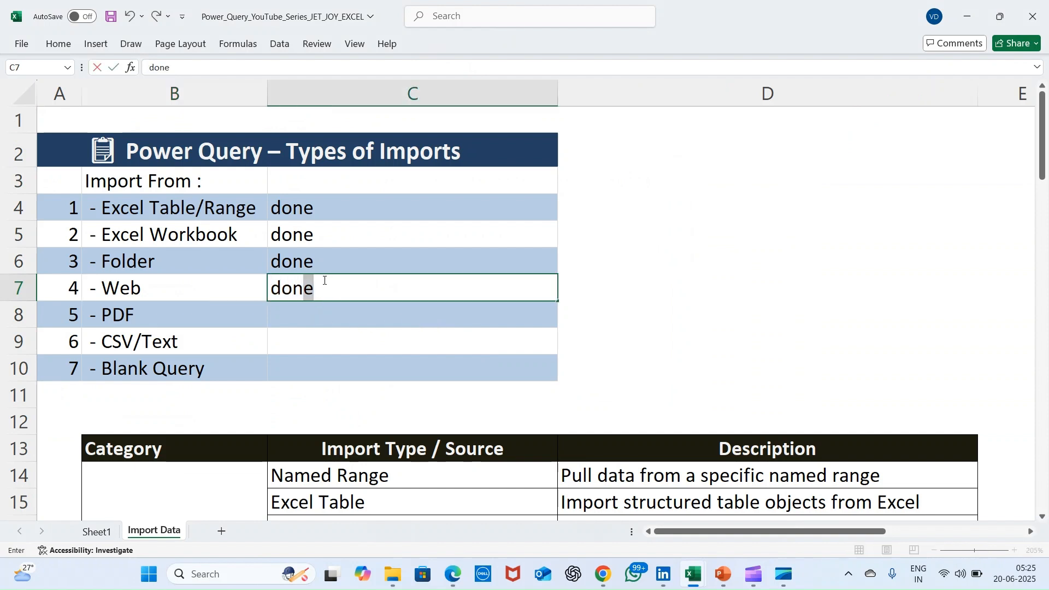
key("Return")
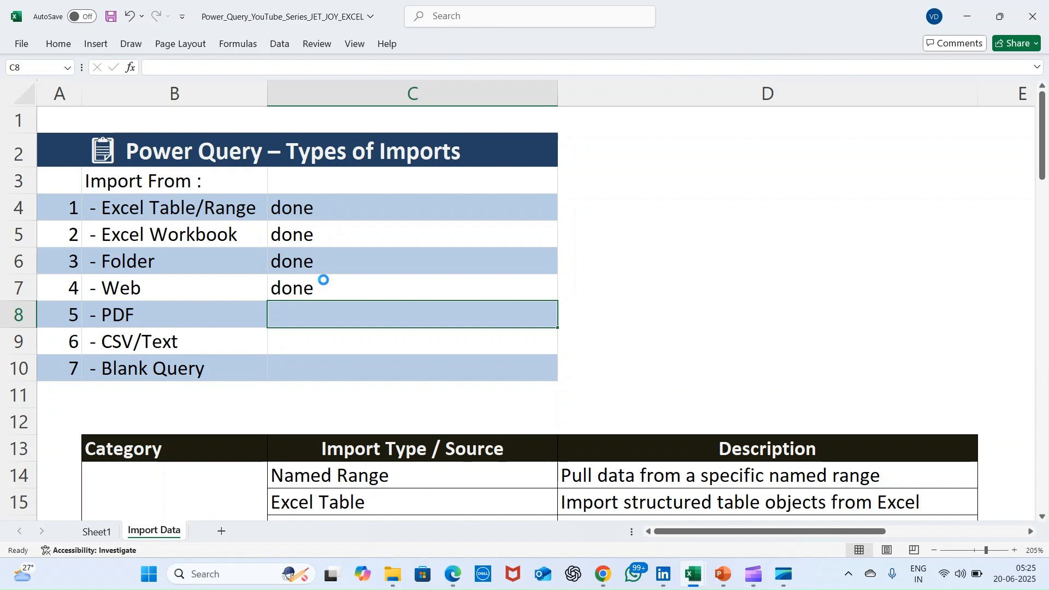
- Create a new blank workbook and open the 05_PDF file from the 02_Import folder
key("ctrl+n")
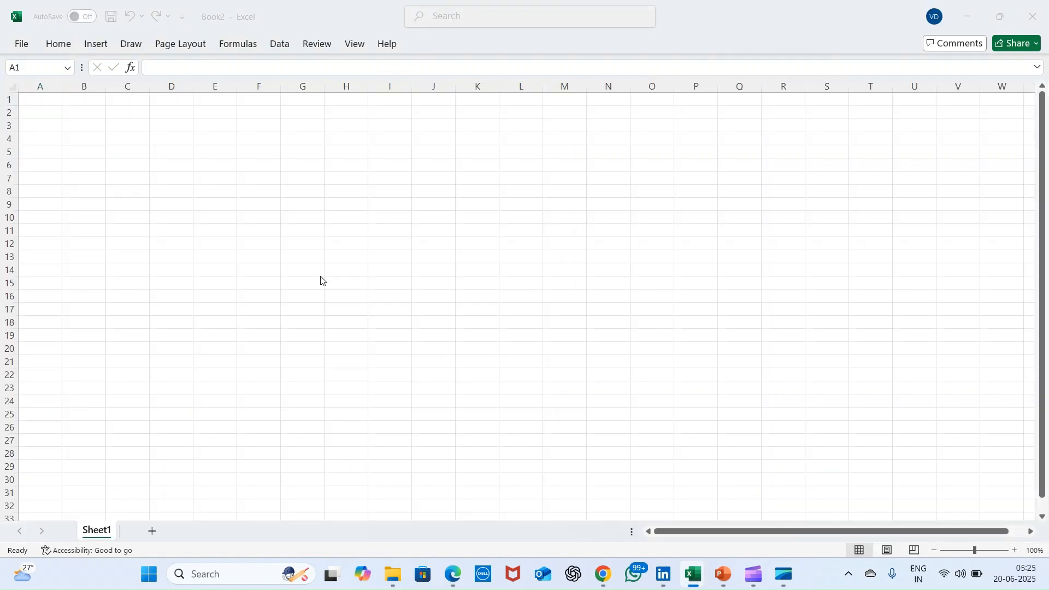
key("alt+Tab")
key("alt+Tab")
key("alt+Tab")
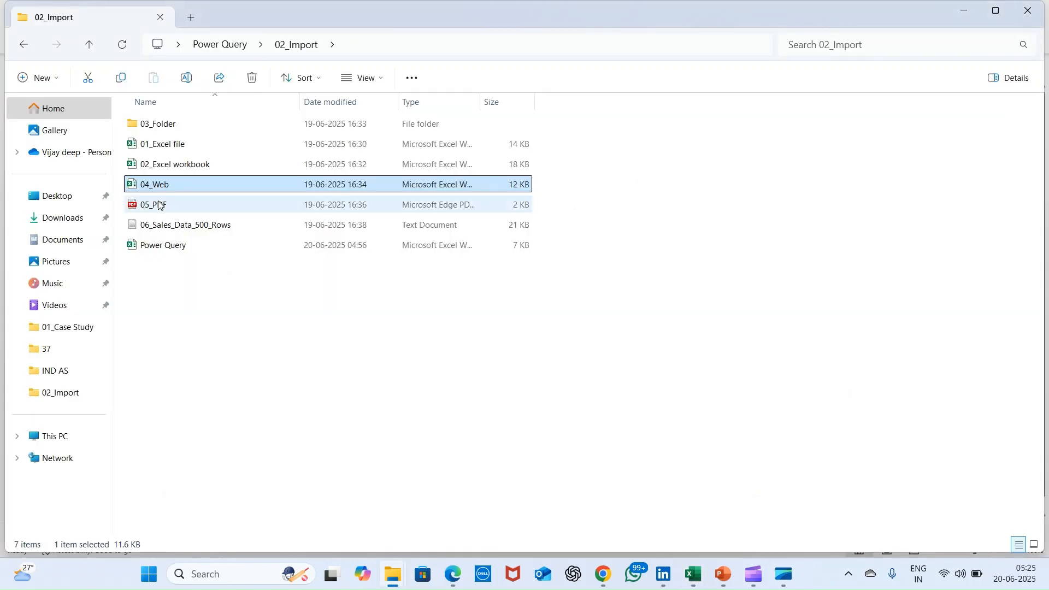
double_click(157, 204)
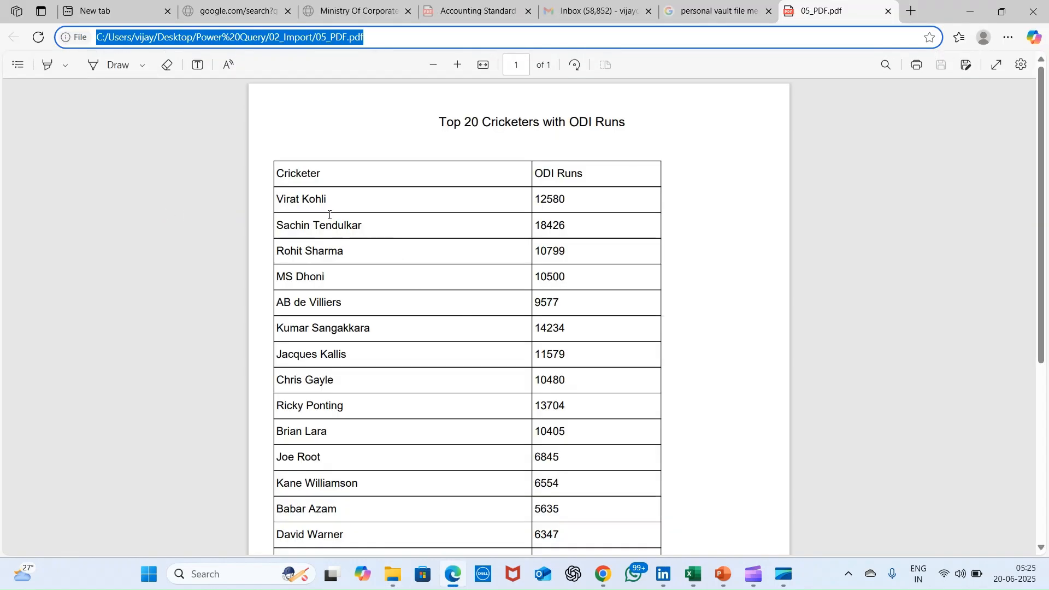
- Examine the Top 20 Cricketers with ODI Runs table in the PDF, selecting the run value in the MS Dhoni row
scroll(399, 274, "down", 5)
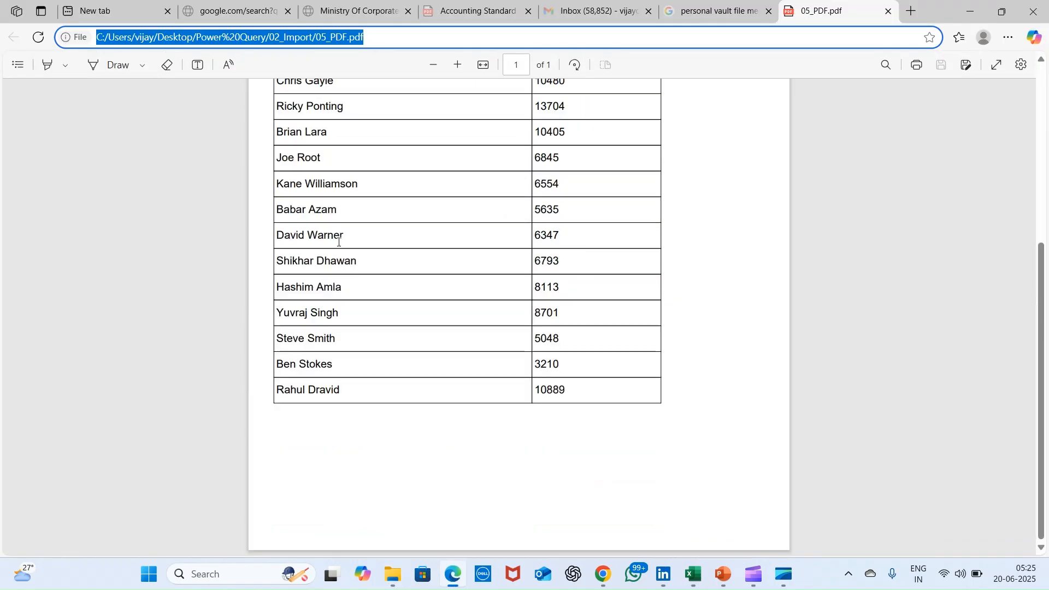
left_click(408, 253)
scroll(563, 282, "up", 5)
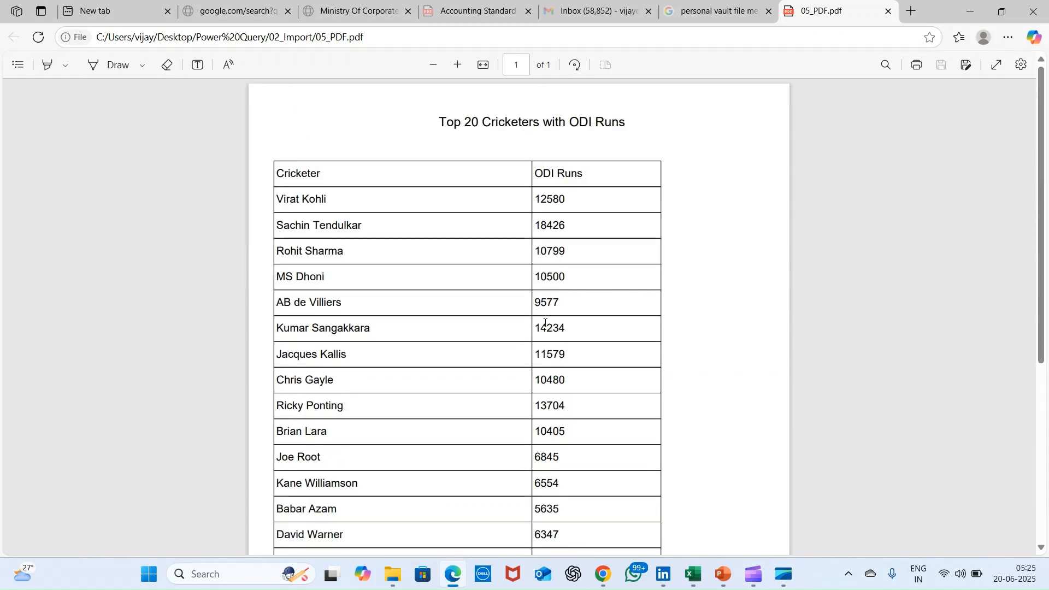
scroll(563, 282, "down", 1)
scroll(555, 266, "up", 2)
left_click_drag(569, 276, 520, 281)
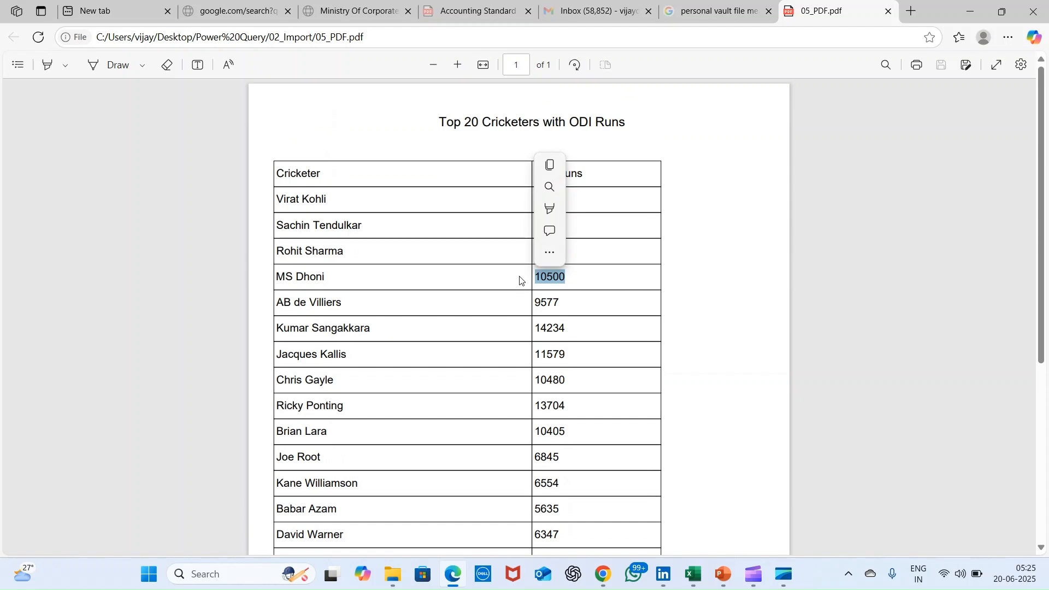
- Switch to the blank Excel workbook, import the 05_PDF file from the 02_Import folder, and load Table001 (Page 1)
key("alt+Tab")
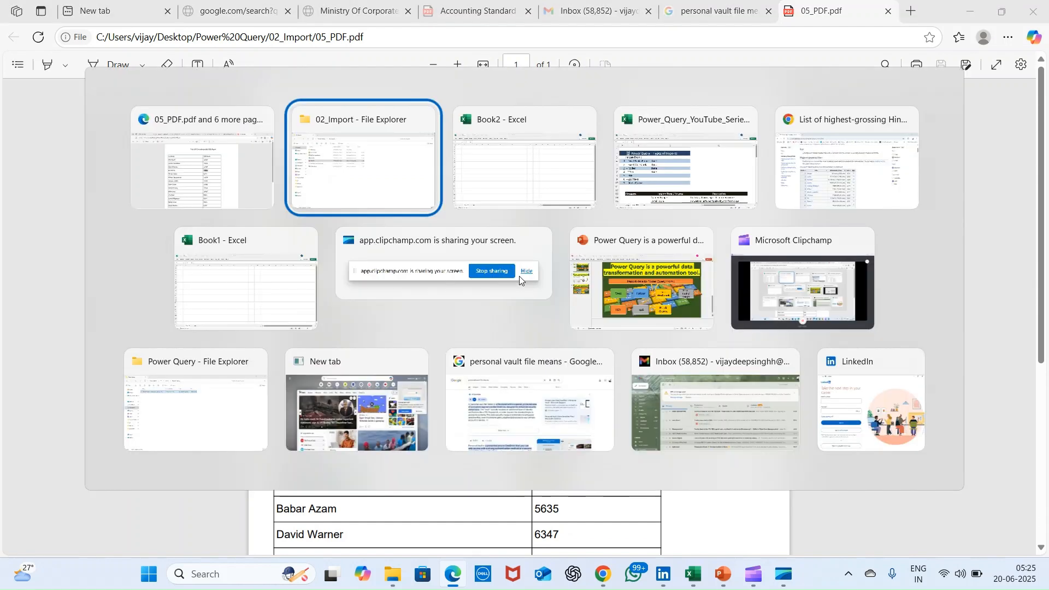
key("alt+Tab")
left_click(279, 45)
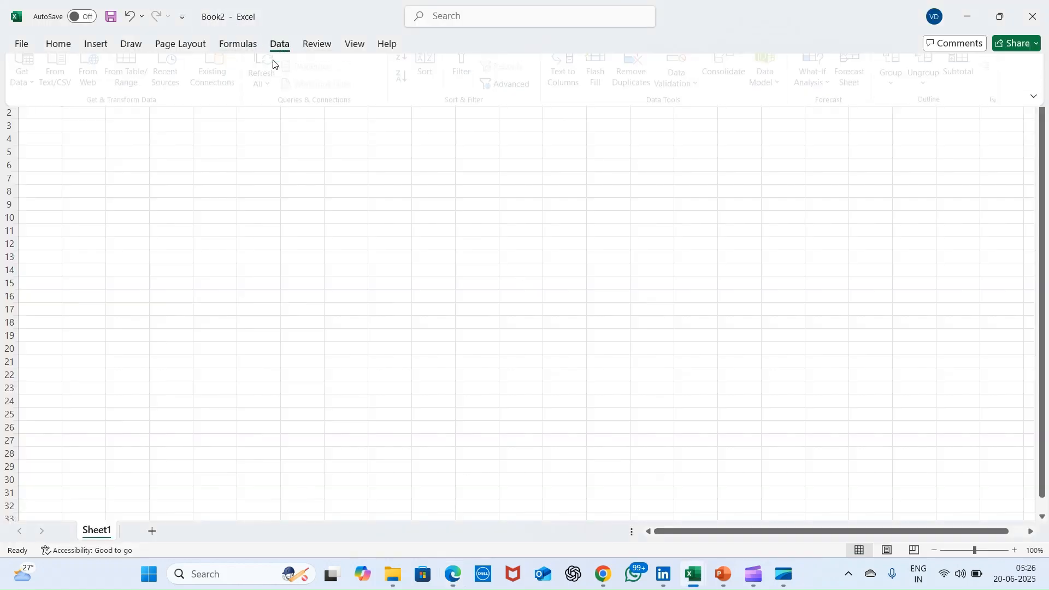
left_click(15, 97)
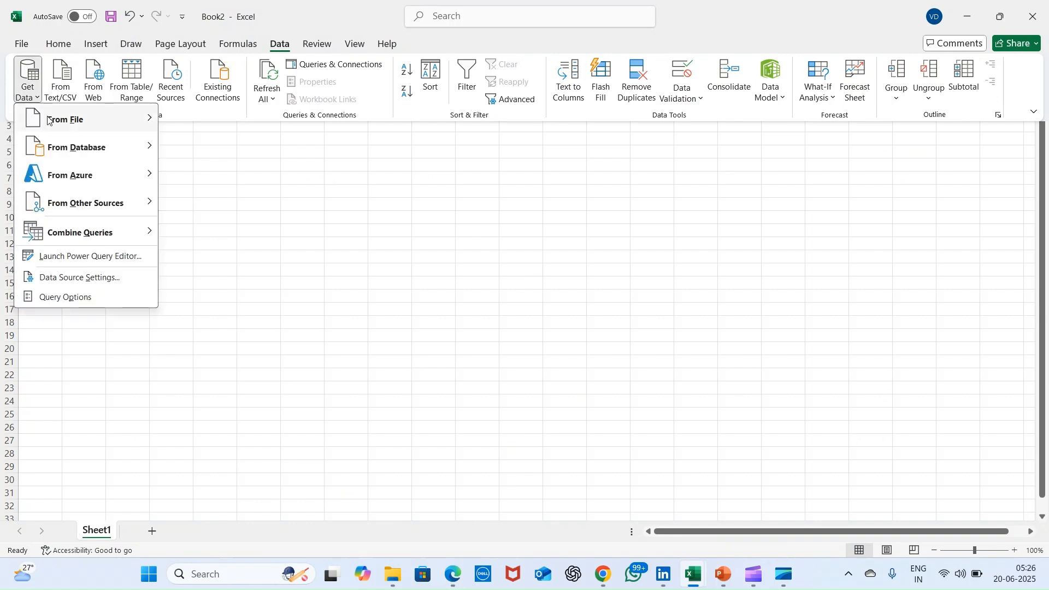
mouse_move(69, 123)
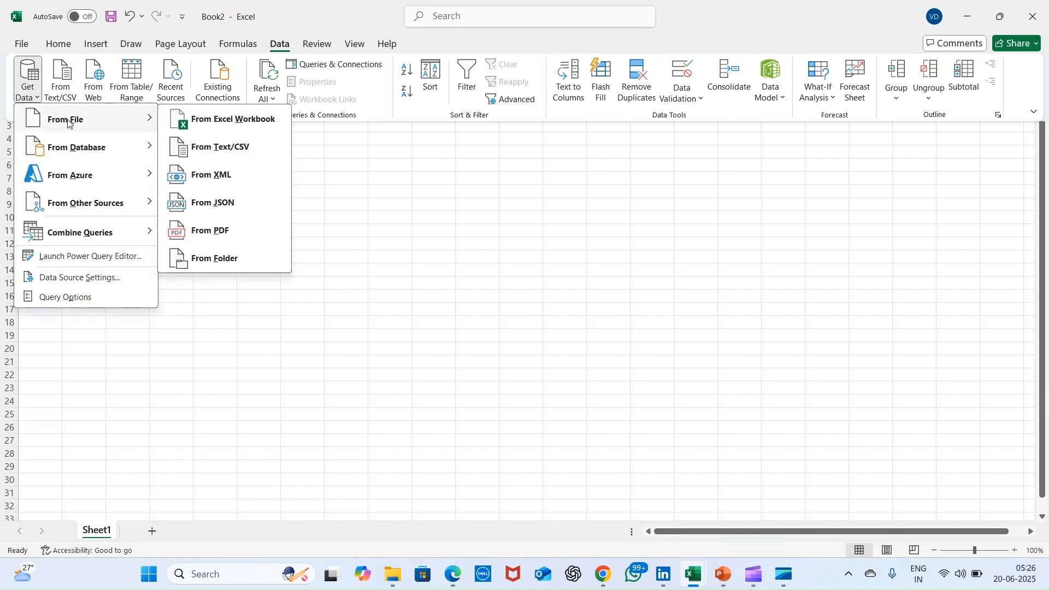
left_click(227, 232)
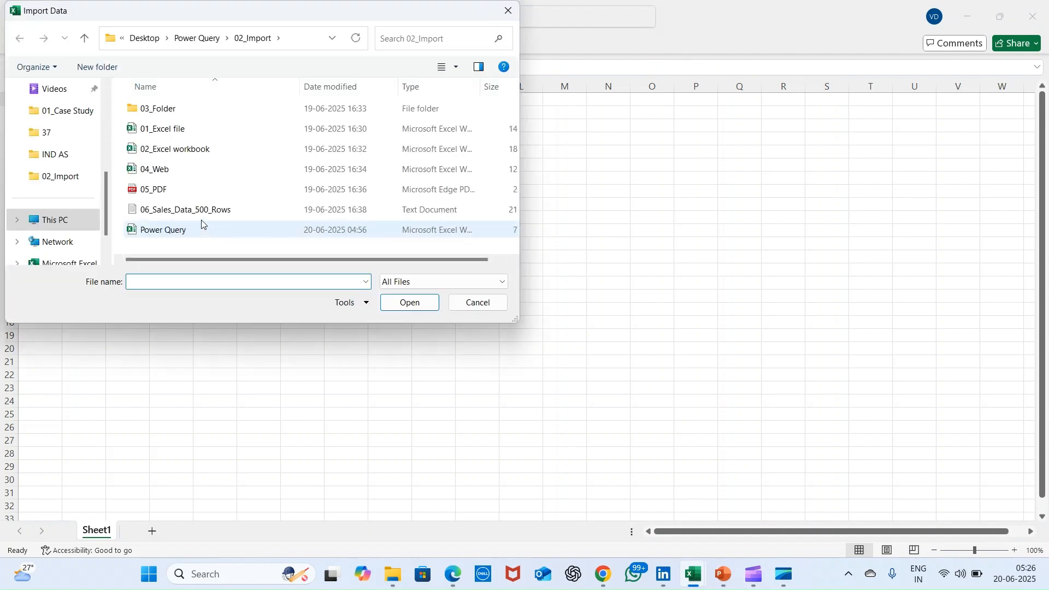
left_click(151, 192)
left_click(395, 306)
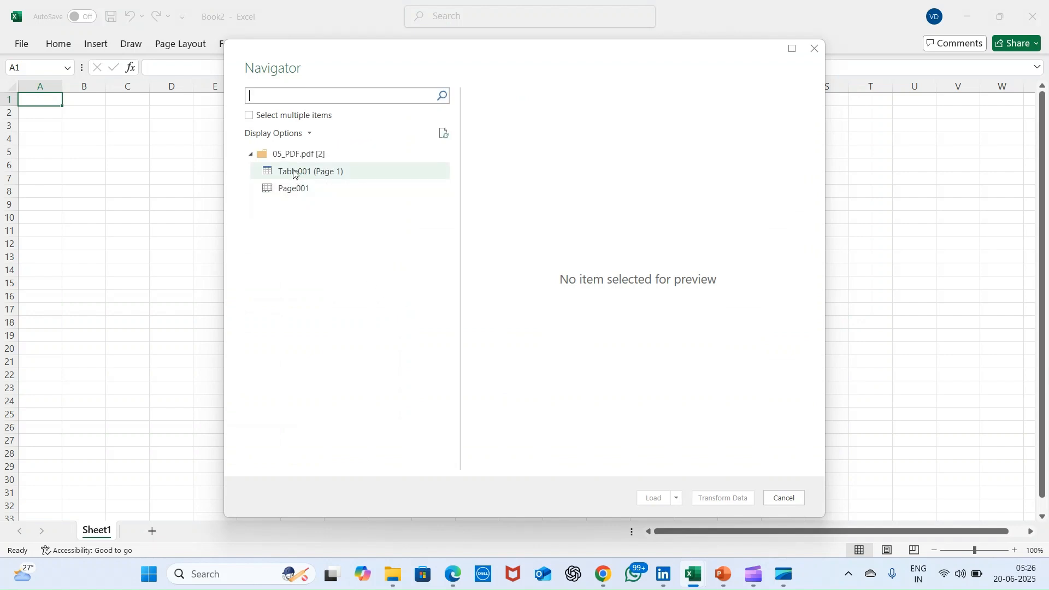
left_click(298, 172)
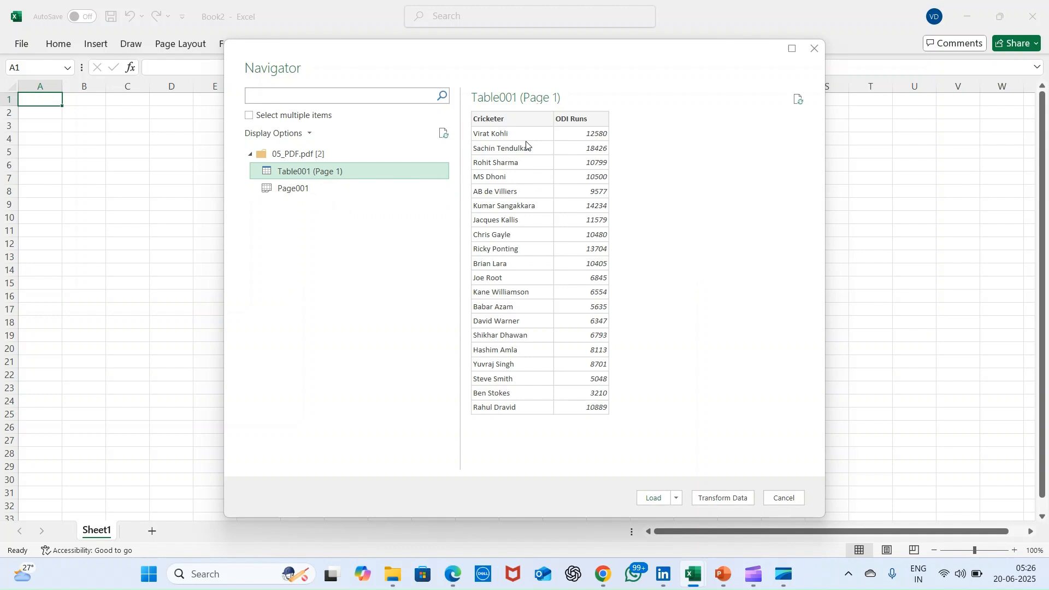
left_click(659, 499)
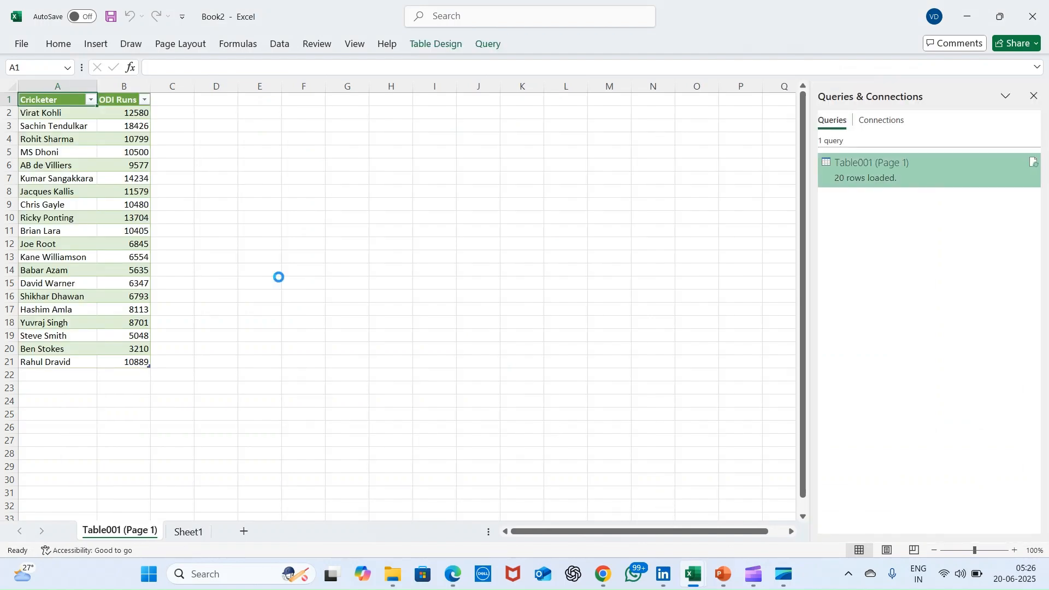
- Add a calculated column in column C that divides ODI Runs by 100 for each cricketer
scroll(277, 277, "up", 5, "ctrl")
left_click(218, 224)
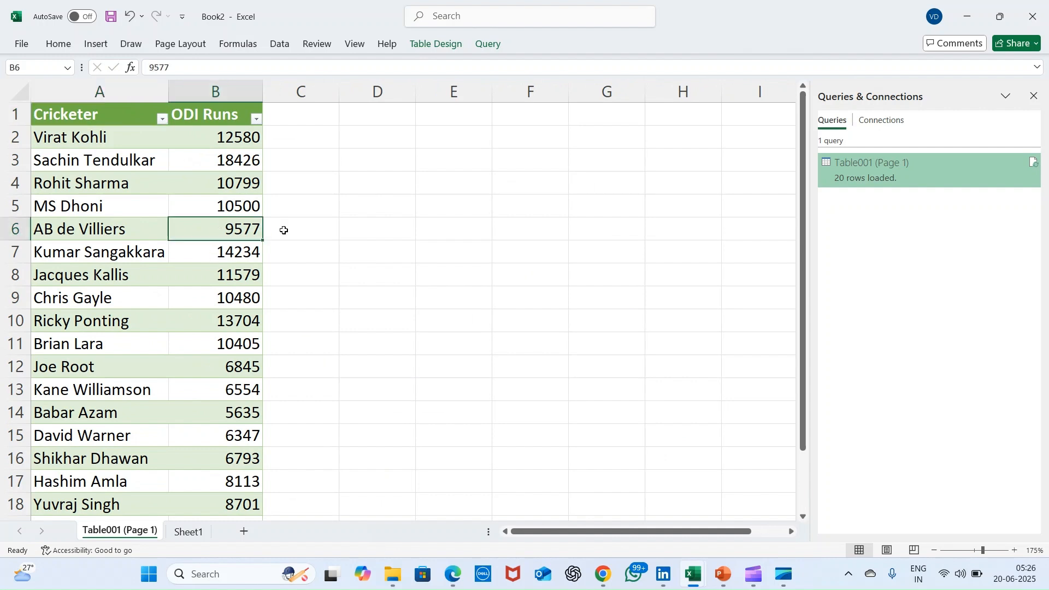
left_click(295, 233)
type("=")
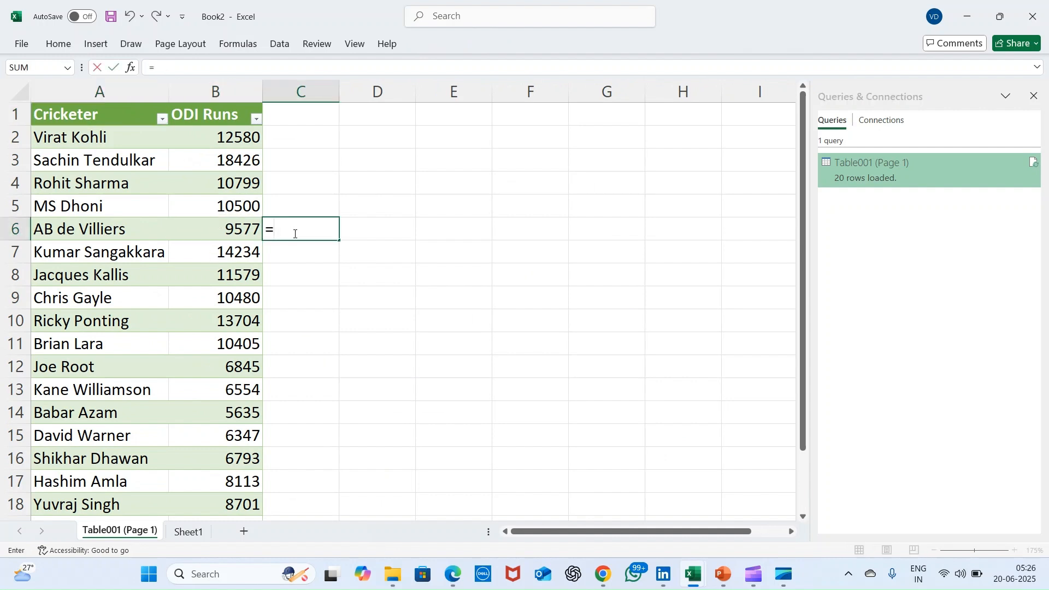
key("Down")
key("Left")
key("Up")
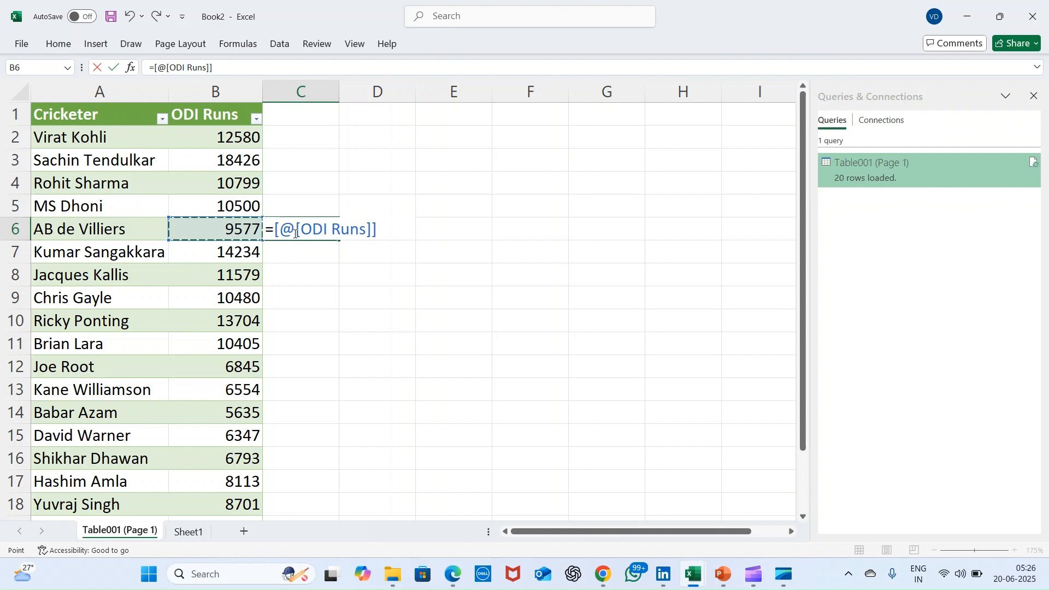
type("/100")
key("Return")
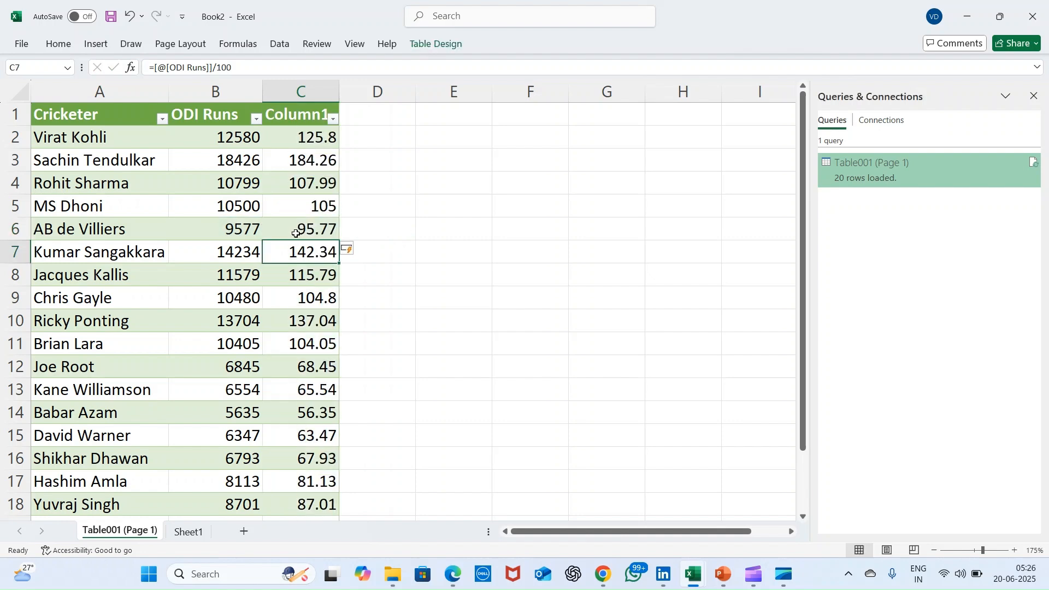
- Close the PDF import workbook without saving, and enter "done" in C8 beside PDF in the list of import types
left_click(1033, 16)
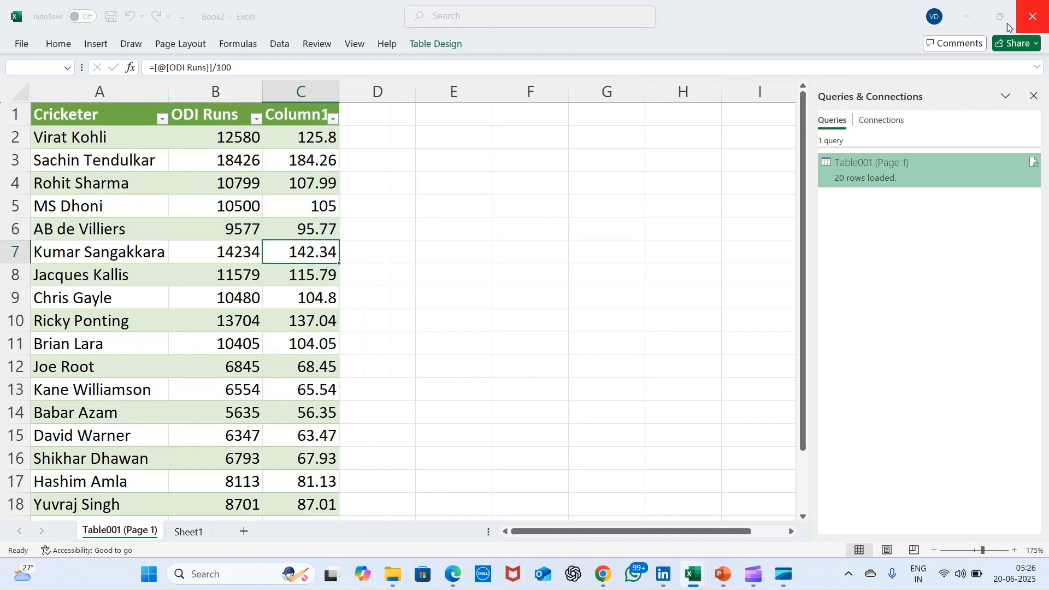
left_click(576, 361)
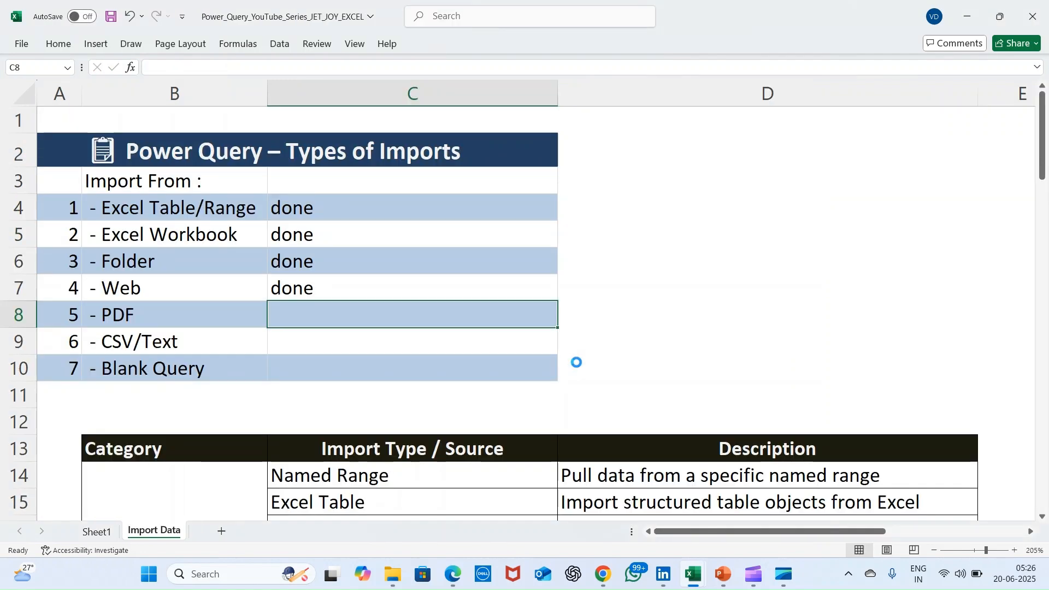
key("alt+Tab")
key("alt+Tab")
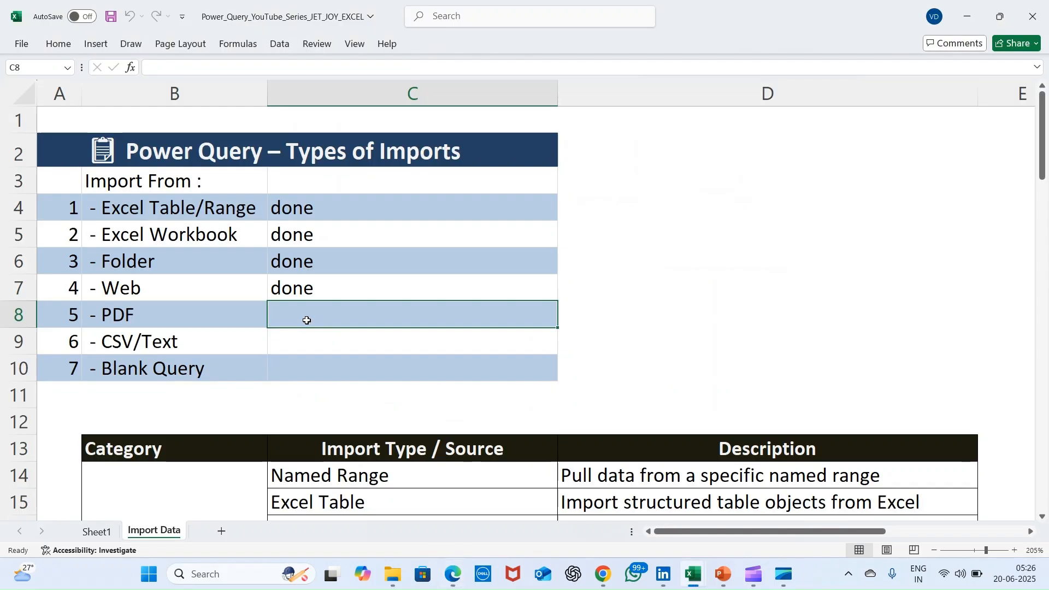
double_click(307, 321)
type("done")
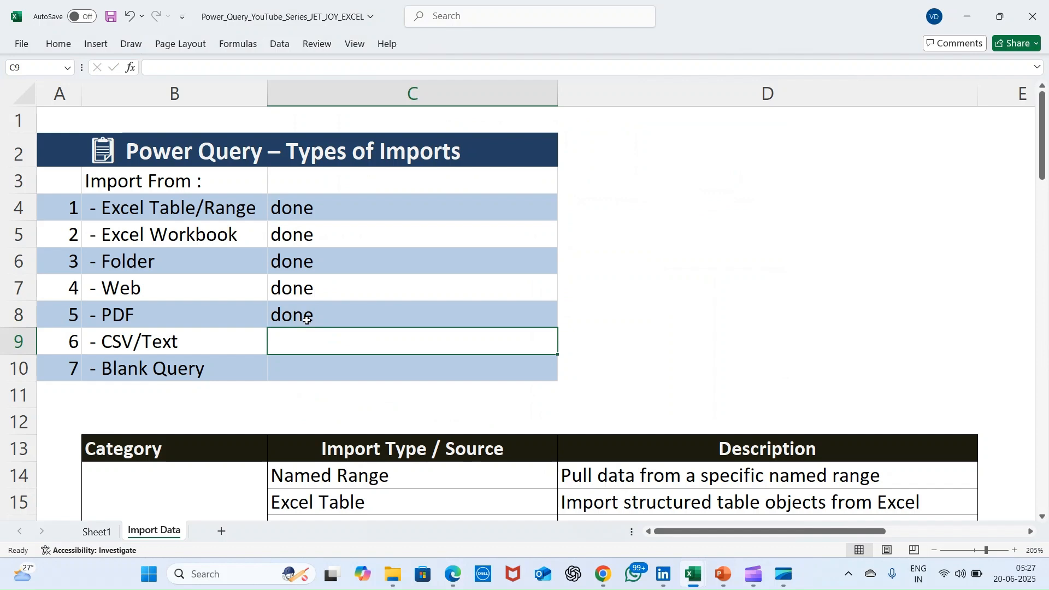
- Open the 06_Sales_Data_500_Rows text file from the 02_Import folder, look through its sales records, and close it
key("alt+Tab")
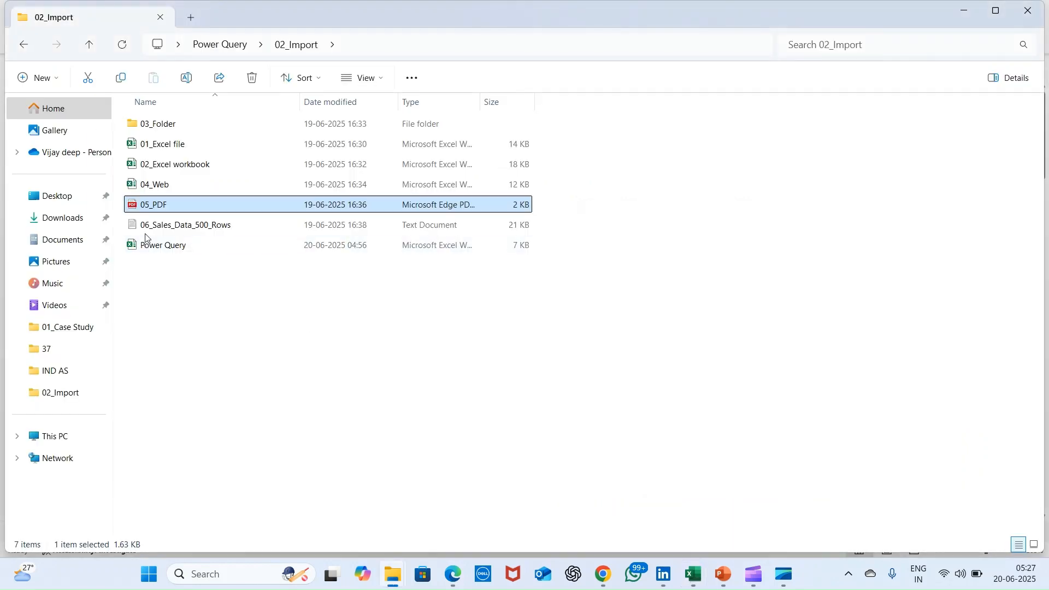
double_click(152, 232)
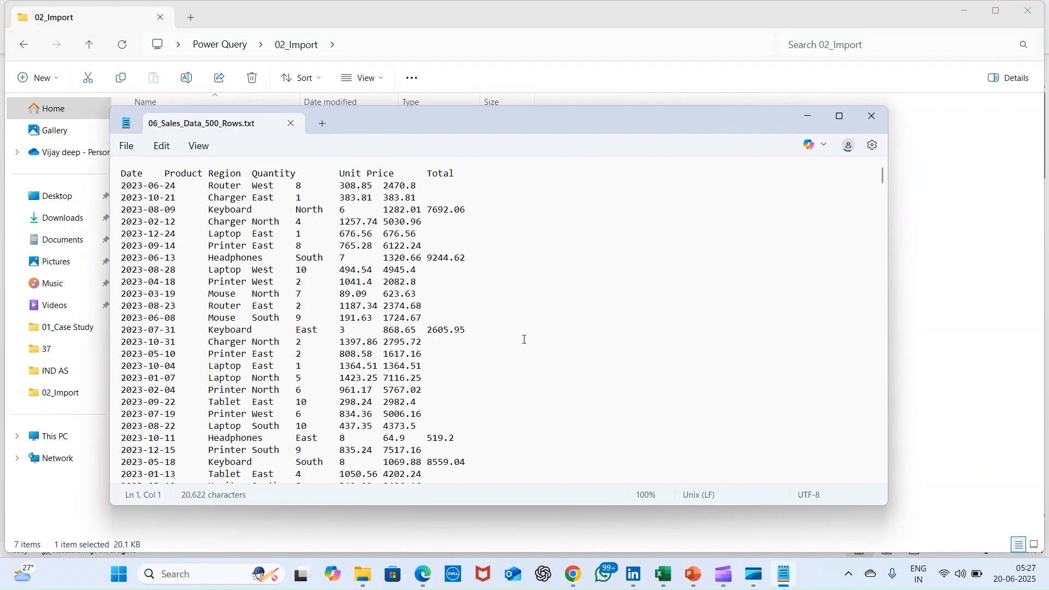
scroll(371, 340, "down", 20)
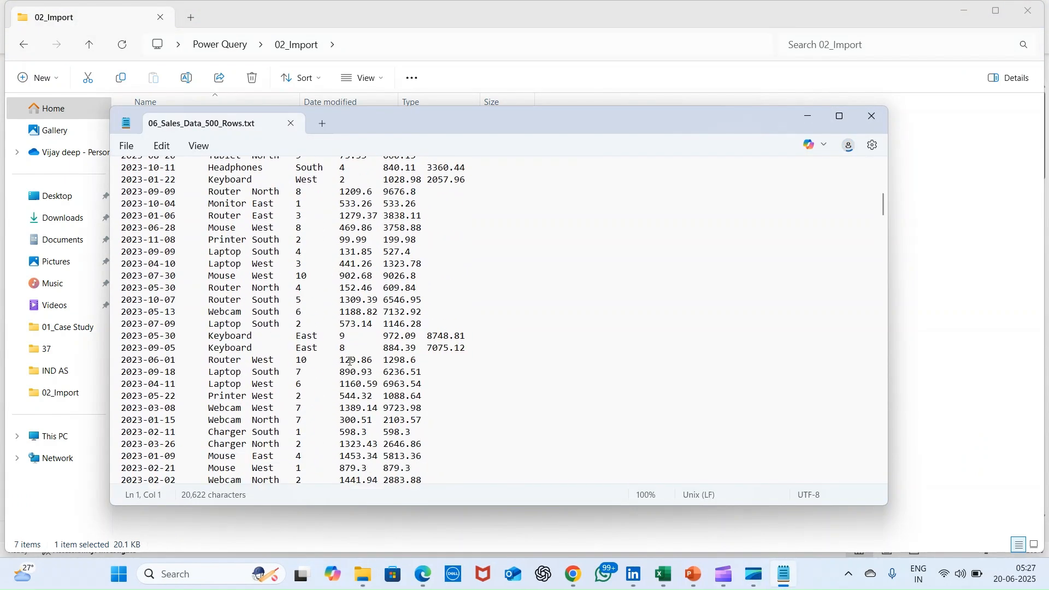
scroll(350, 362, "down", 13)
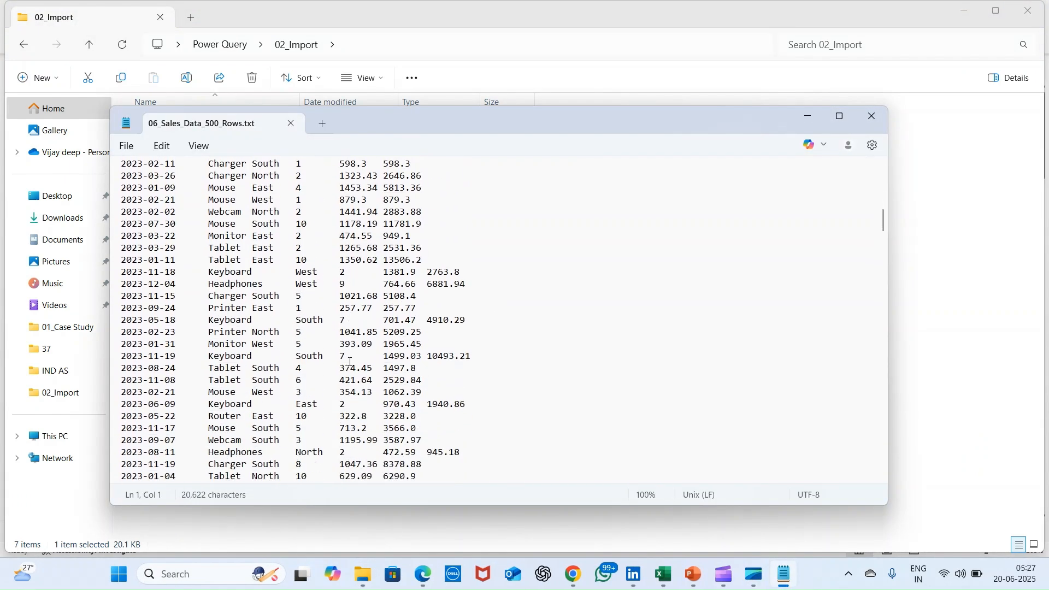
left_click(870, 118)
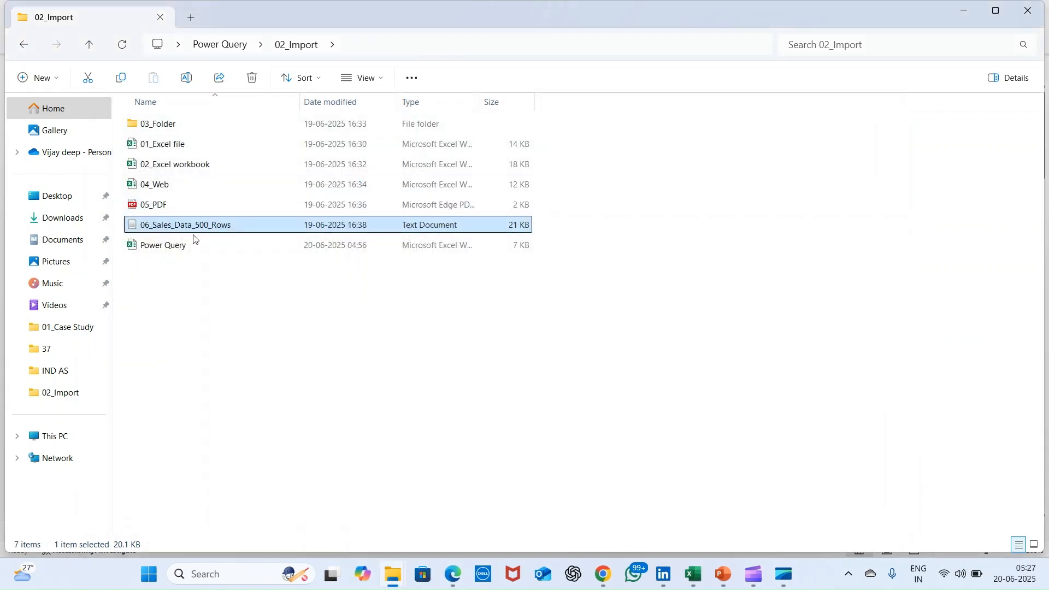
- Create a new blank workbook in Excel and start a Text/CSV import of the 06_Sales_Data_500_Rows file
key("alt+Tab")
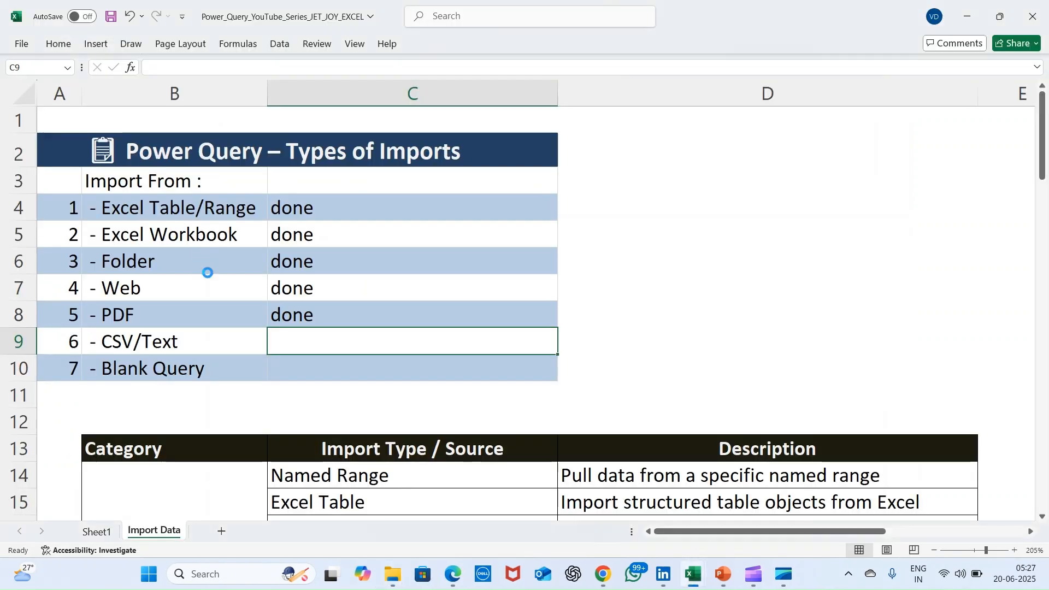
key("ctrl+n")
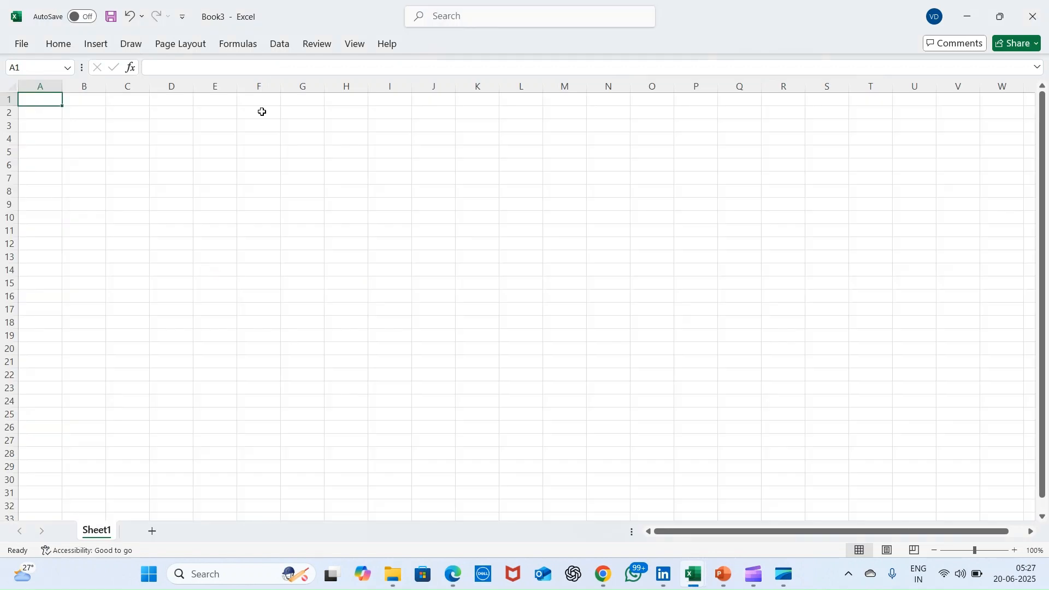
left_click(279, 43)
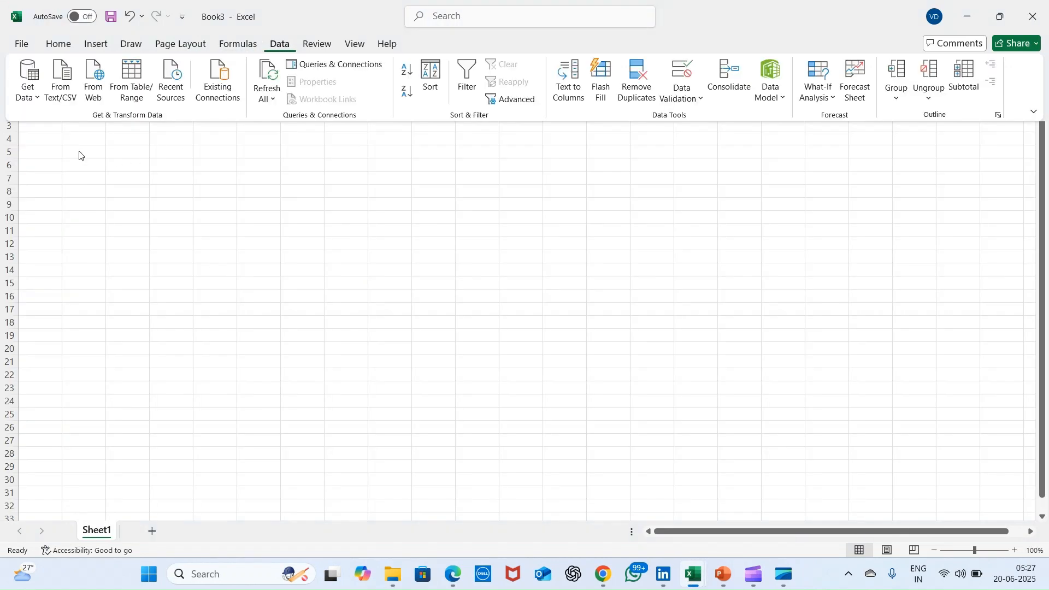
left_click(62, 97)
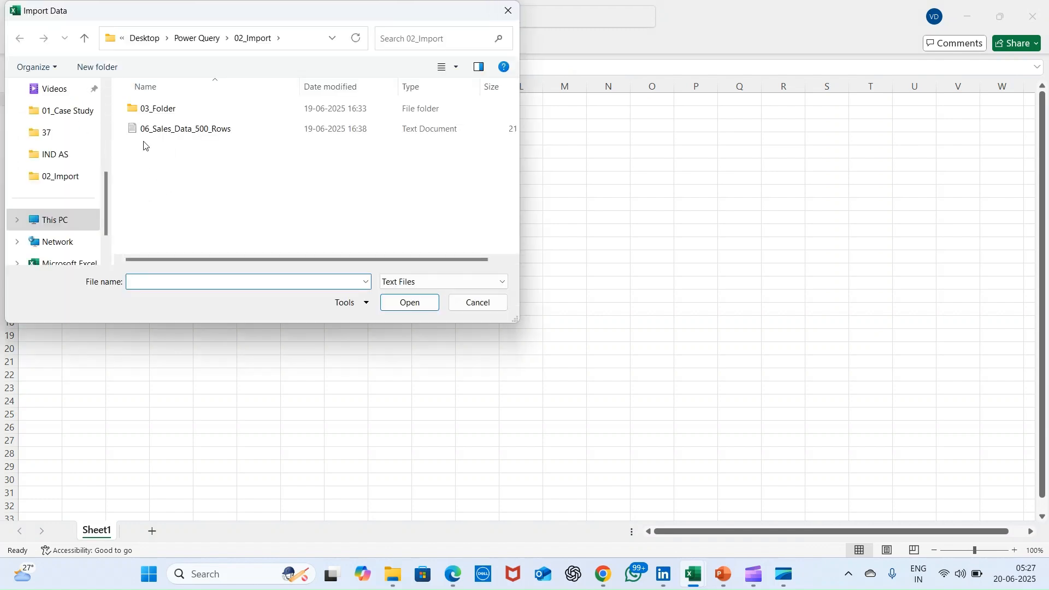
left_click(174, 134)
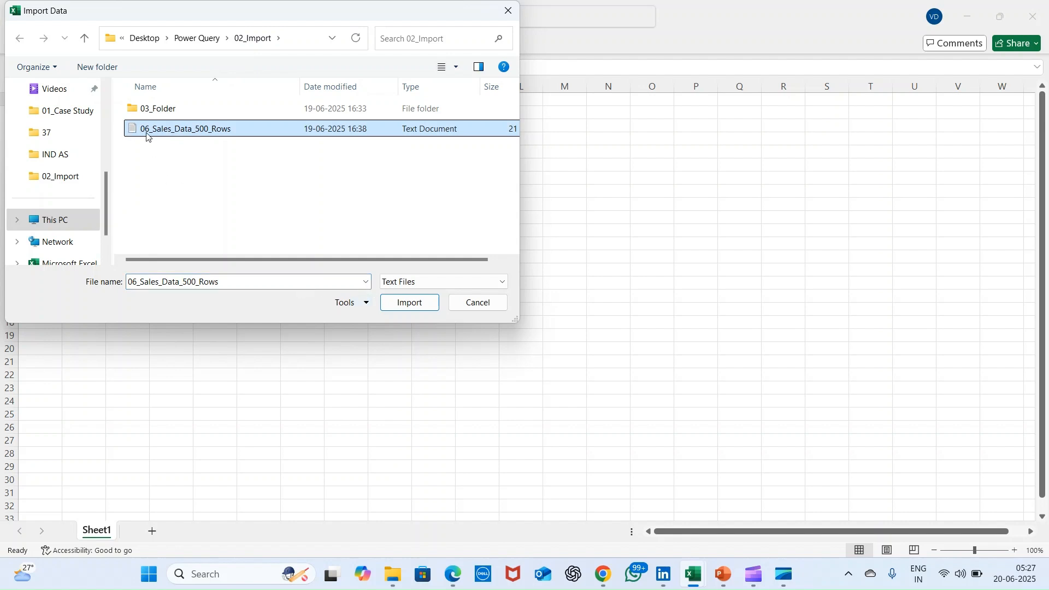
left_click(401, 305)
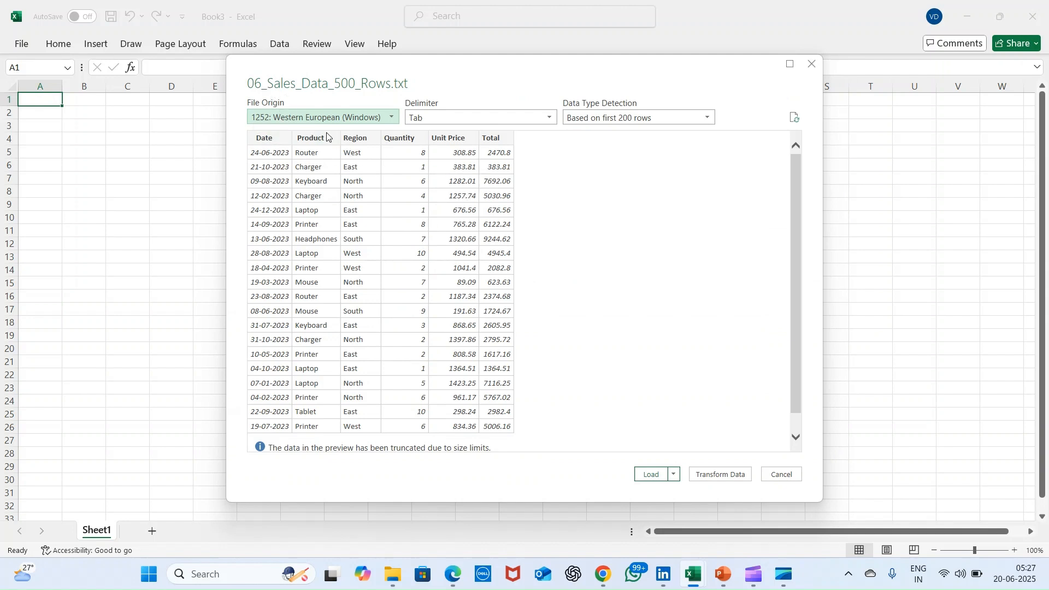
- Load the sales data with Tab kept as the delimiter, and check the product, region and quantity cells of row 9
left_click(419, 121)
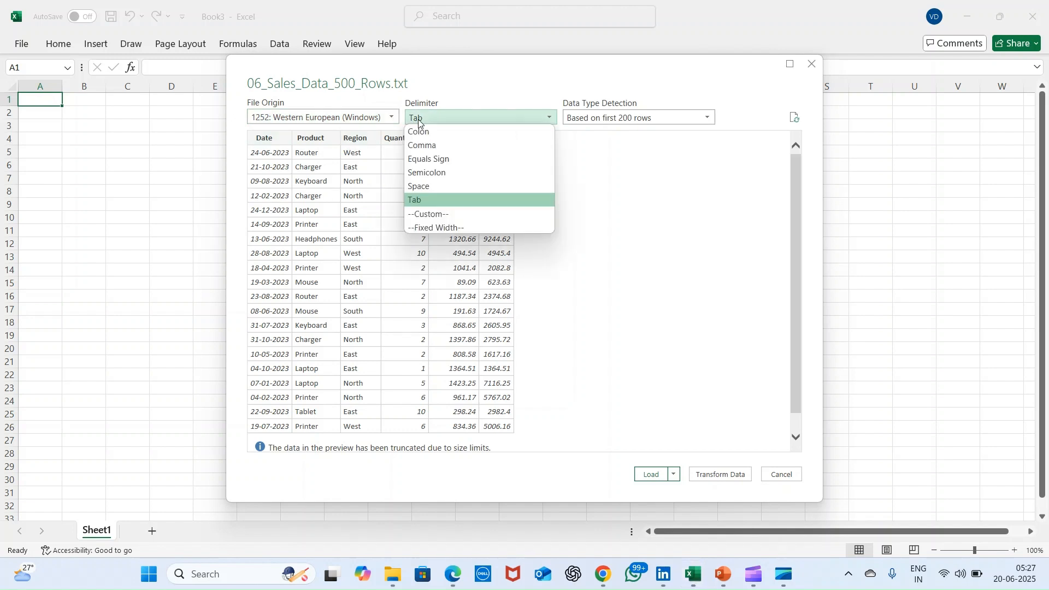
left_click(419, 120)
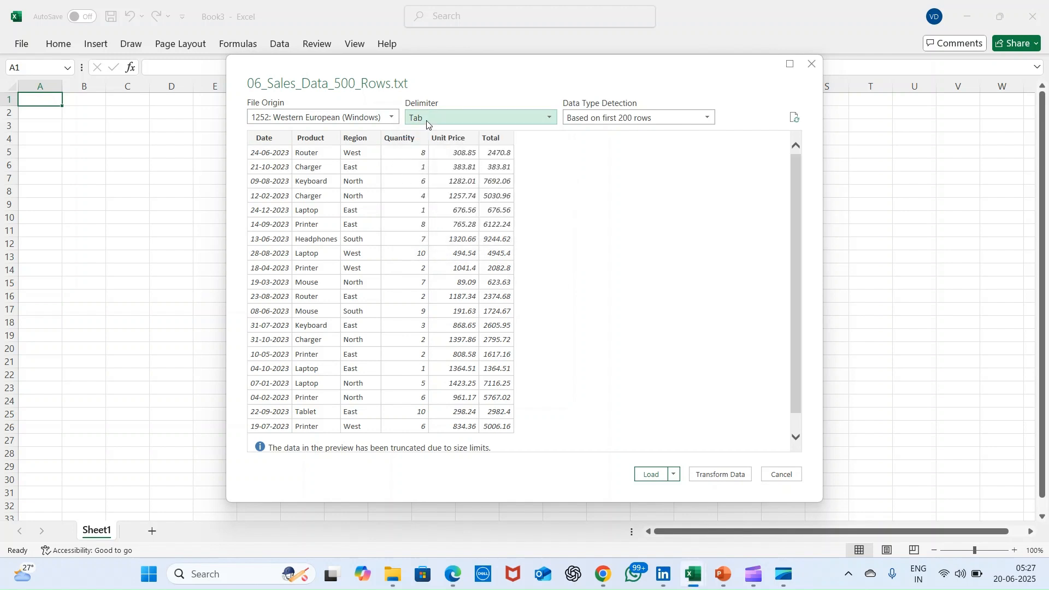
left_click(649, 476)
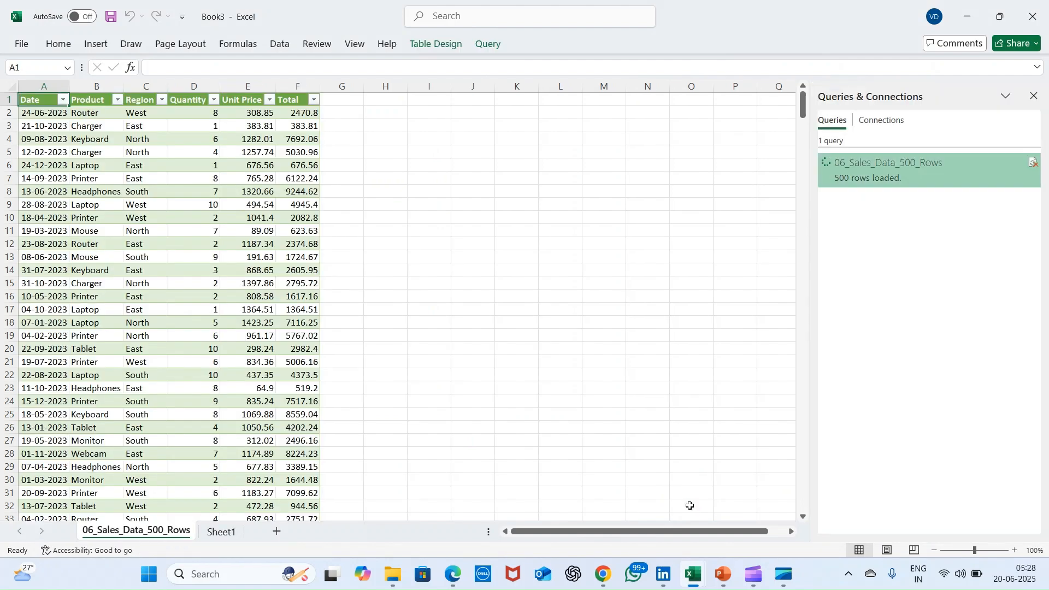
scroll(179, 246, "up", 6, "ctrl")
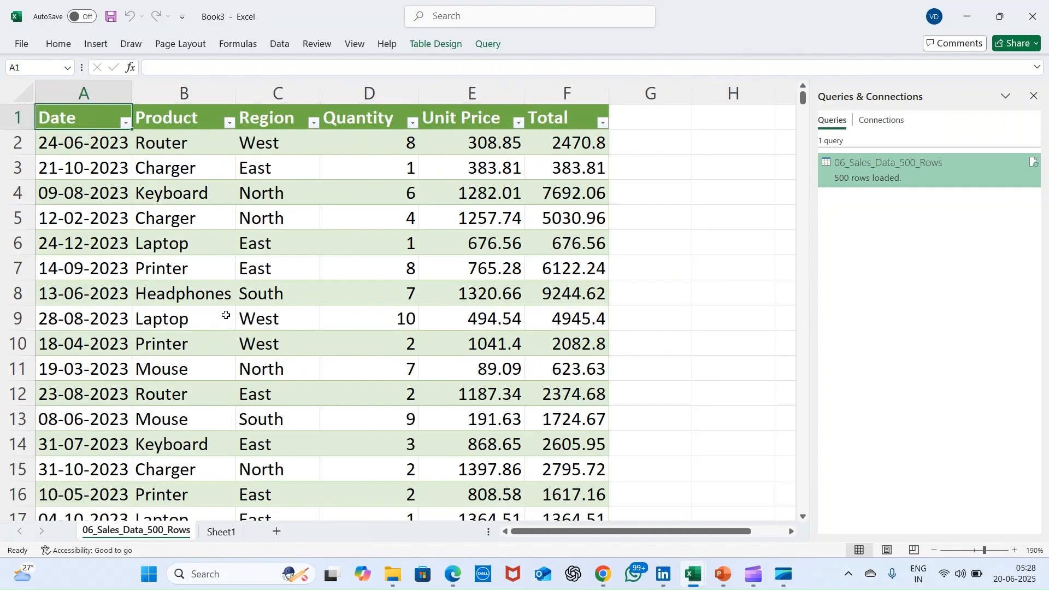
left_click(226, 316)
left_click(278, 309)
left_click(355, 319)
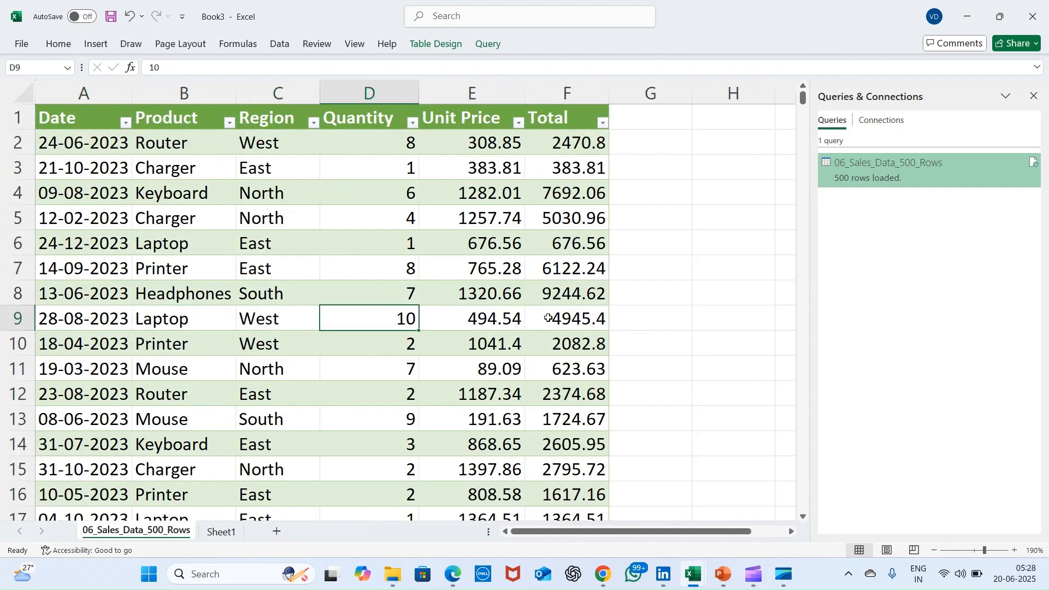
- Close the sales import workbook without saving, and enter "done" in C9 beside CSV/Text in the list of import types
left_click(1034, 17)
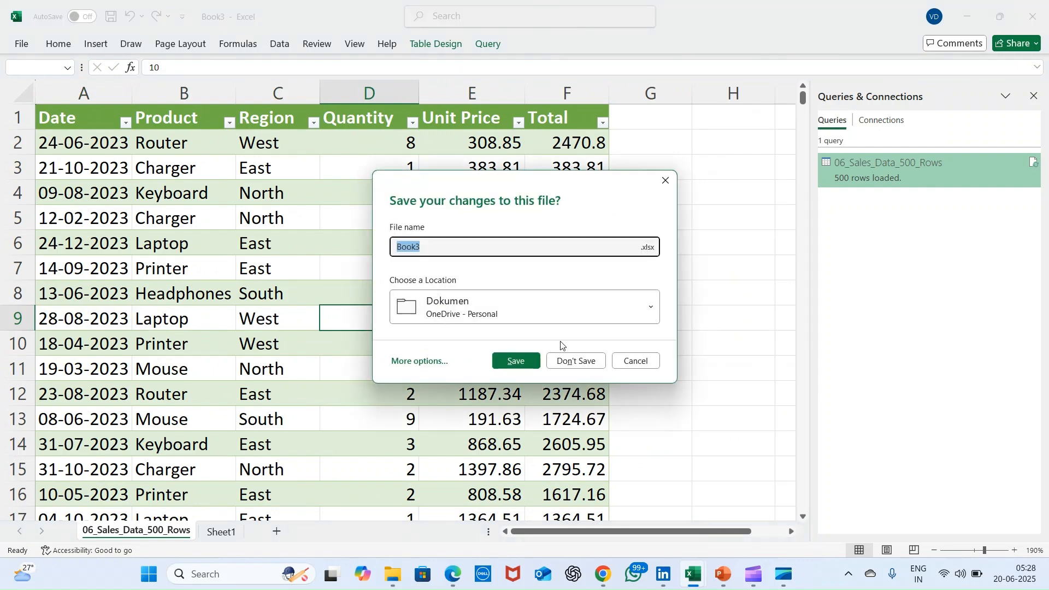
left_click(575, 361)
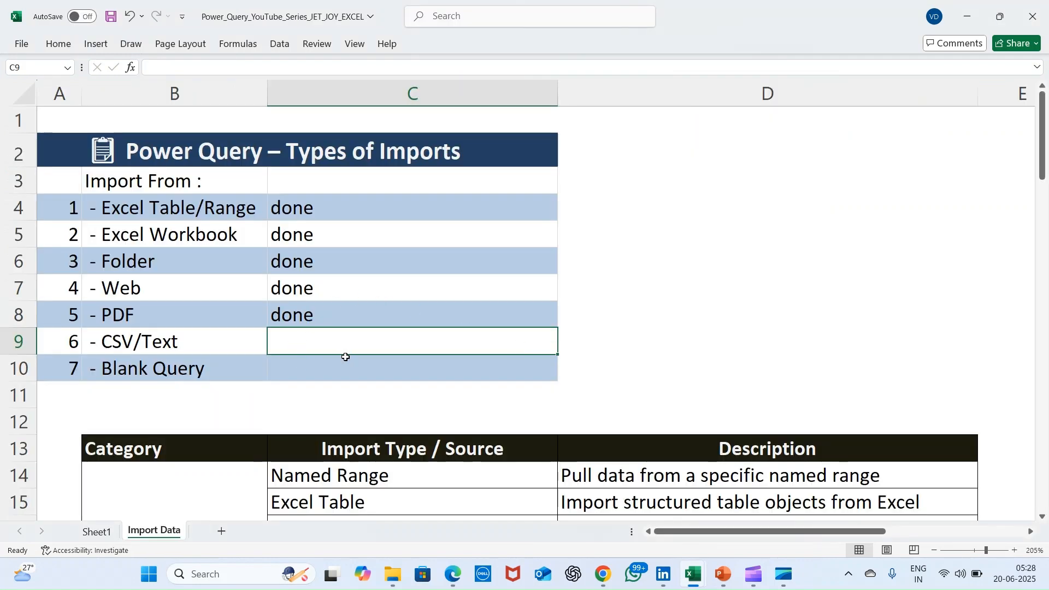
type("d")
key("Return")
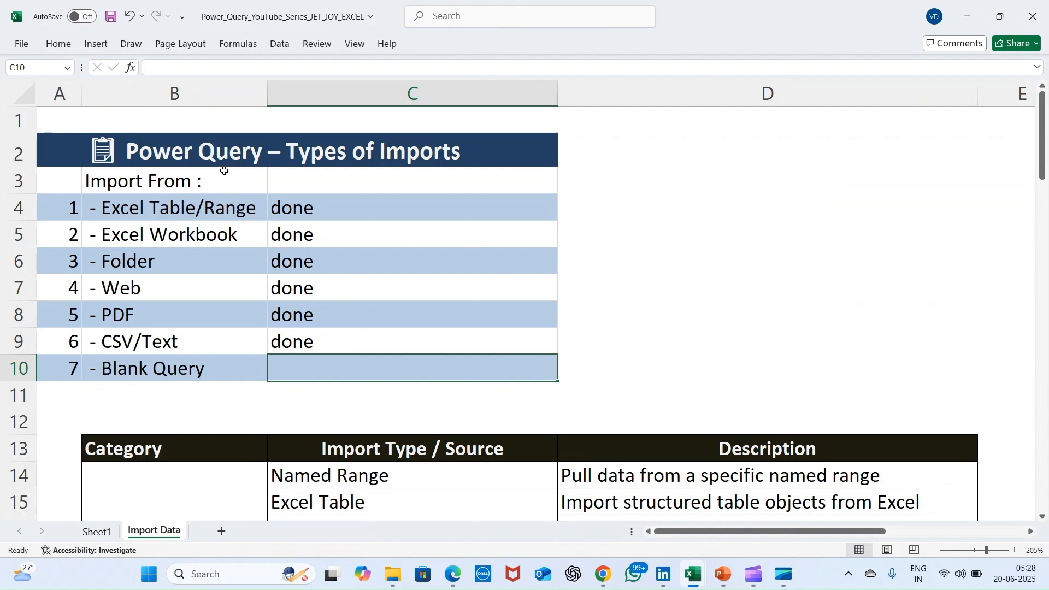
- Look through the file, database, Azure and other source types for getting data, and create a blank query
left_click(281, 45)
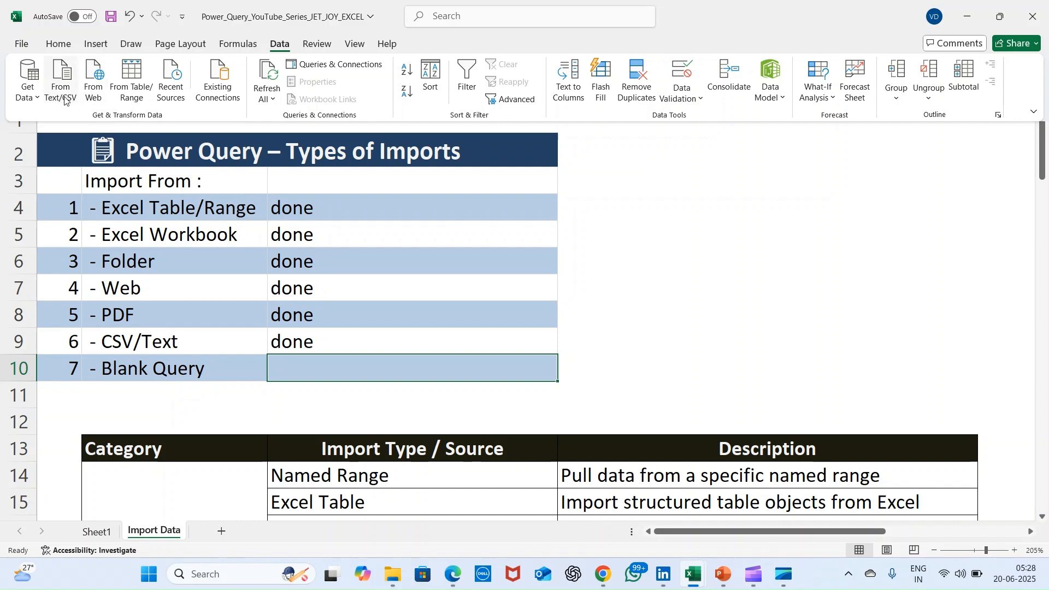
left_click(30, 99)
mouse_move(71, 120)
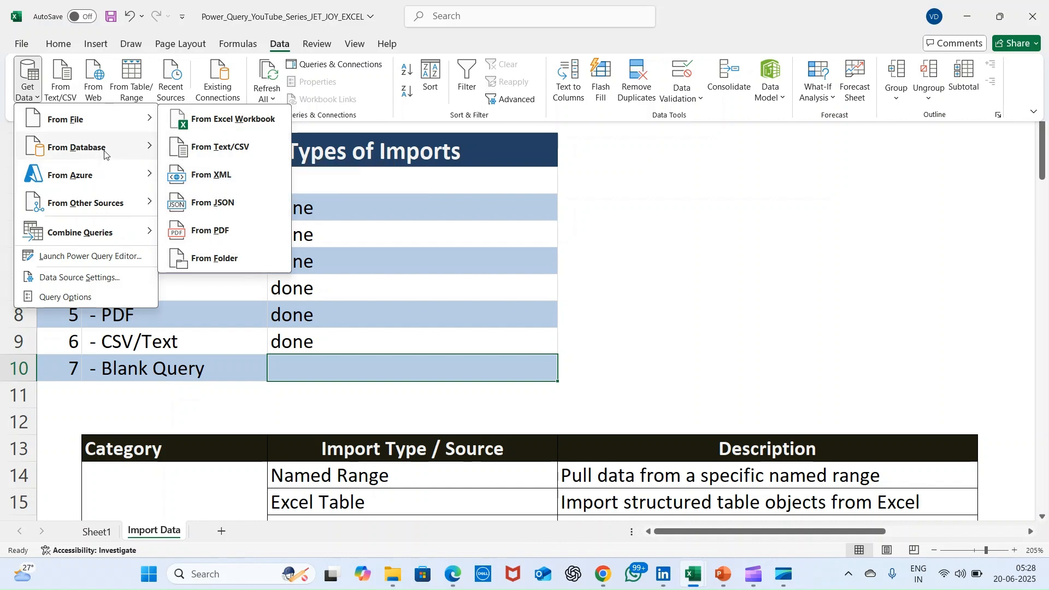
mouse_move(104, 154)
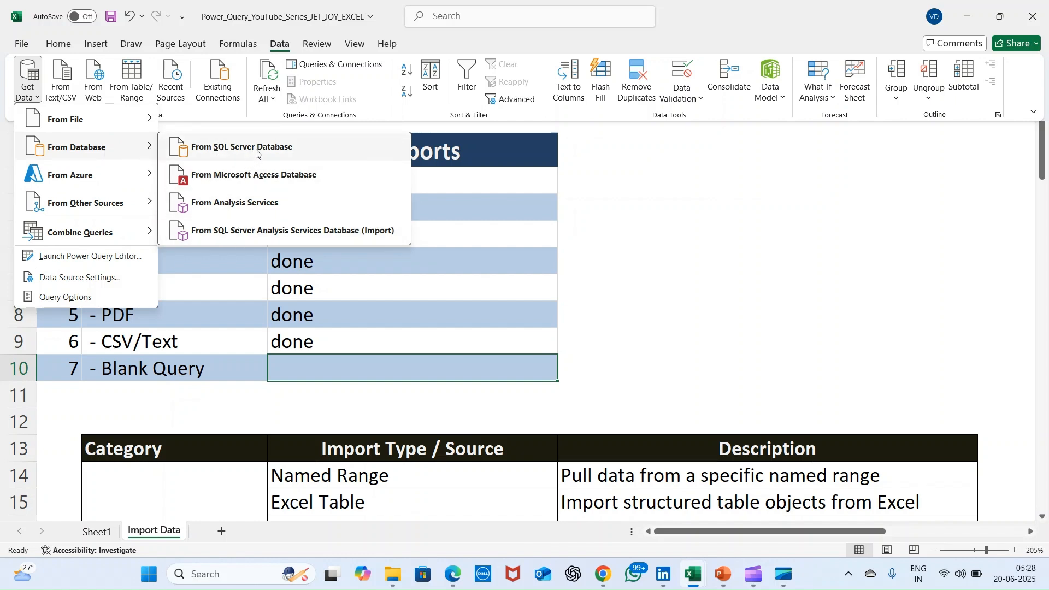
mouse_move(106, 179)
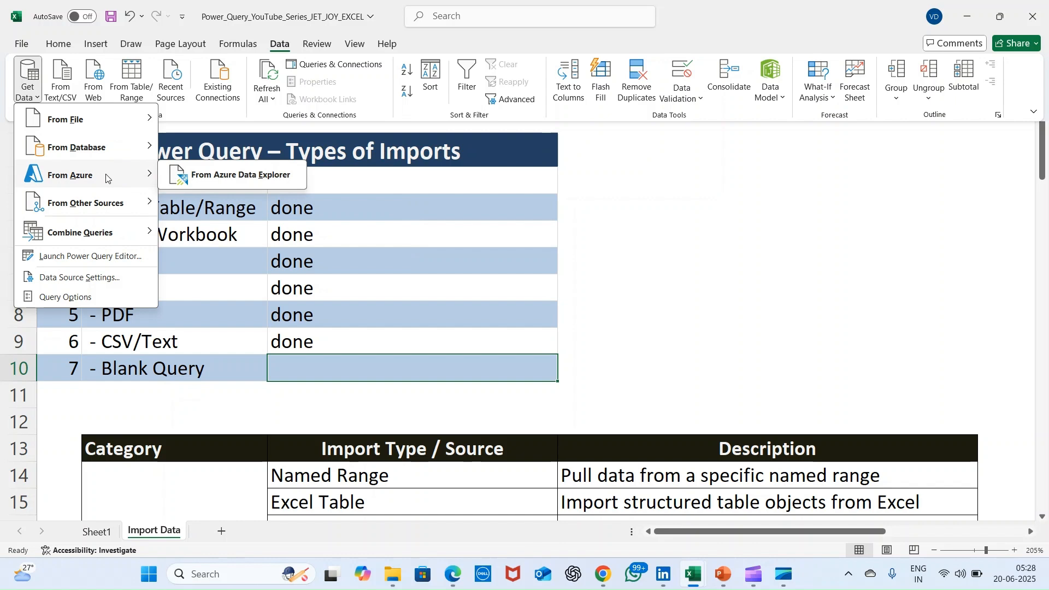
mouse_move(116, 210)
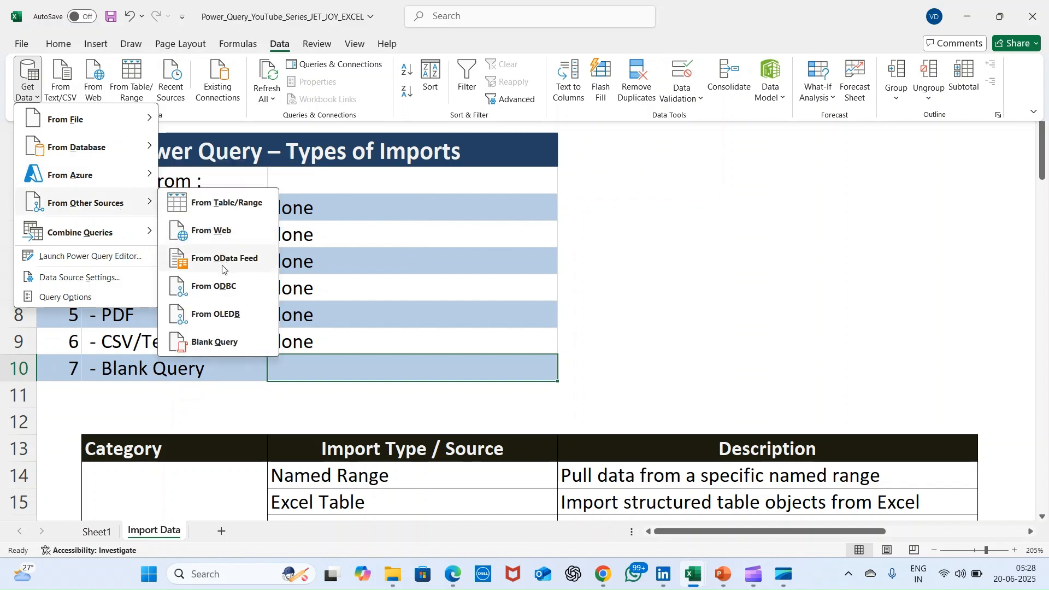
left_click(214, 343)
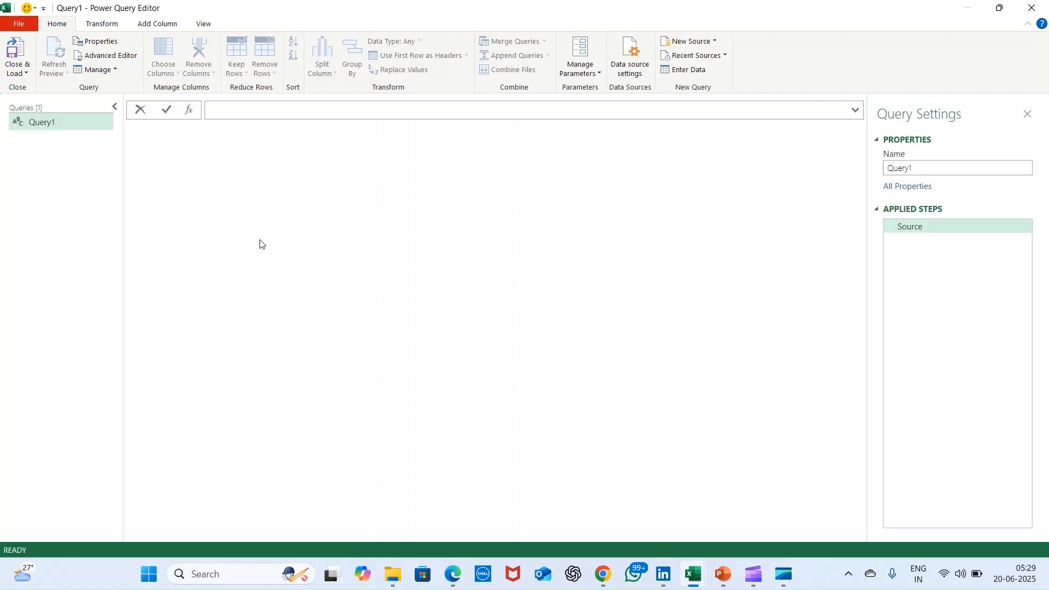
- Look through the file types offered as a new source inside the blank query's editor
left_click(714, 47)
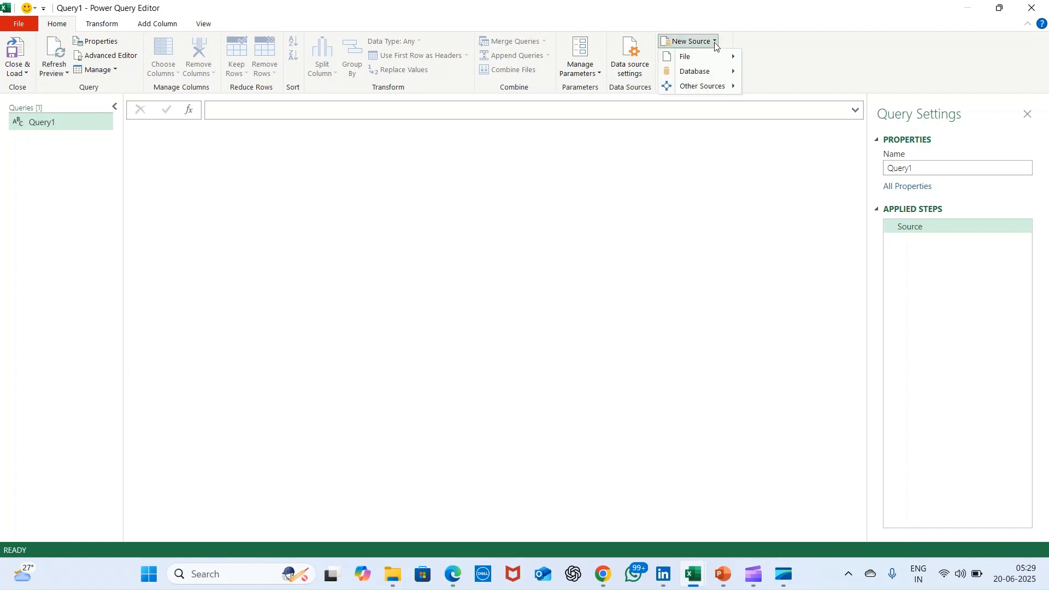
mouse_move(720, 58)
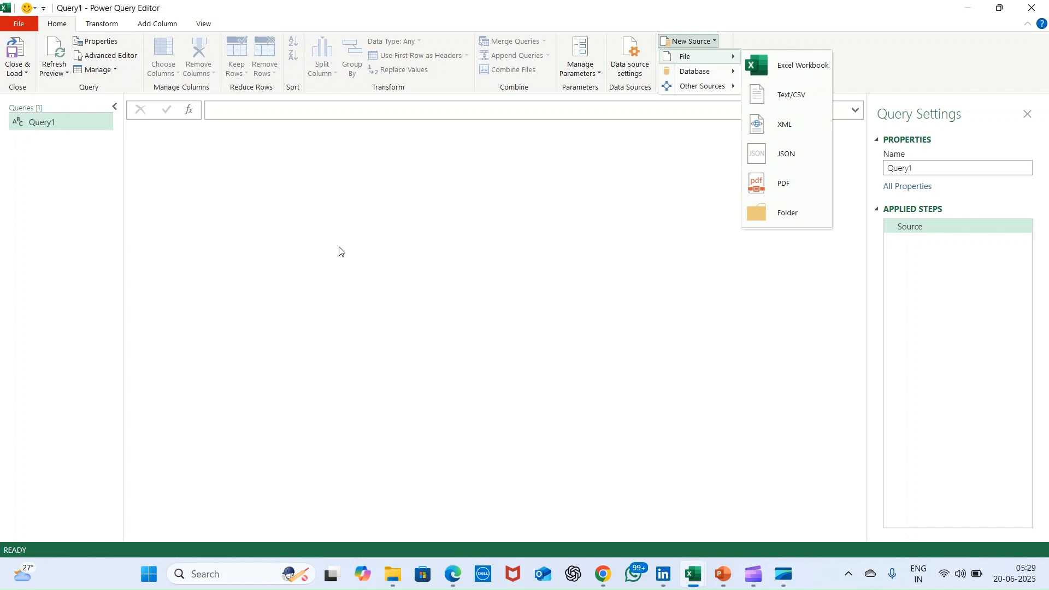
left_click(395, 238)
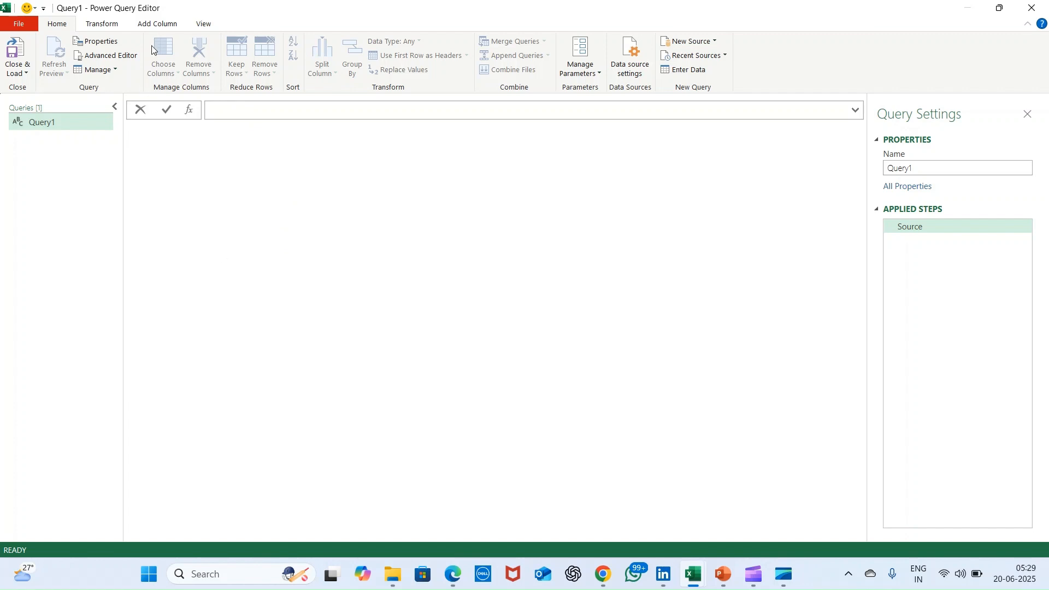
key("alt+Tab")
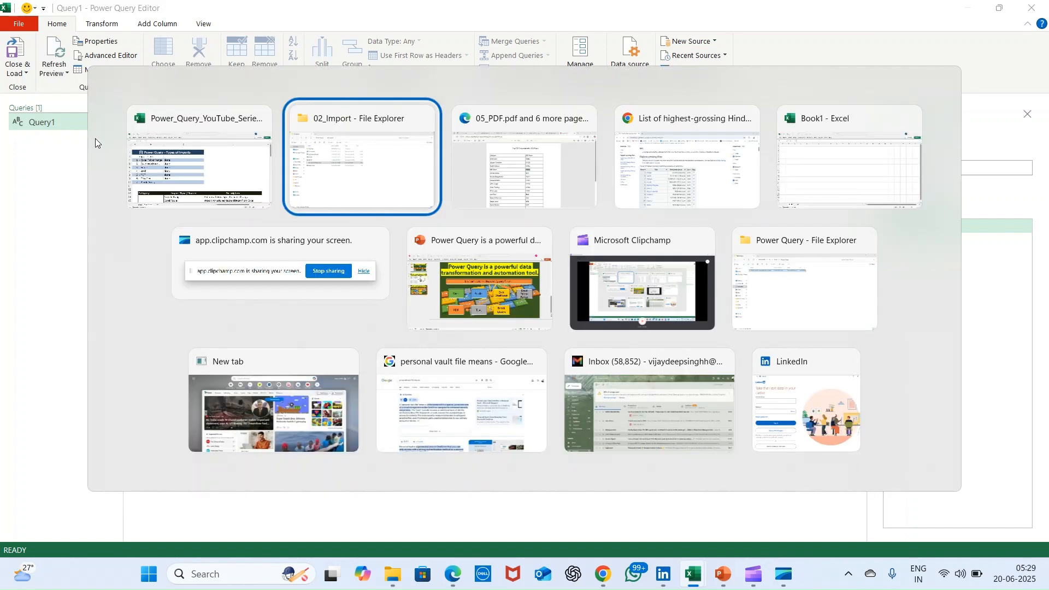
key("alt+Tab")
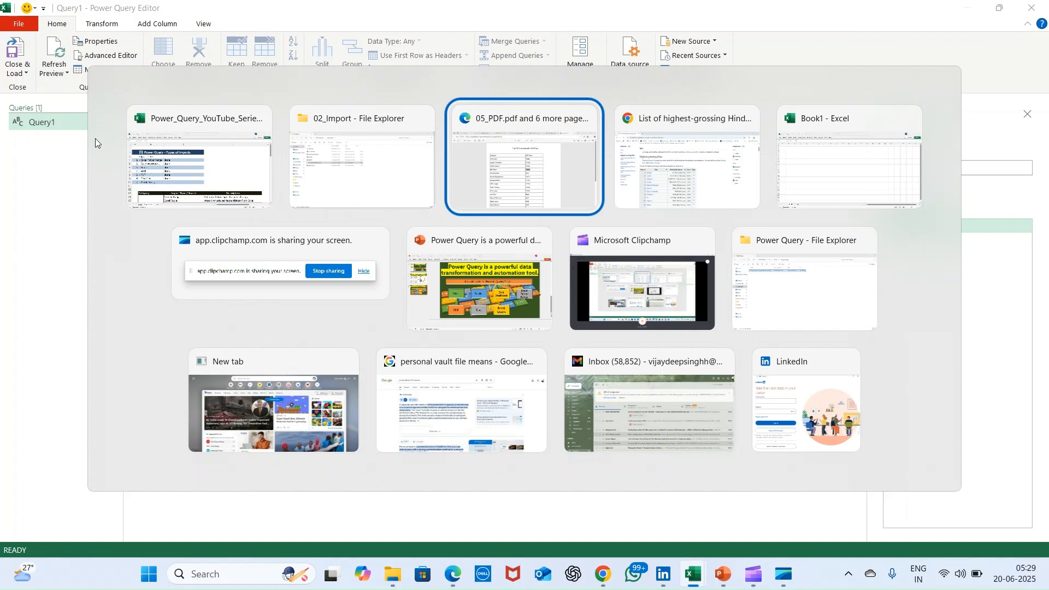
key("alt+Tab")
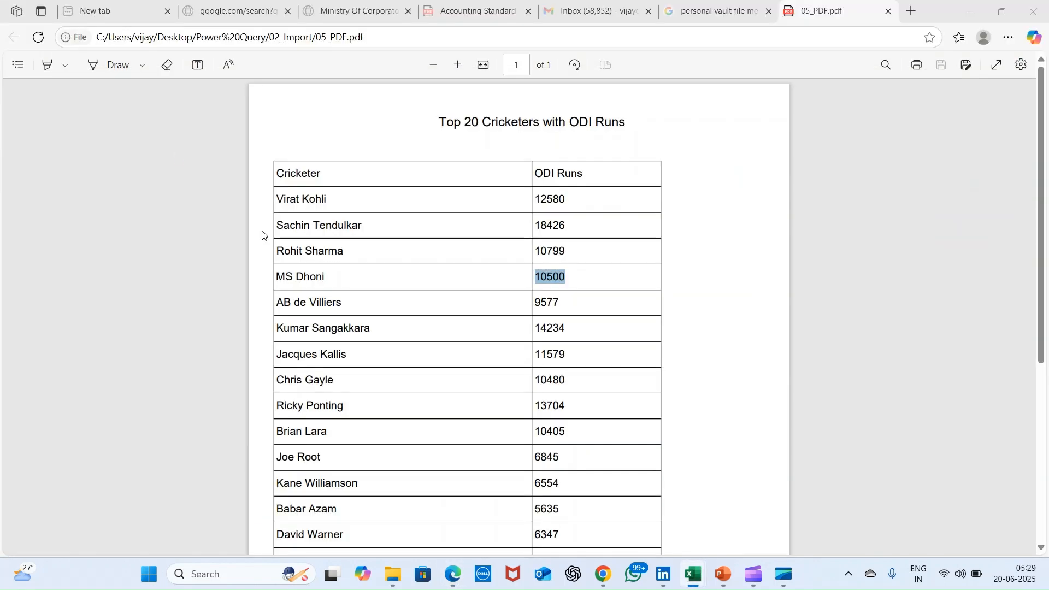
mouse_move(688, 578)
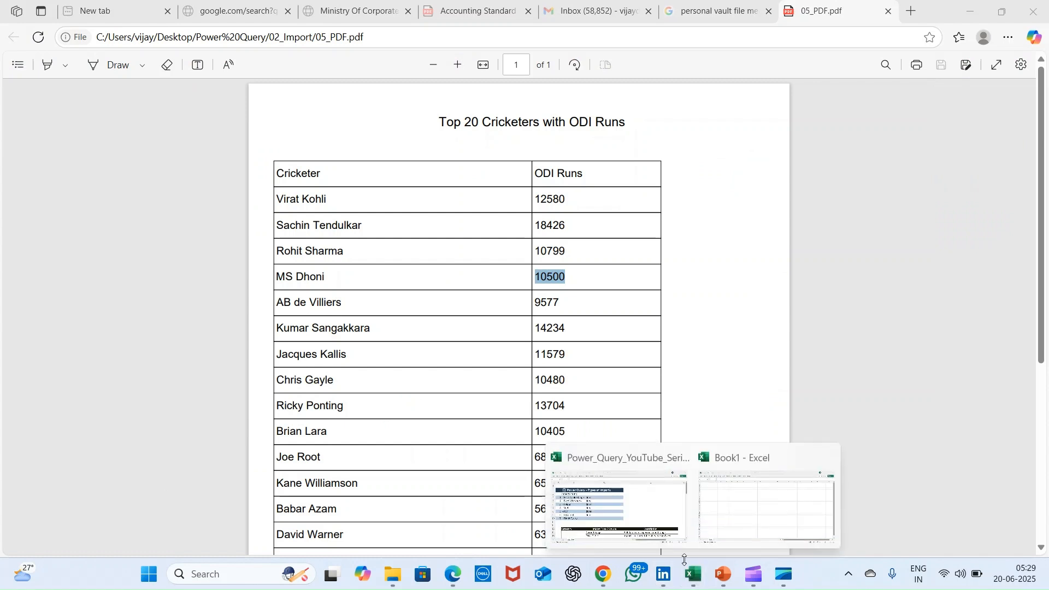
left_click(628, 520)
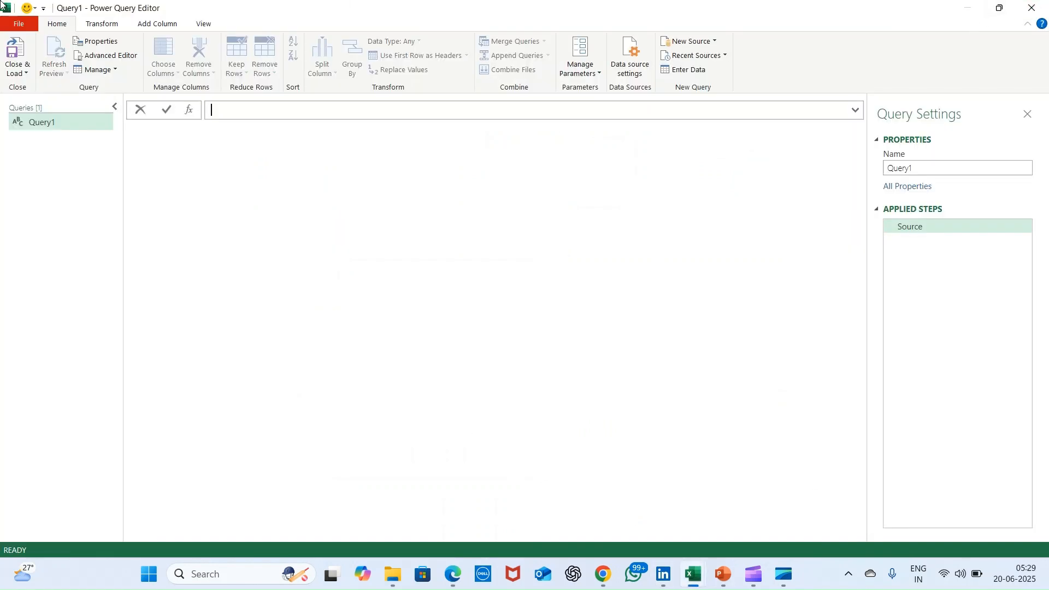
- Close the query editor, discarding the blank query, and enter "done" in C10 beside Blank Query in the list of import types
left_click(1036, 8)
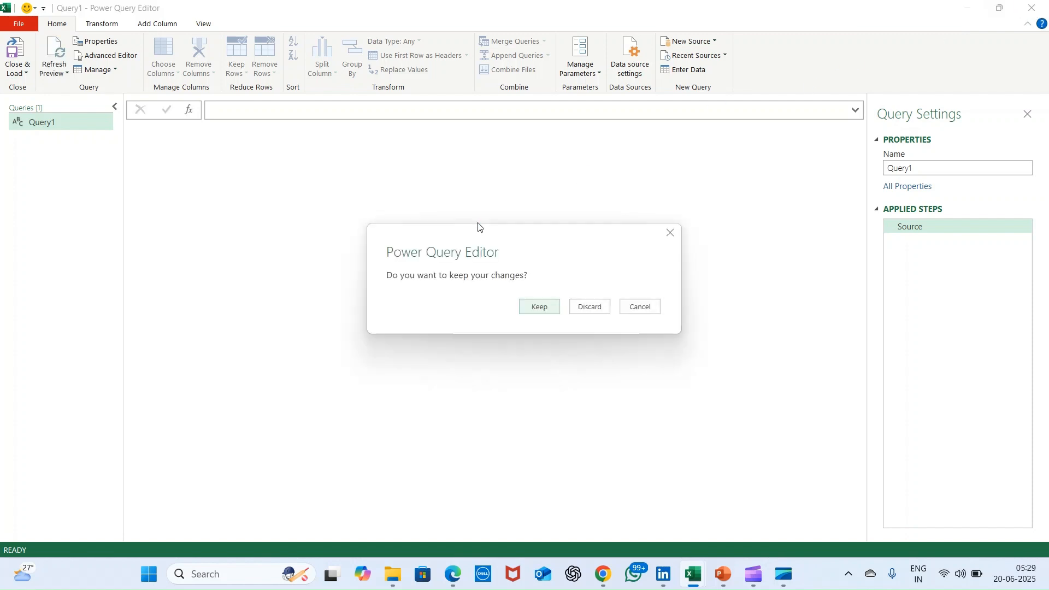
left_click(601, 312)
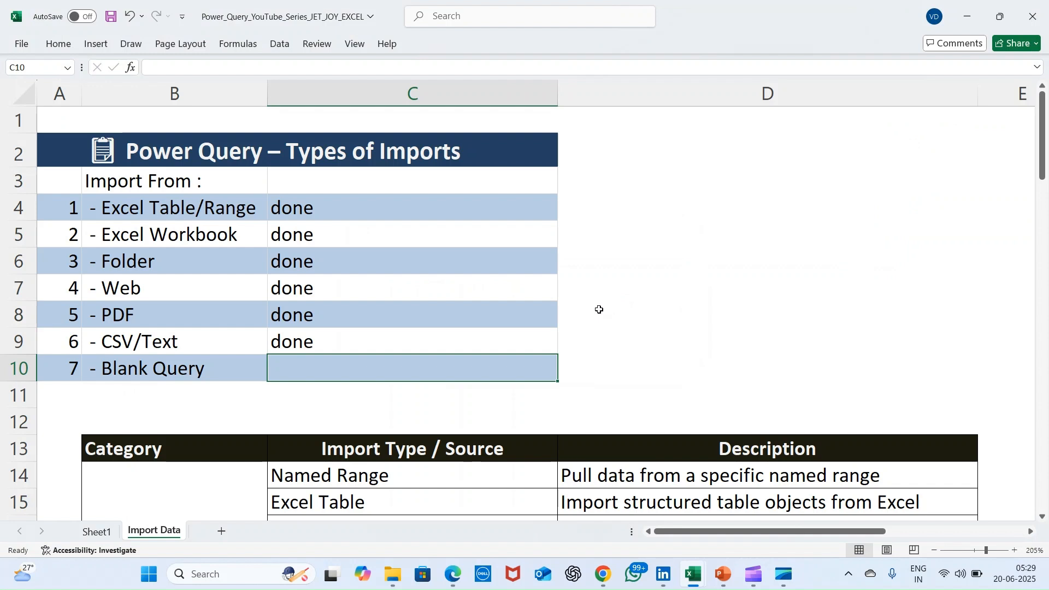
type("d")
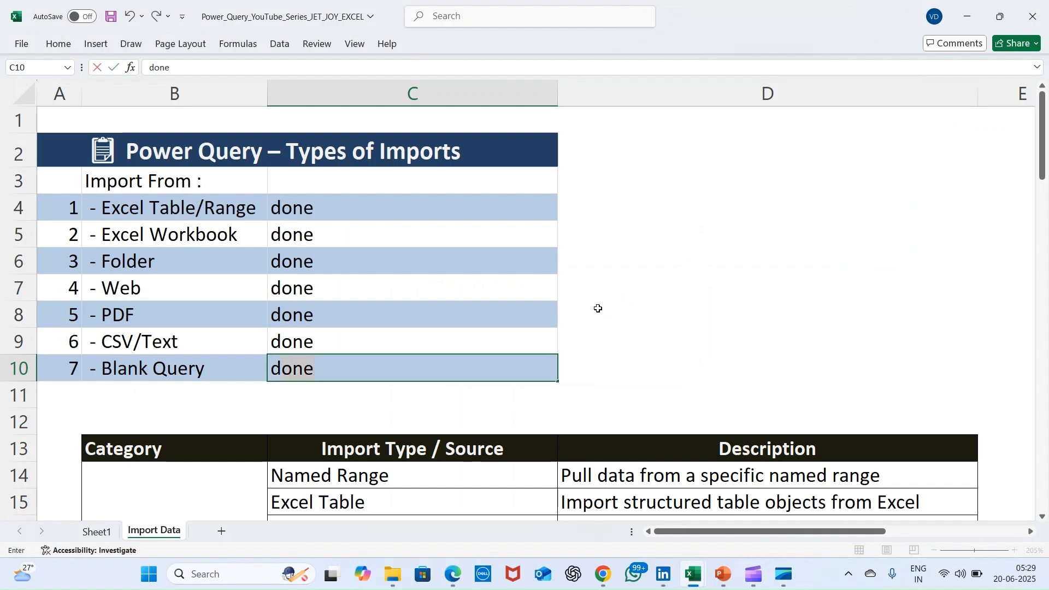
key("Return")
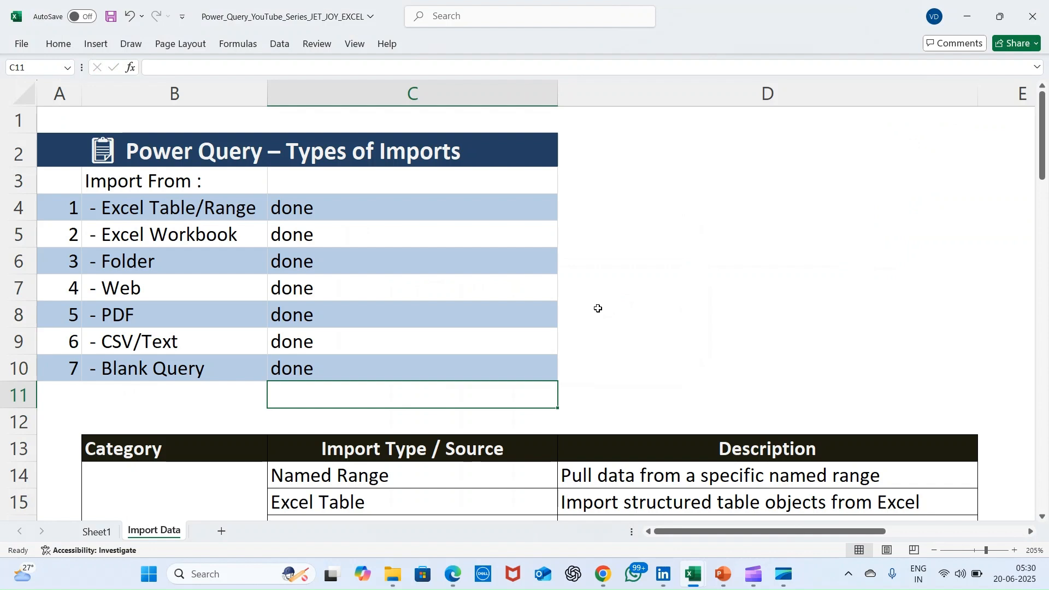